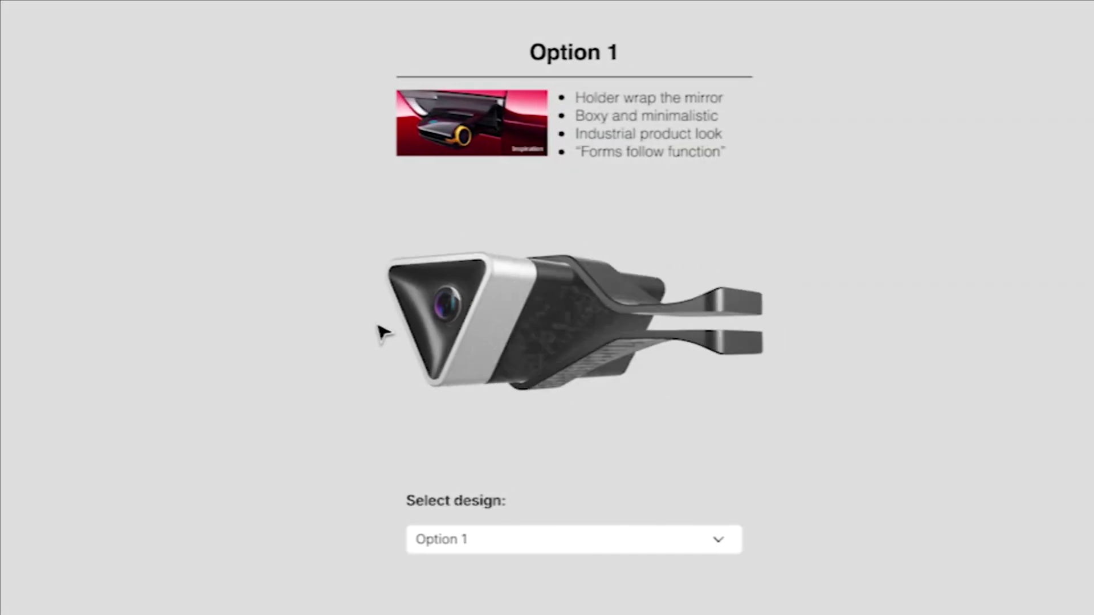
# Step: Rotate the Option 1 mirror, then switch to Option 2 and inspect its lens and flat top
pyautogui.moveTo(378, 330); pyautogui.dragTo(333, 270)
pyautogui.click(510, 542)
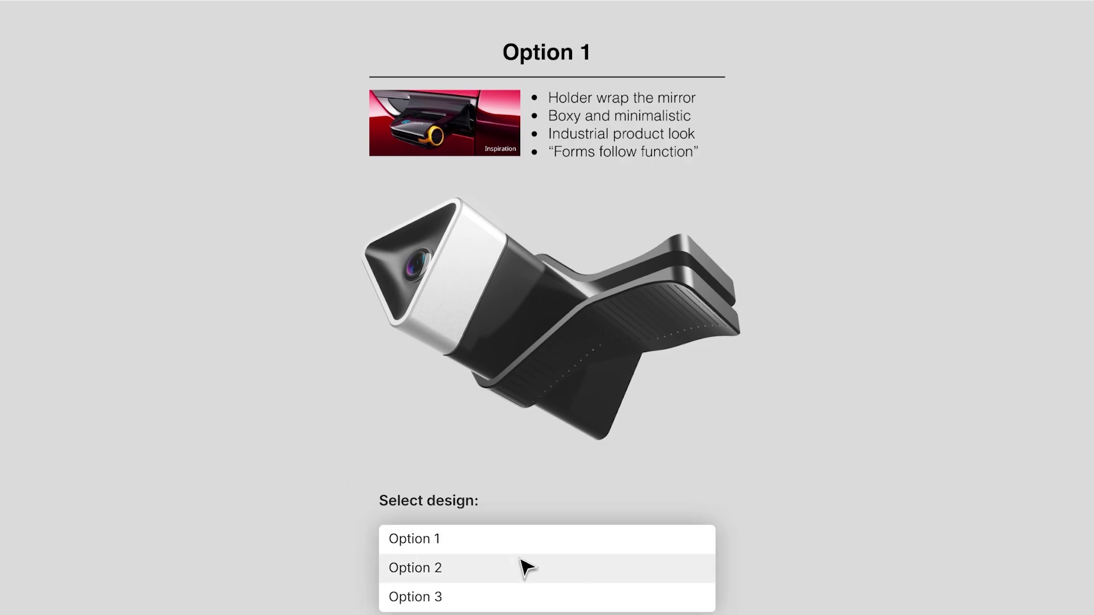
pyautogui.click(518, 567)
pyautogui.moveTo(761, 377); pyautogui.dragTo(399, 361)
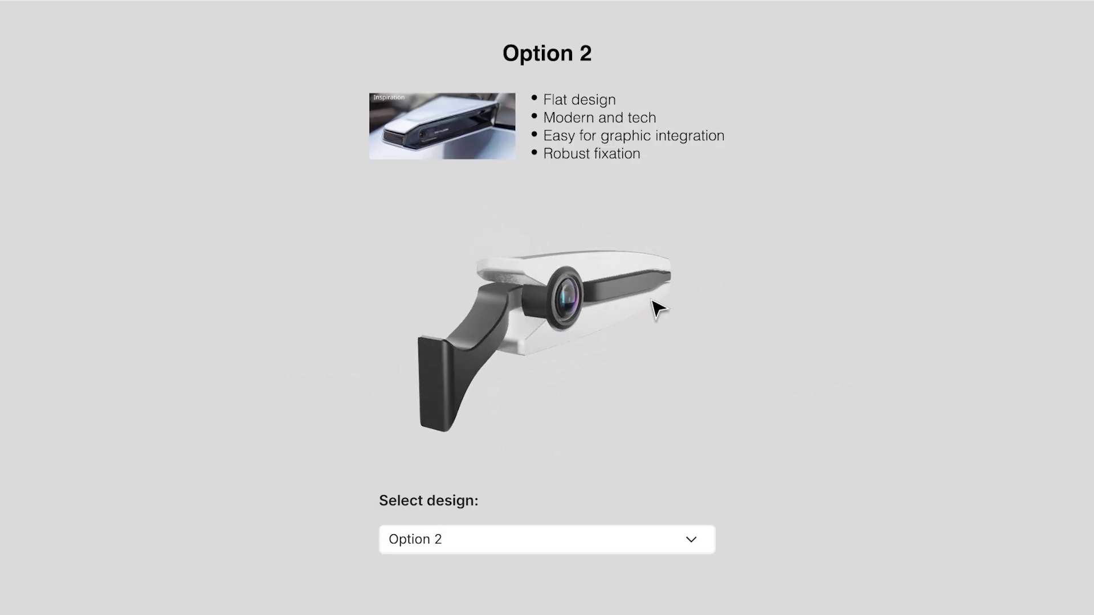
pyautogui.moveTo(657, 310); pyautogui.dragTo(390, 430)
# Step: Switch the Select design dropdown to Option 3 and rotate and zoom its model
pyautogui.click(583, 547)
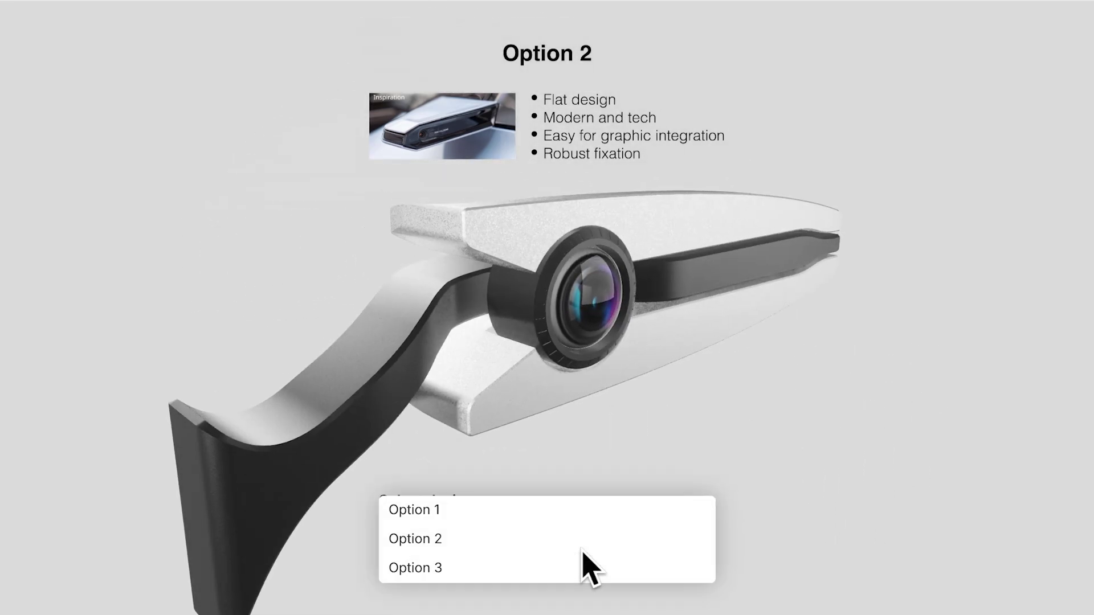
pyautogui.click(571, 574)
pyautogui.moveTo(942, 361); pyautogui.dragTo(102, 237)
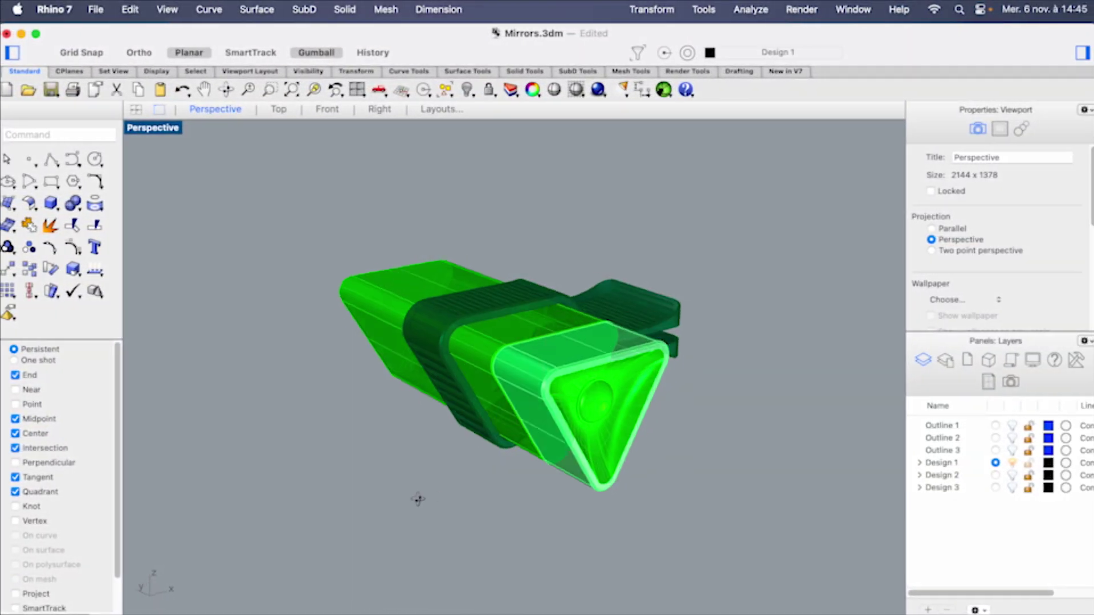
# Step: Make Design 2 the current layer and hide the Design 1 layer
pyautogui.moveTo(415, 501); pyautogui.dragTo(804, 490, button='right')
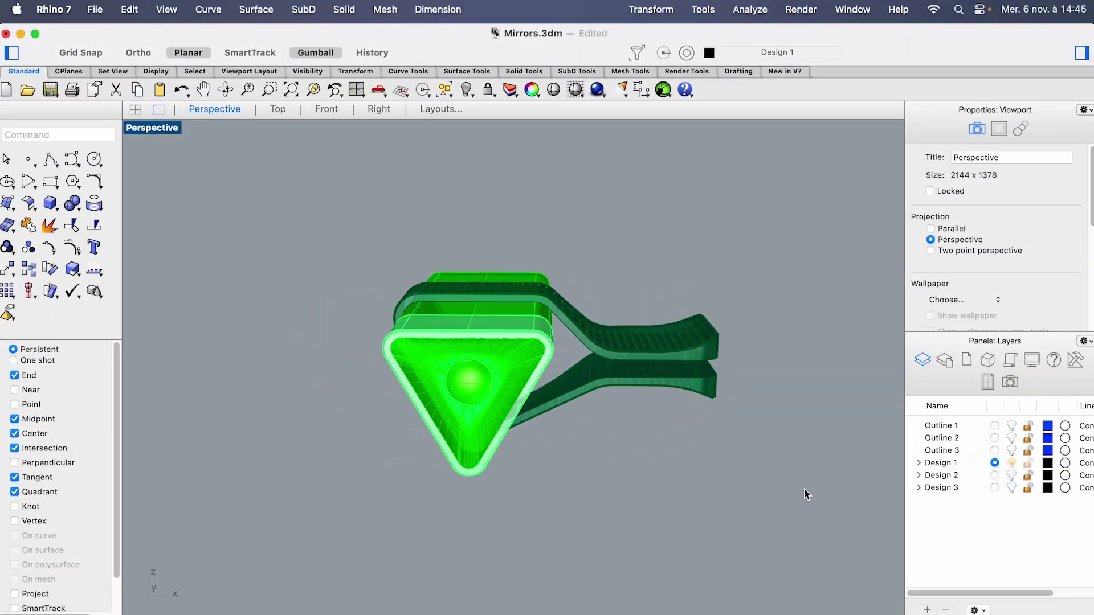
pyautogui.click(994, 476)
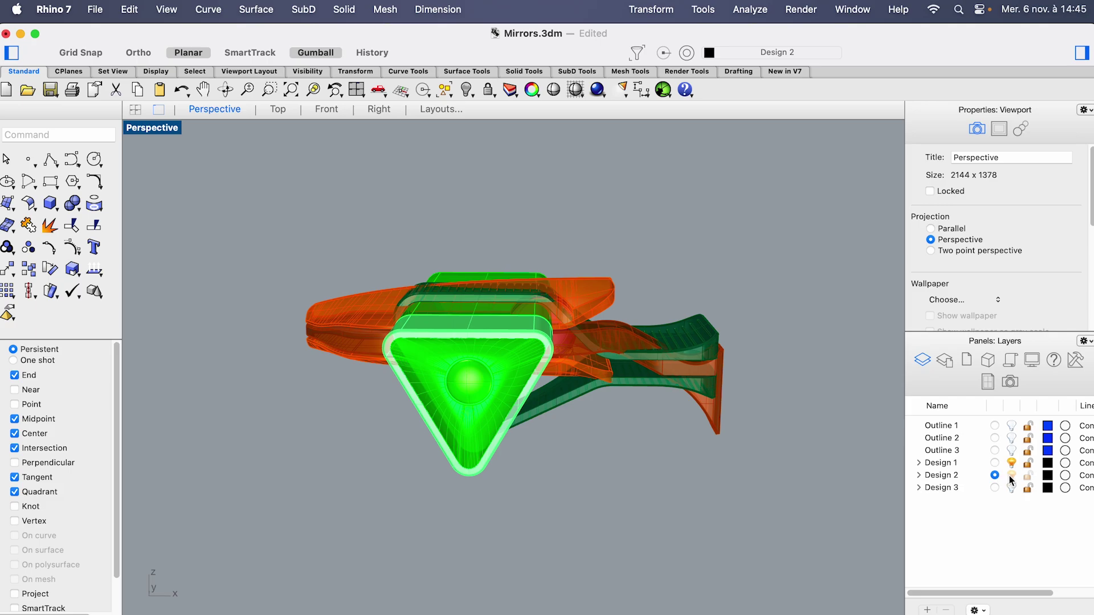
pyautogui.click(1012, 462)
pyautogui.moveTo(830, 453); pyautogui.dragTo(567, 475, button='right')
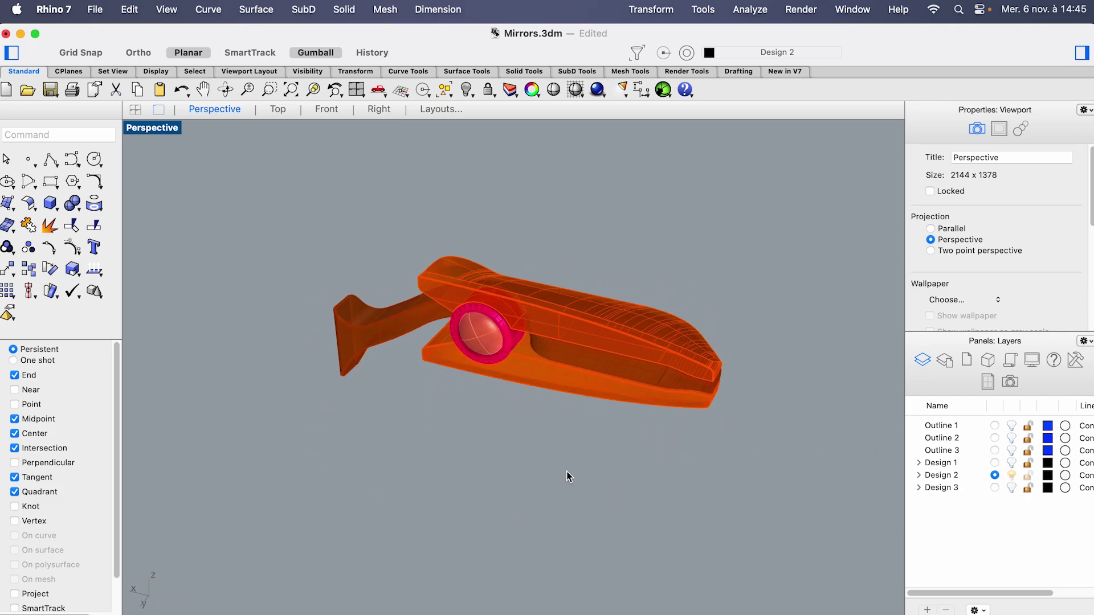
# Step: Make Design 3 the current layer and hide the Design 2 layer
pyautogui.click(994, 487)
pyautogui.click(1012, 475)
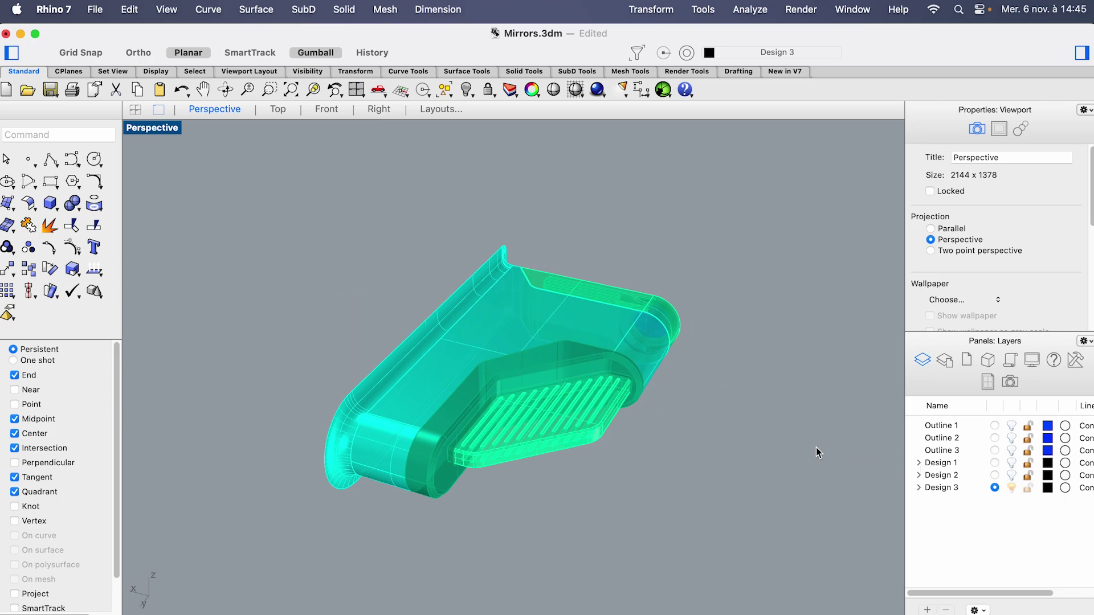
pyautogui.moveTo(816, 448); pyautogui.dragTo(612, 427, button='right')
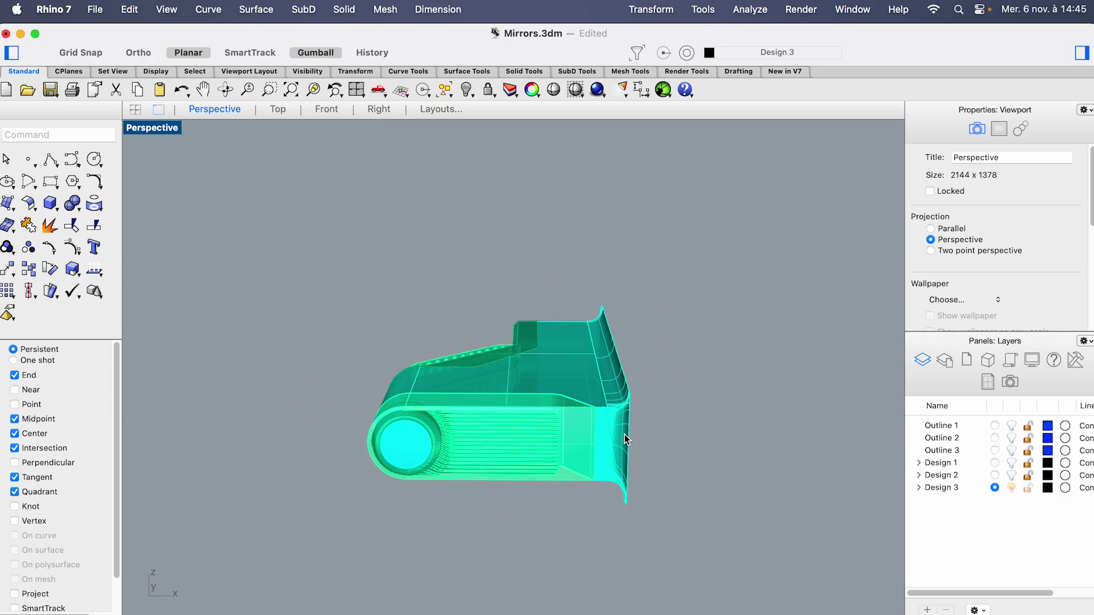
# Step: Export the model as MotionBuilder (fbx) file Mirrors.fbx, accepting the FBX and Polygon Mesh options
pyautogui.click(95, 16)
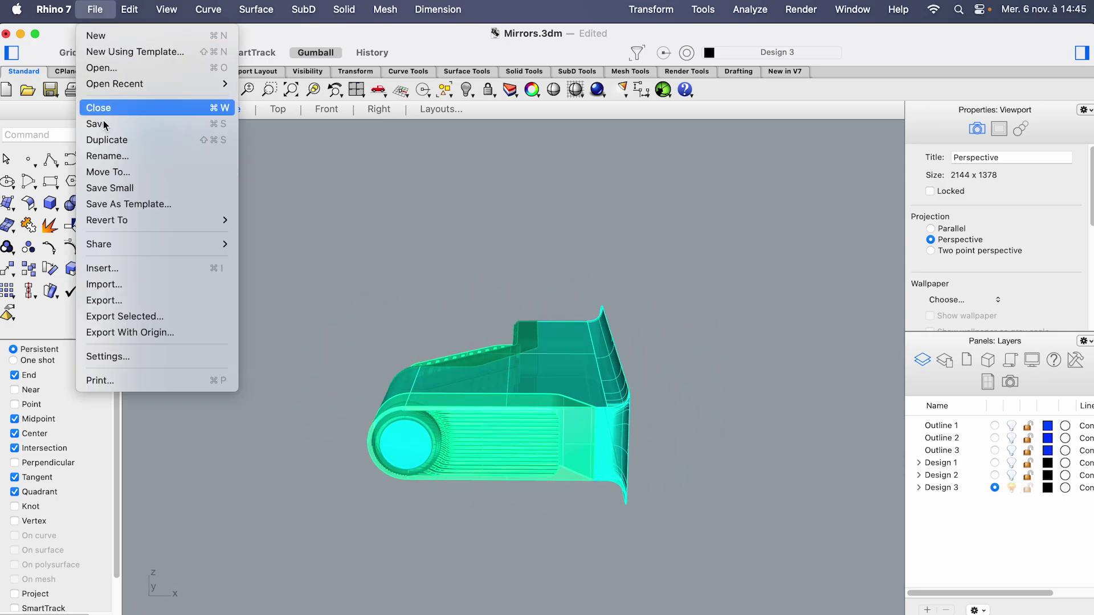
pyautogui.click(117, 301)
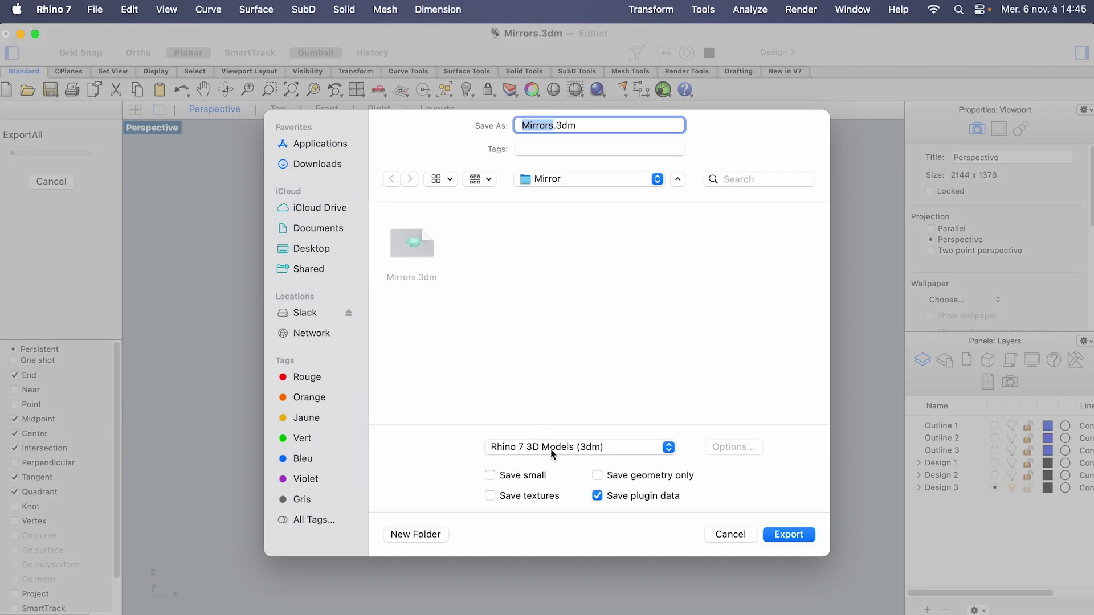
pyautogui.click(551, 448)
pyautogui.scroll(-10, 550, 449)
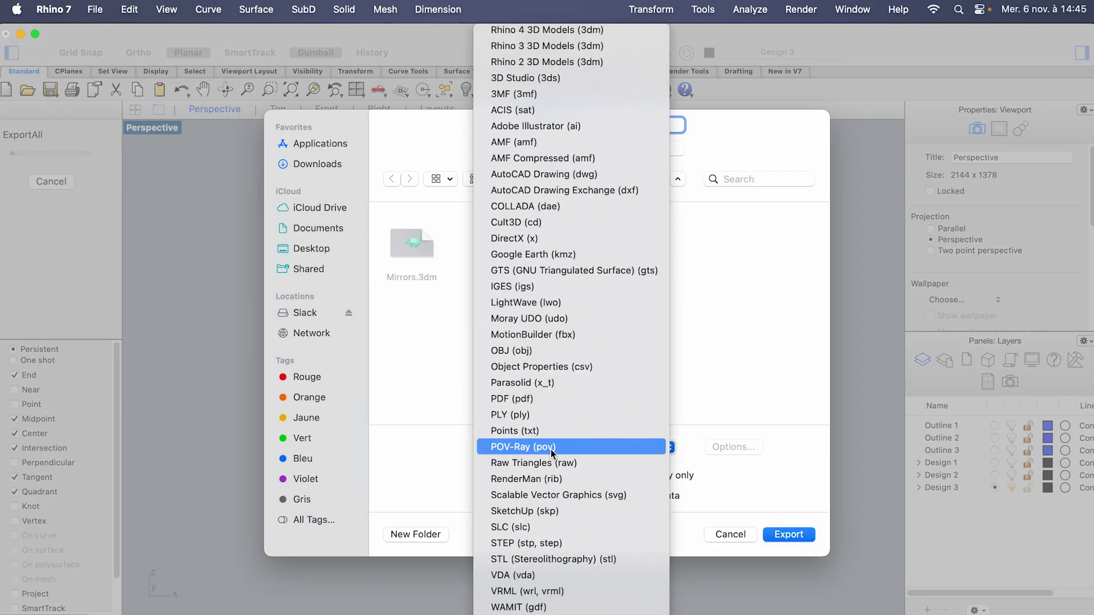
pyautogui.click(566, 338)
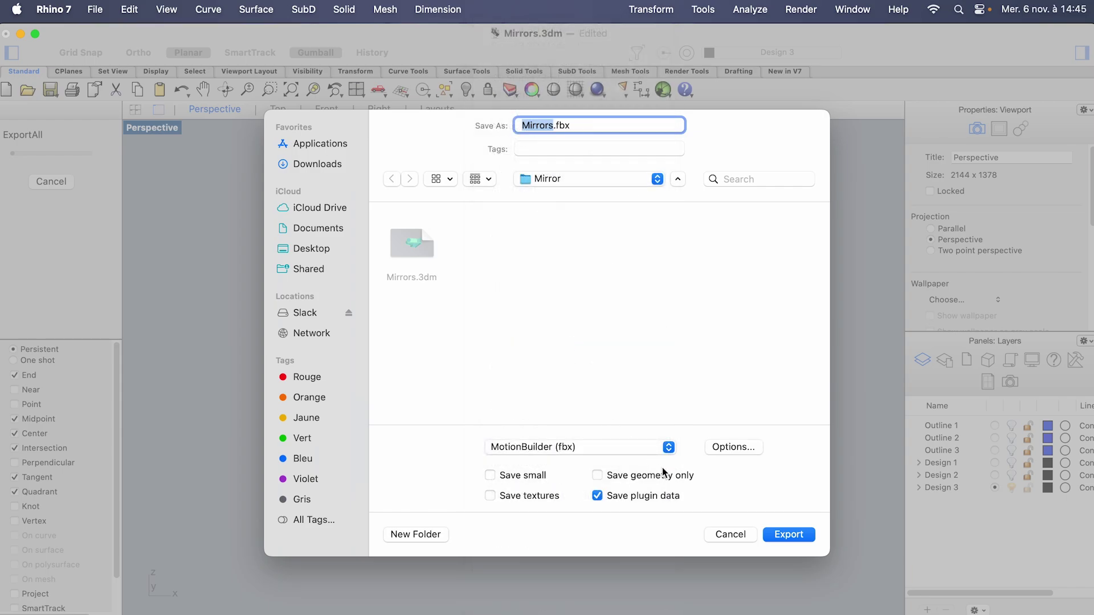
pyautogui.click(782, 532)
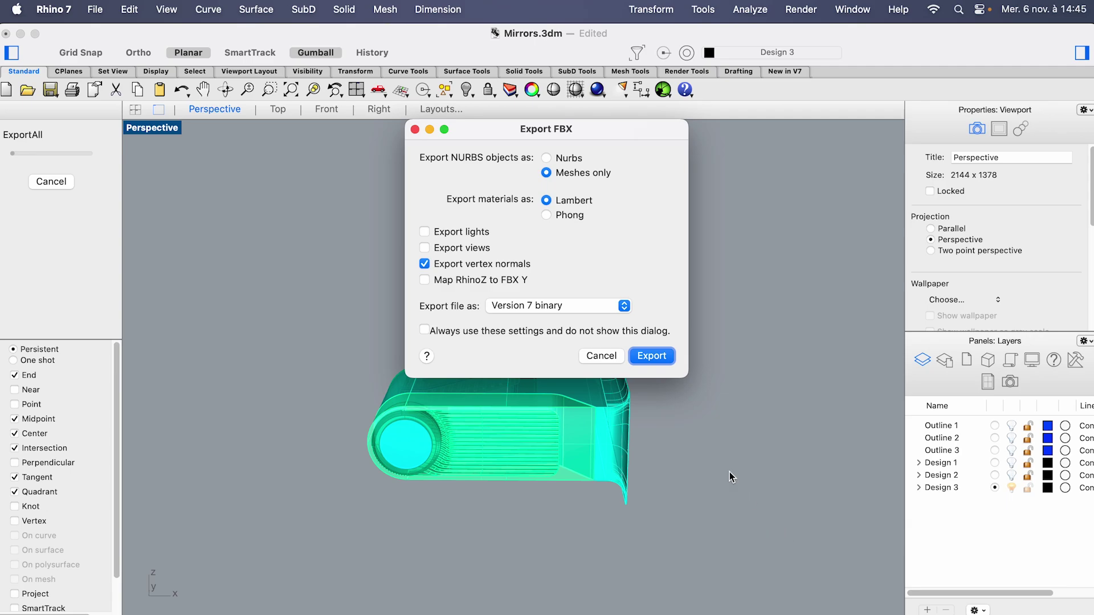
pyautogui.click(647, 357)
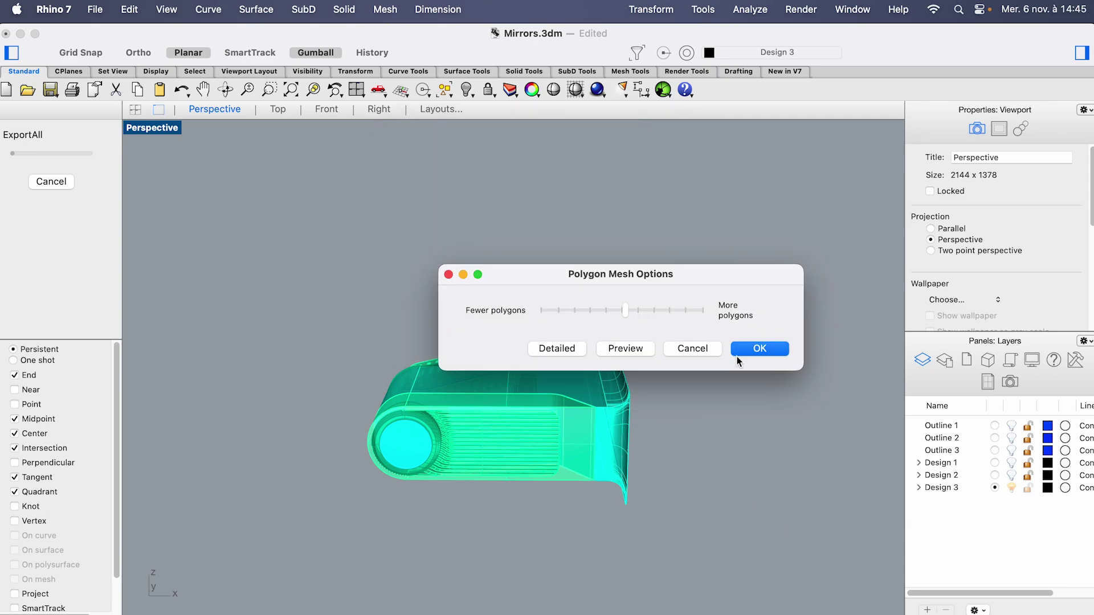
pyautogui.click(760, 349)
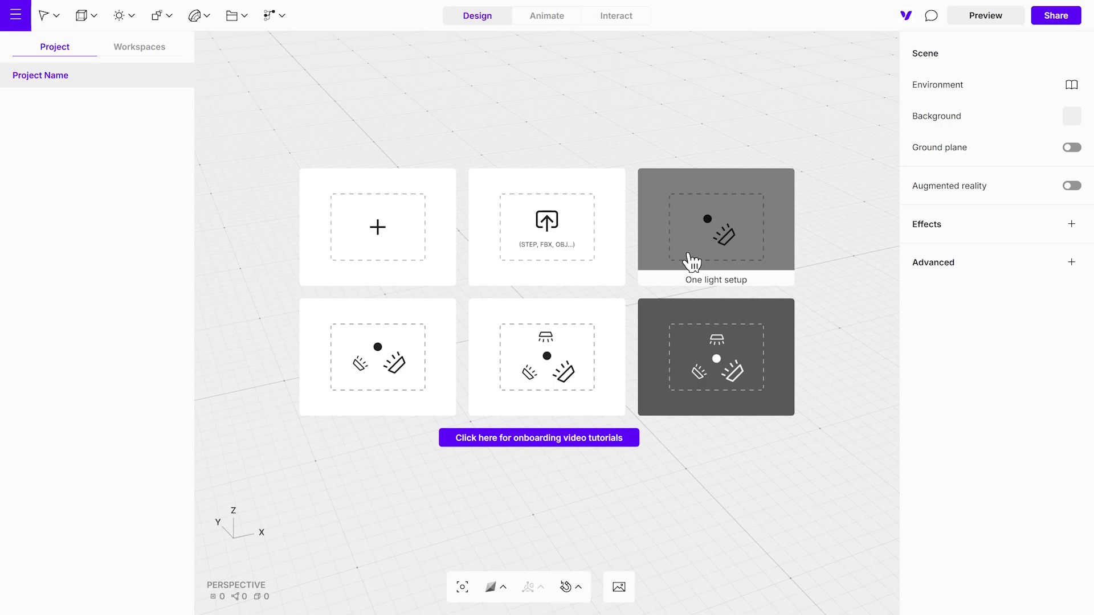
# Step: Start the new project from the Three lights setup start card
pyautogui.click(493, 371)
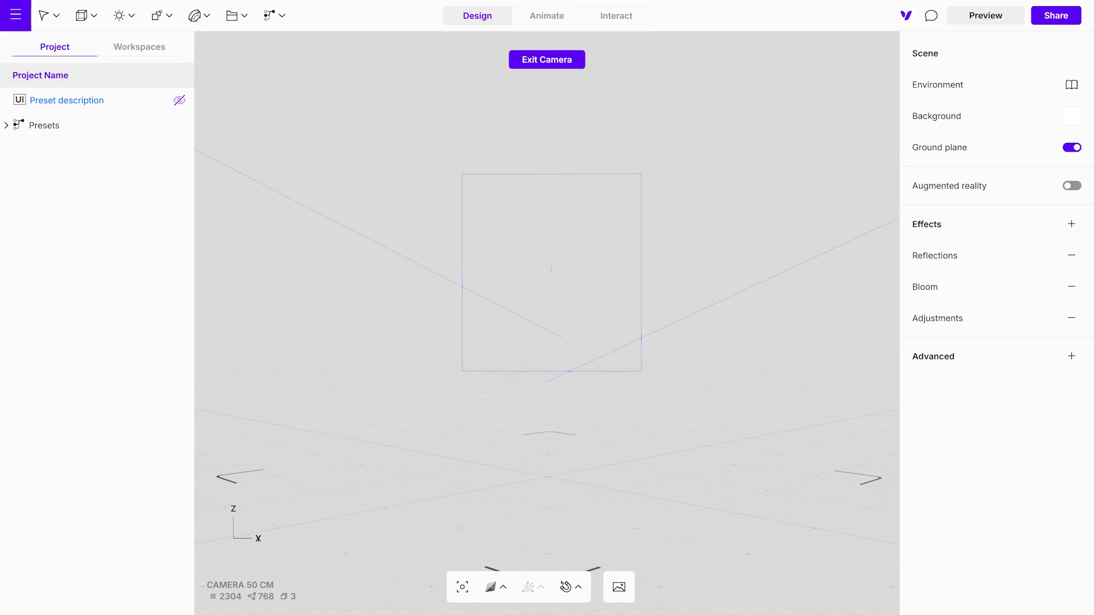
# Step: Import the Mirrors FBX into the scene and move it to Z 154.08 and Y -87
pyautogui.moveTo(741, 296); pyautogui.dragTo(570, 262)
pyautogui.moveTo(549, 377); pyautogui.dragTo(562, 230)
pyautogui.moveTo(614, 334); pyautogui.dragTo(556, 335)
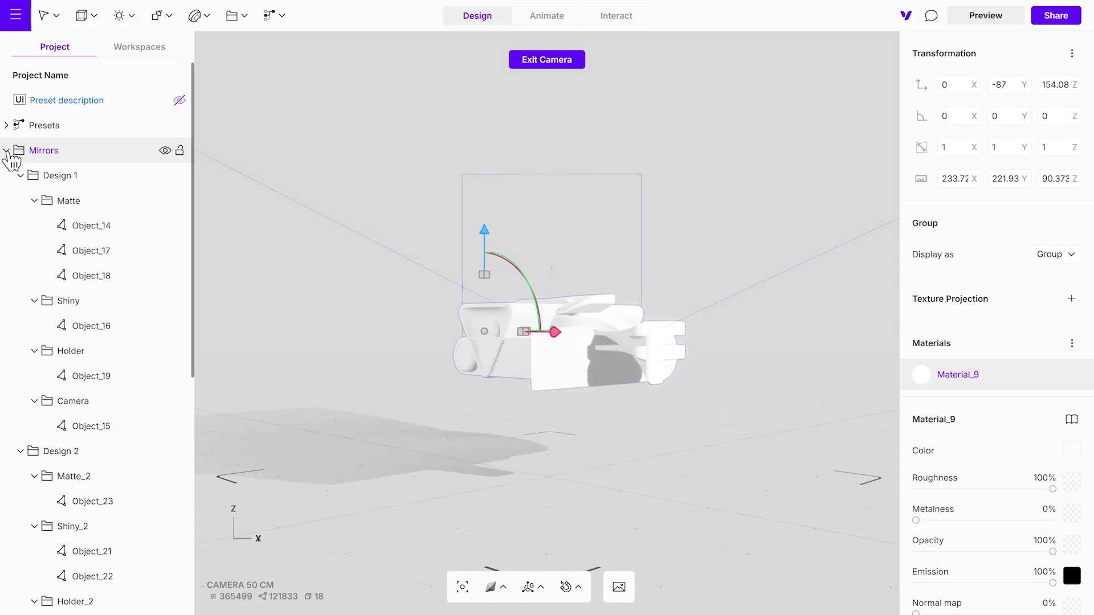
pyautogui.click(7, 151)
# Step: Expand Presets and try the S and L camera presets, leaving M 50 cm active
pyautogui.click(6, 125)
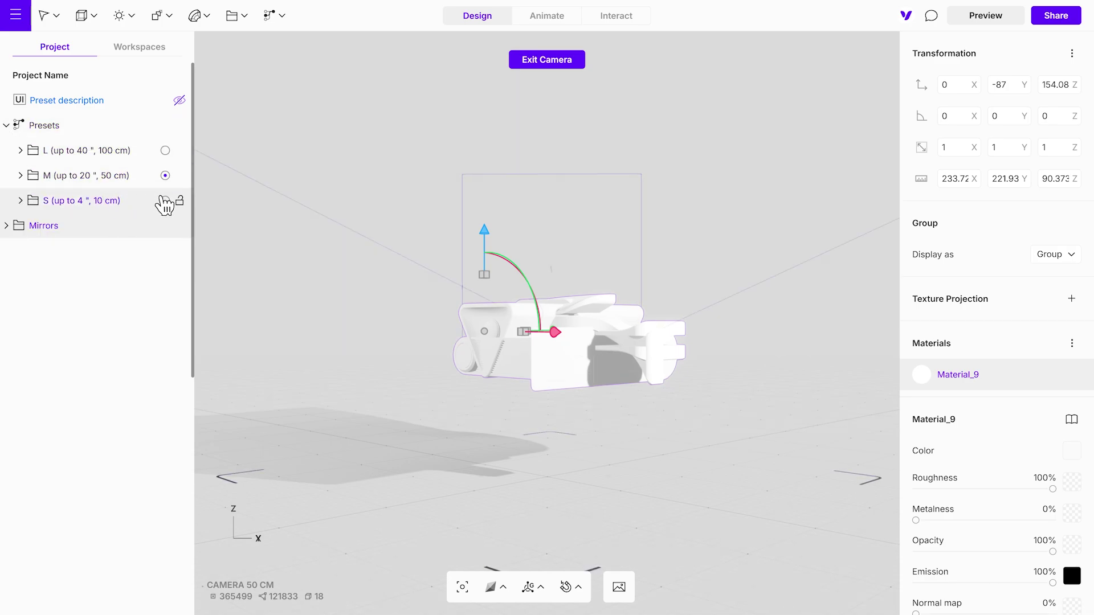
pyautogui.click(166, 201)
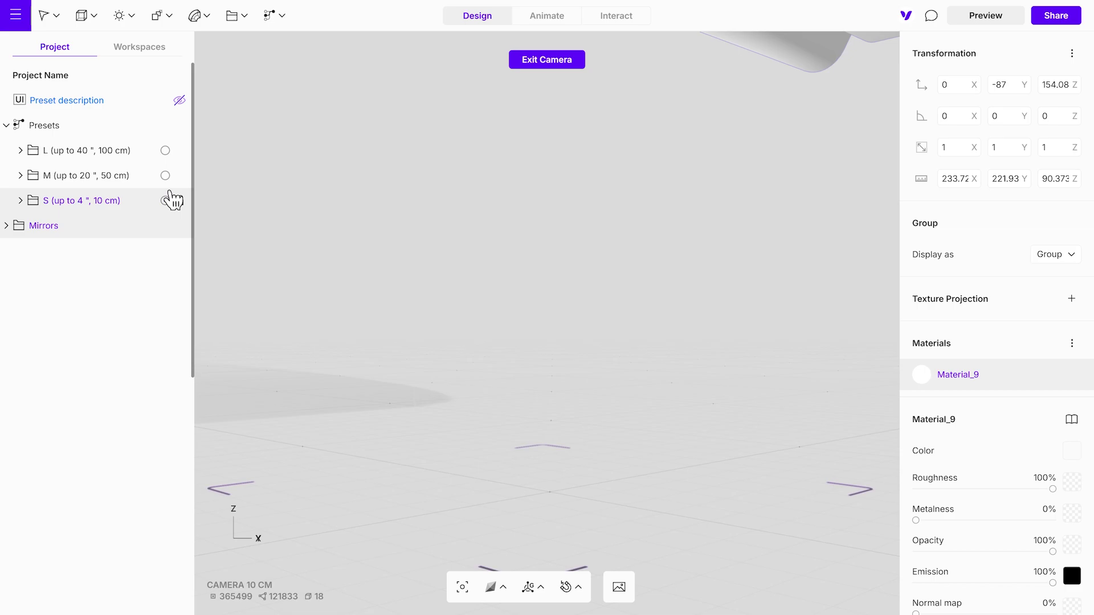
pyautogui.click(166, 175)
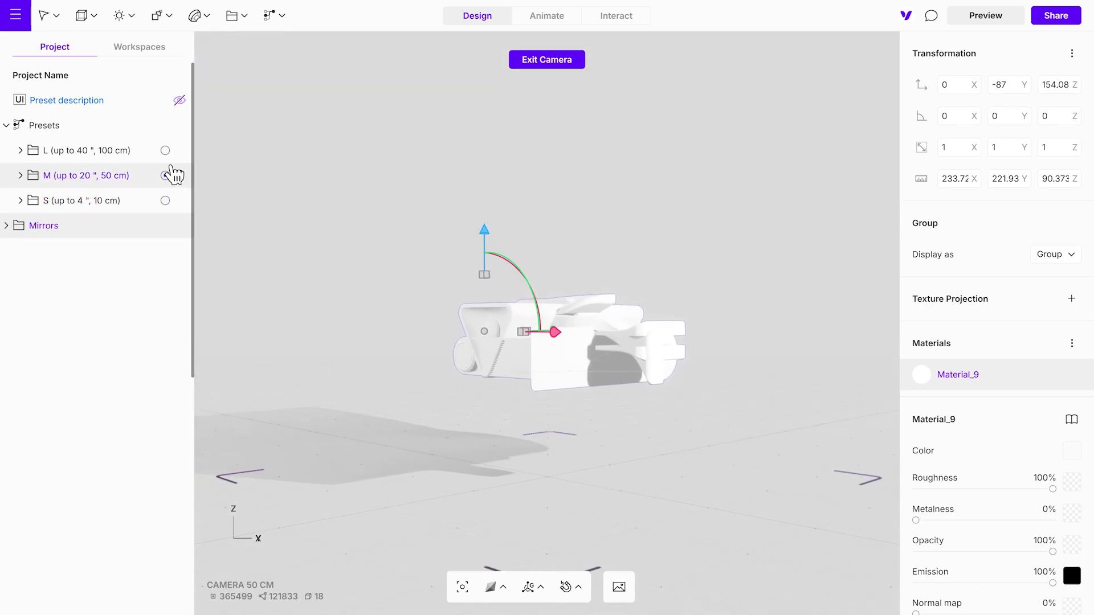
pyautogui.click(166, 151)
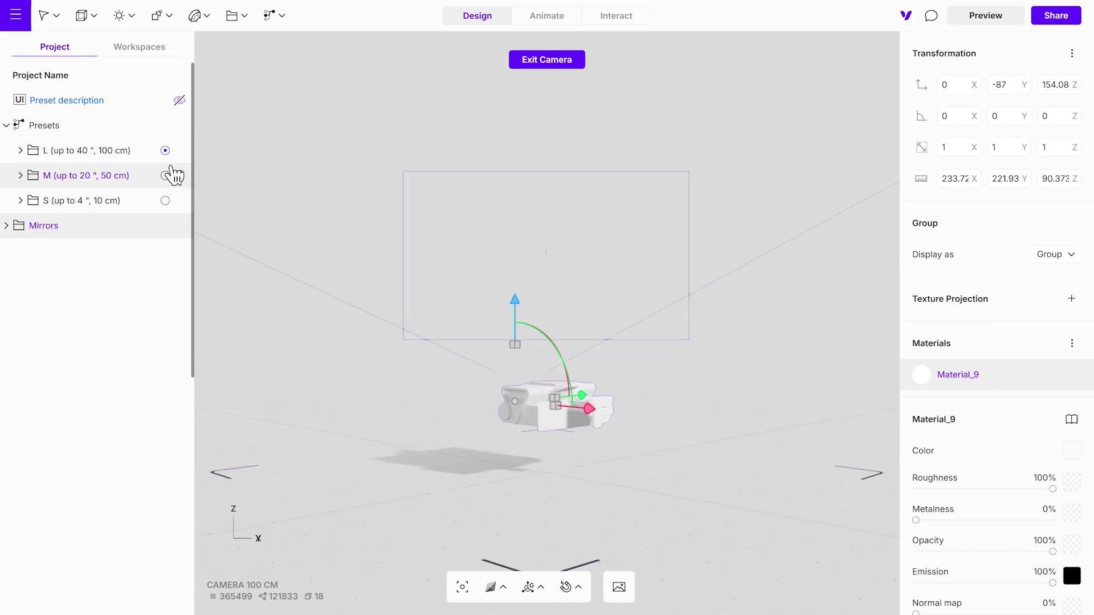
pyautogui.click(166, 175)
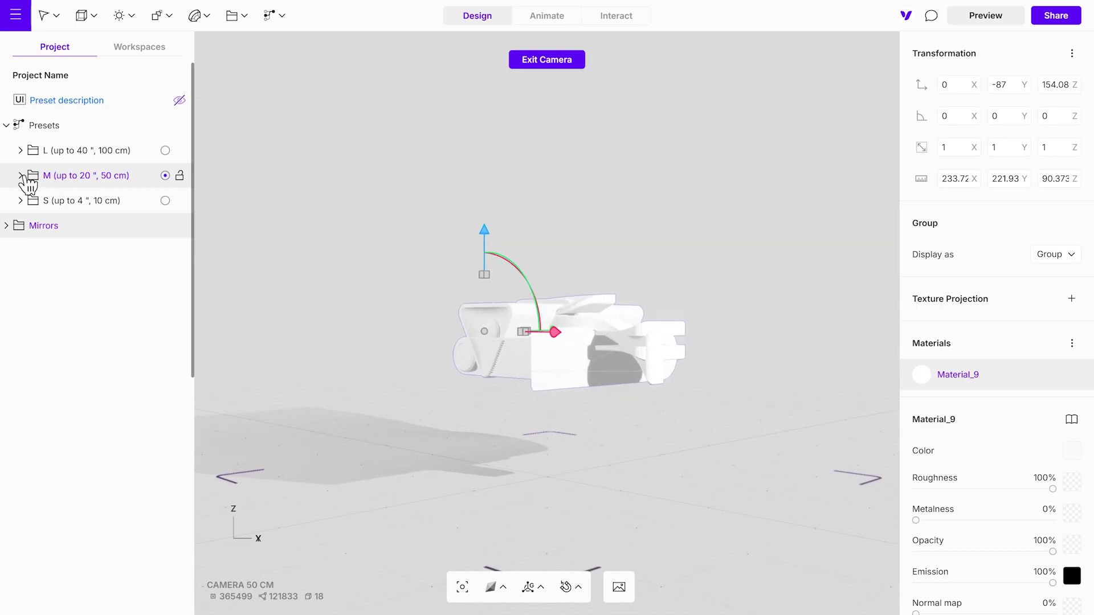
# Step: Delete the Placeholder object and an unused size preset, then ungroup the Presets folder
pyautogui.click(21, 176)
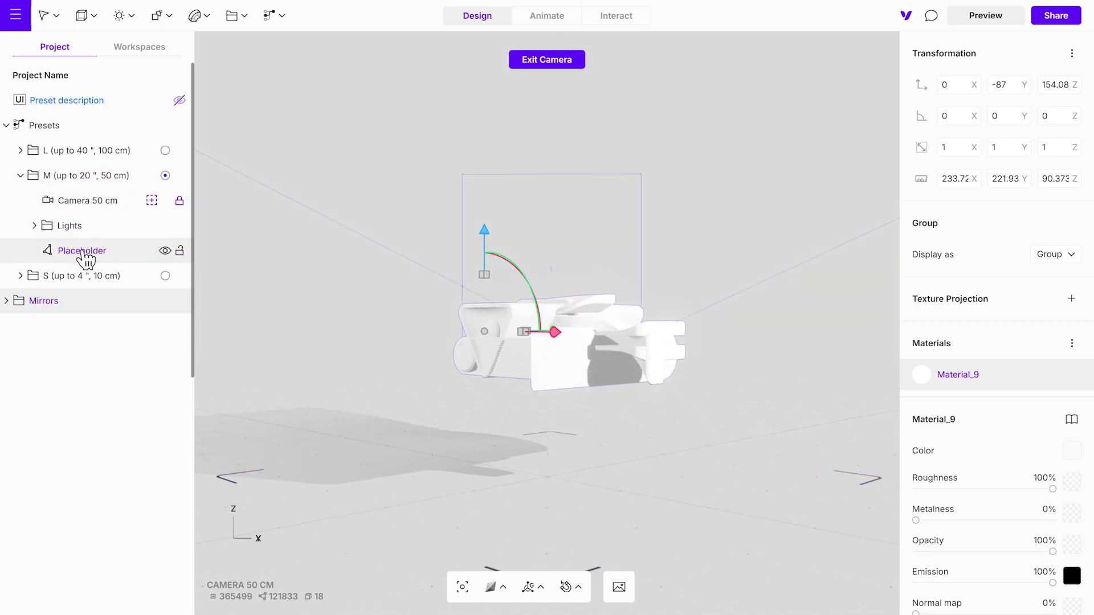
pyautogui.click(89, 253)
pyautogui.press('Delete')
pyautogui.press('Delete')
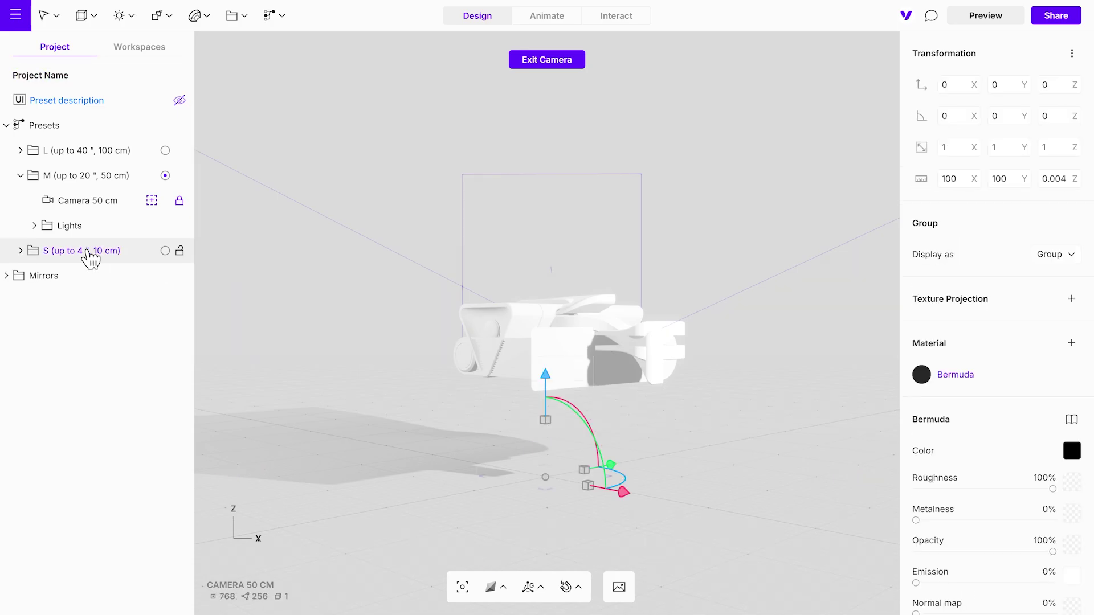
pyautogui.click(114, 159)
pyautogui.press('Delete')
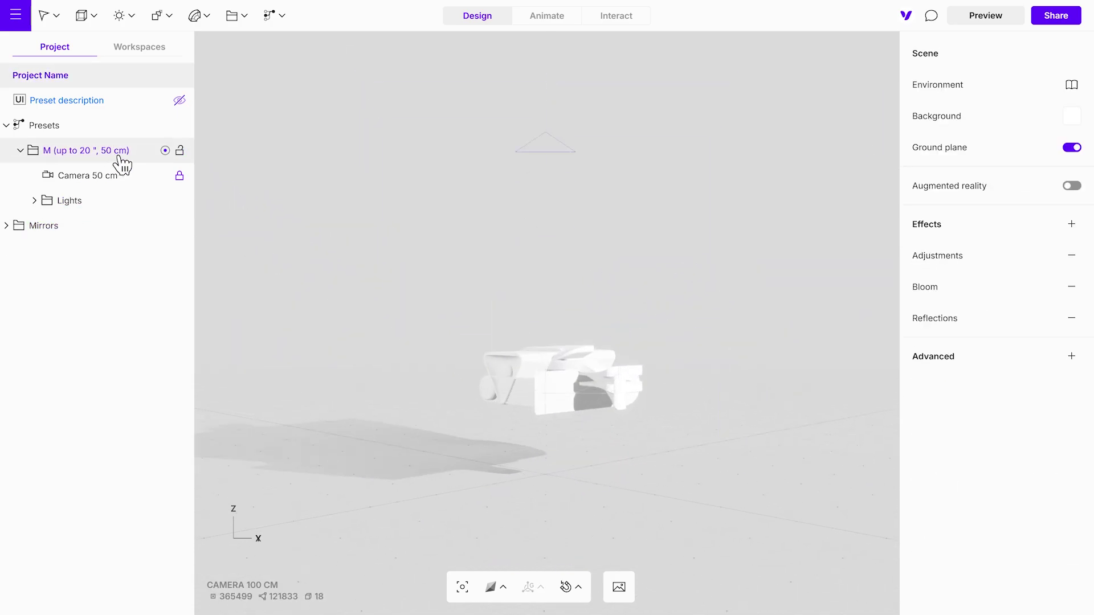
pyautogui.rightClick(77, 130)
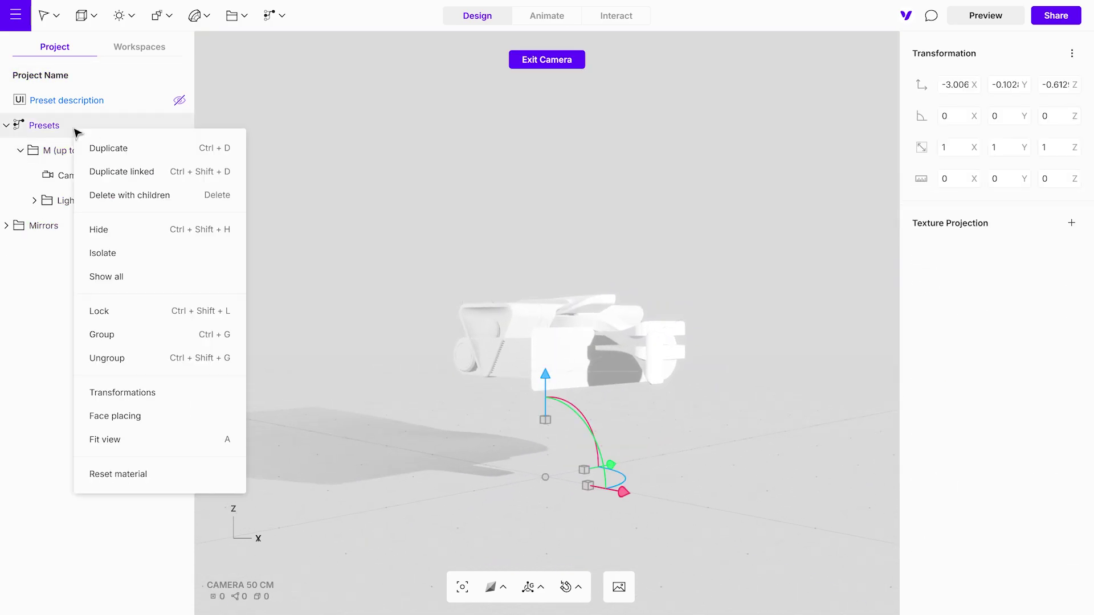
pyautogui.click(106, 358)
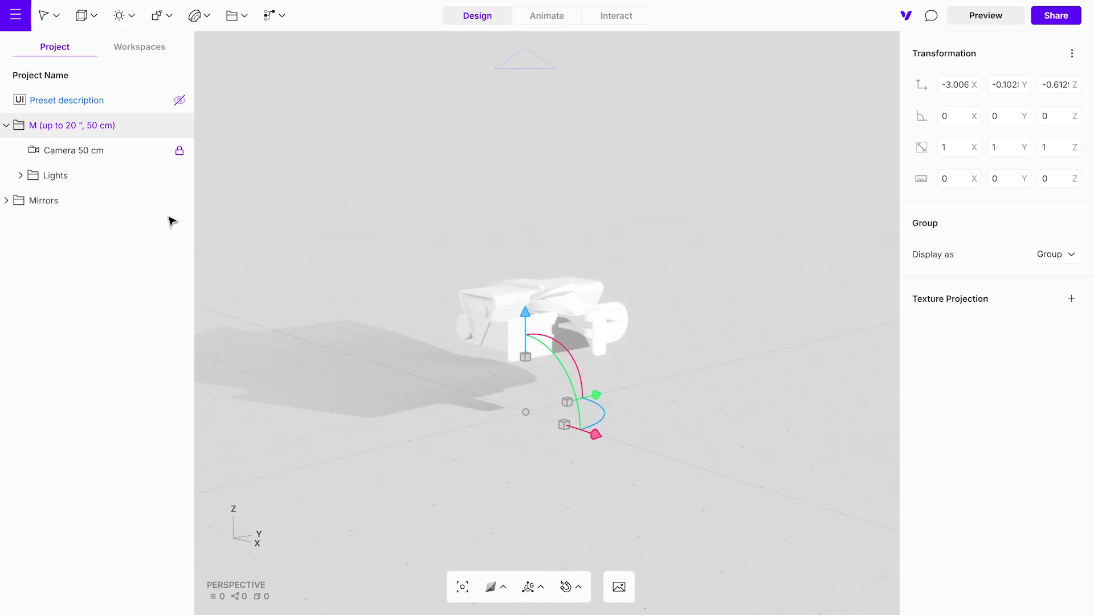
# Step: Delete the preset description card, rename the project 'Mirror - Variants', and view through Camera 50 cm
pyautogui.click(114, 105)
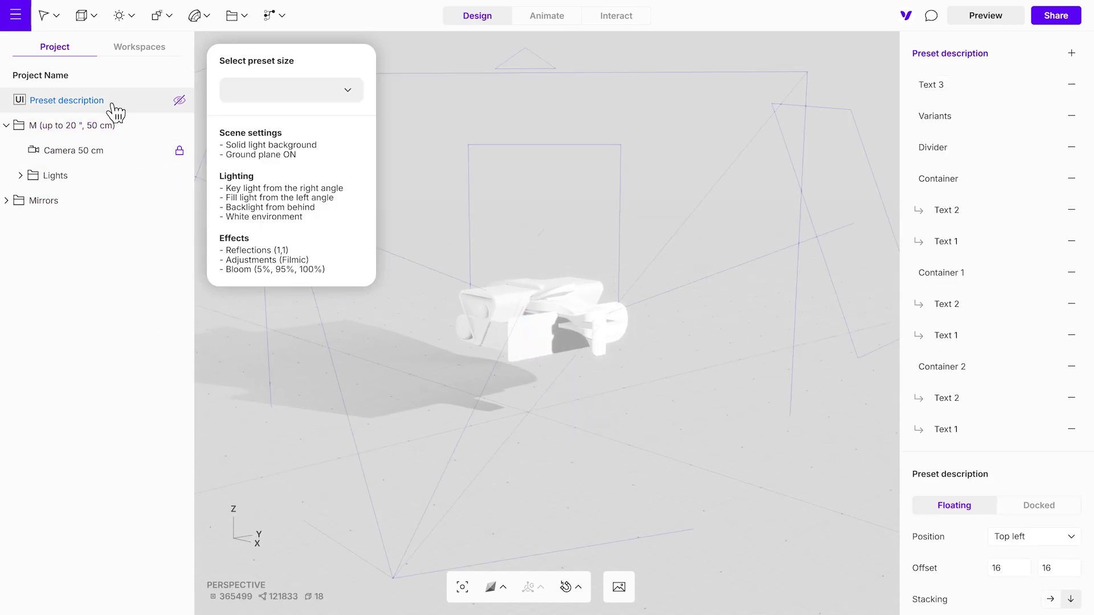
pyautogui.press('Delete')
pyautogui.doubleClick(84, 71)
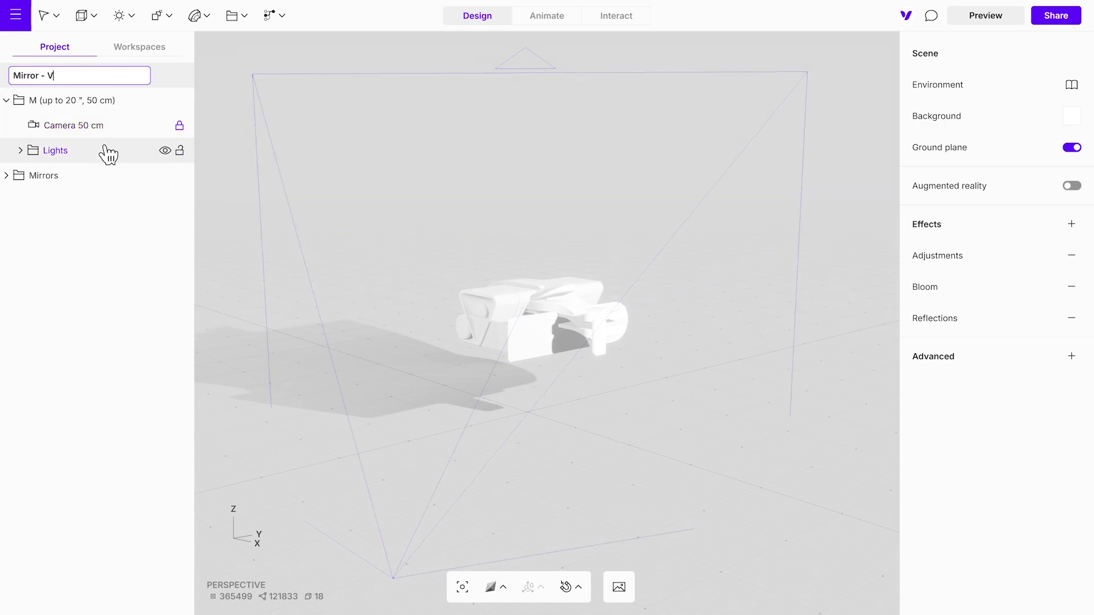
pyautogui.press('Return')
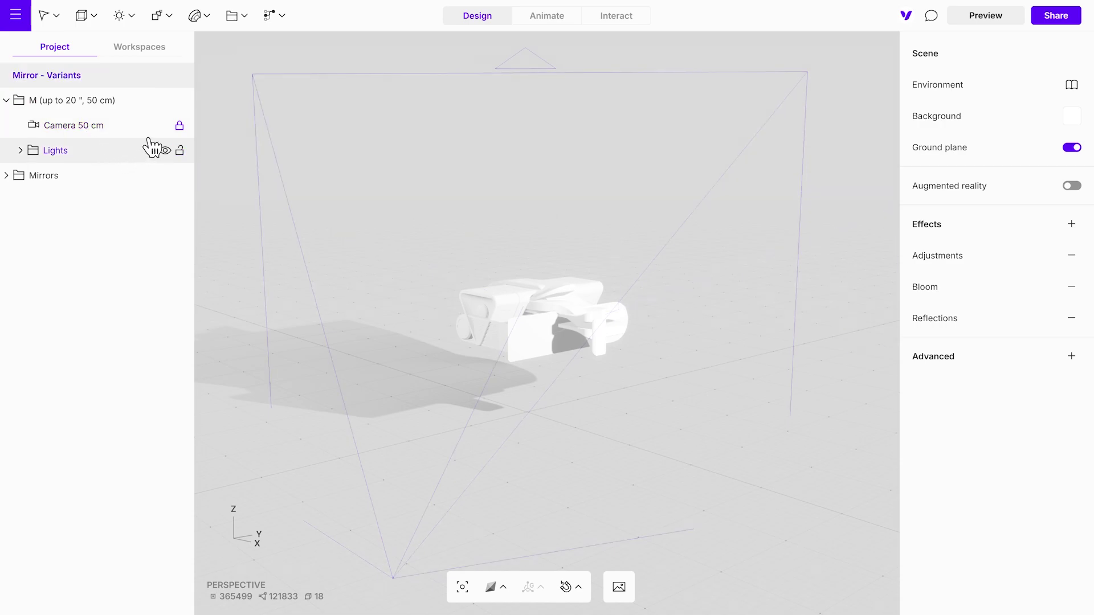
pyautogui.click(151, 125)
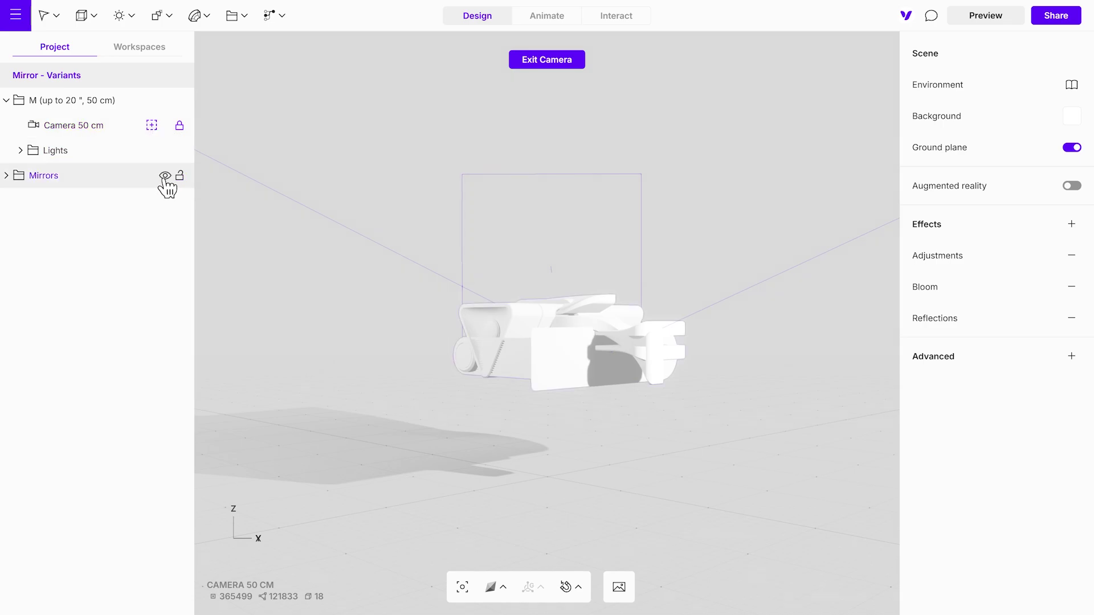
# Step: Drag the mirror model with the Z and Y gizmo arrows to Y -95.19, Z 196.68
pyautogui.click(541, 309)
pyautogui.moveTo(490, 236); pyautogui.dragTo(475, 181)
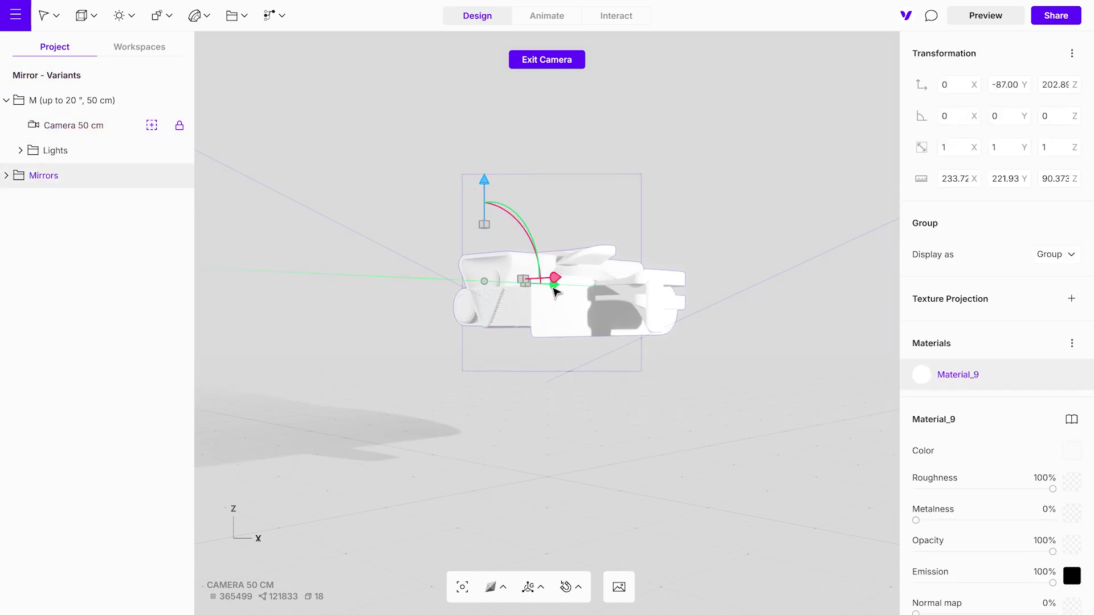
pyautogui.moveTo(555, 290); pyautogui.dragTo(548, 289)
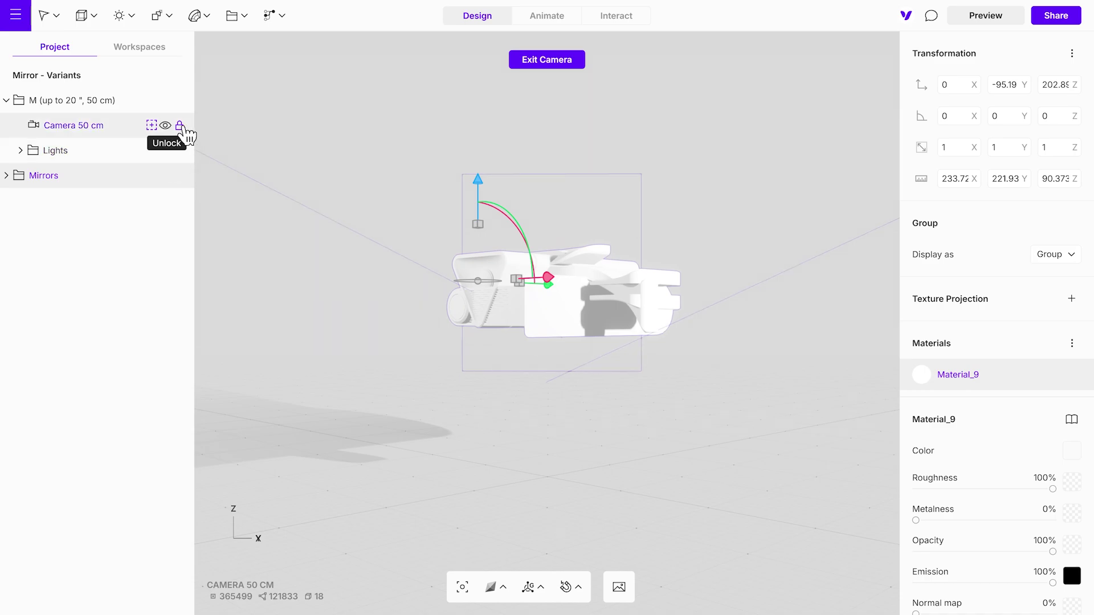
pyautogui.scroll(5, 684, 188)
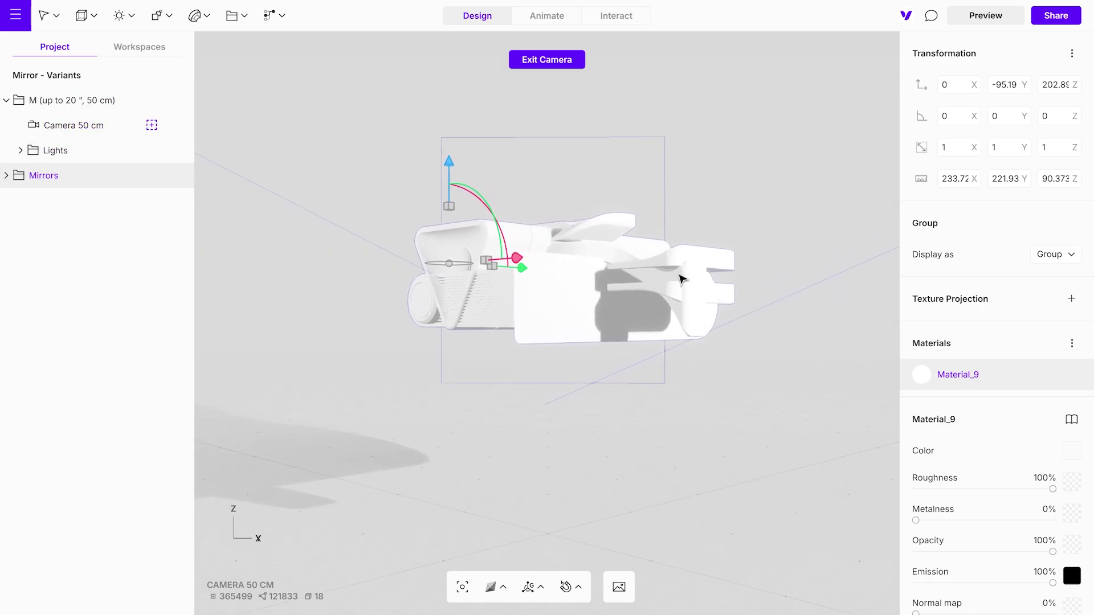
pyautogui.moveTo(717, 202); pyautogui.dragTo(703, 183)
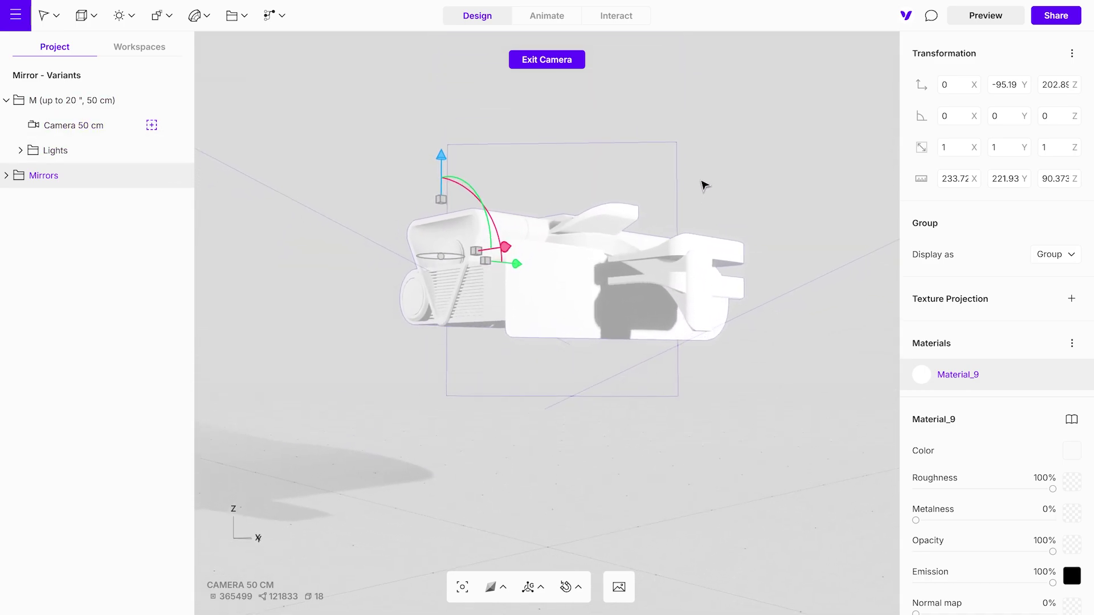
pyautogui.moveTo(445, 158); pyautogui.dragTo(444, 167)
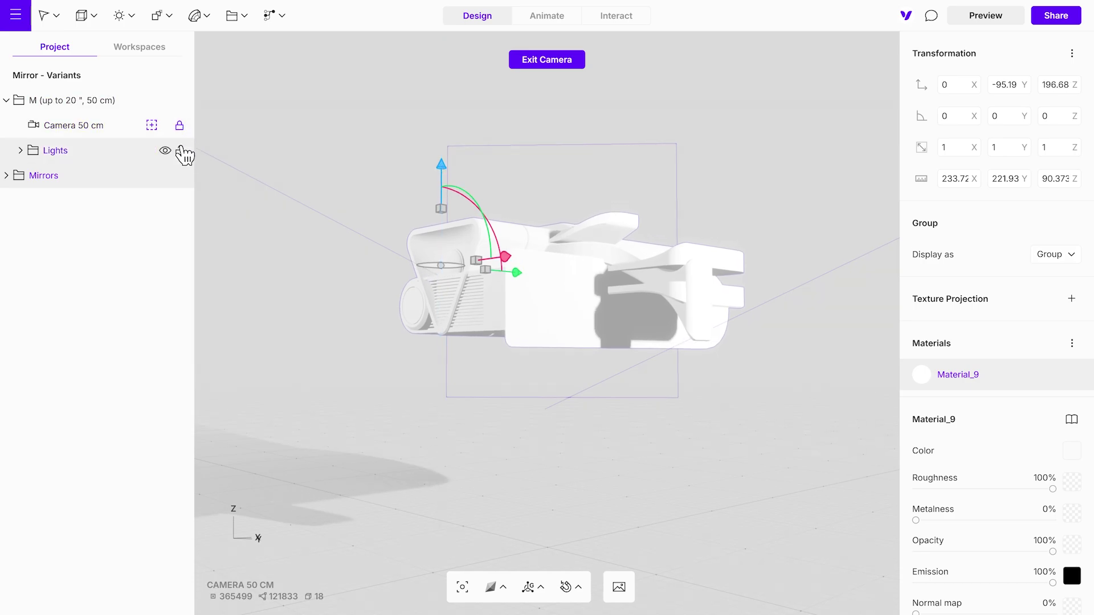
# Step: Expand the Mirrors folder and collapse the Design 1, 2 and 3 folders
pyautogui.click(6, 176)
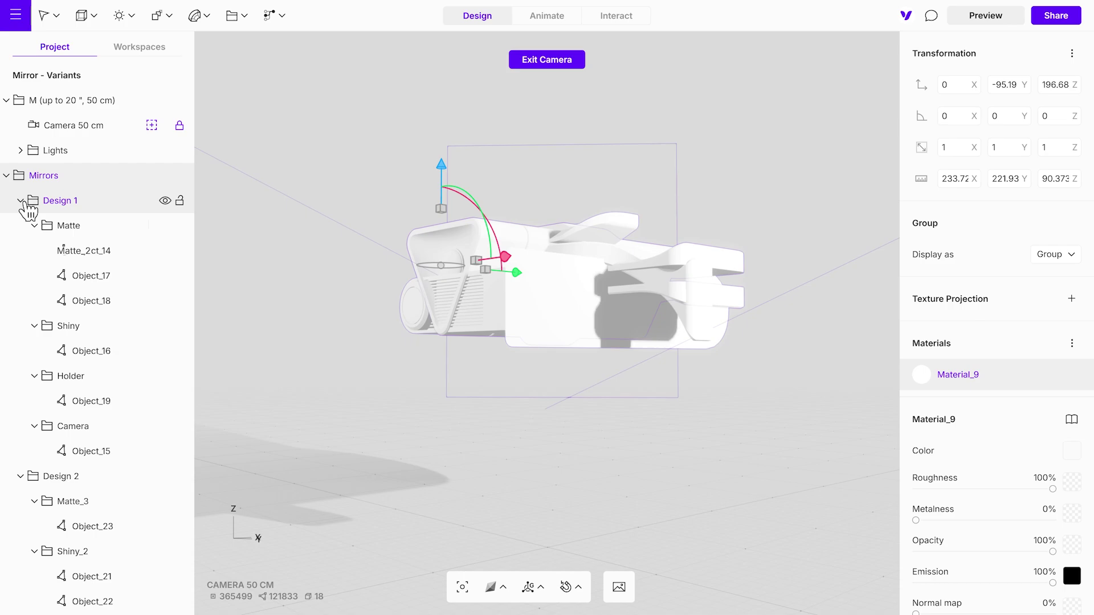
pyautogui.click(21, 201)
pyautogui.click(21, 226)
pyautogui.click(21, 250)
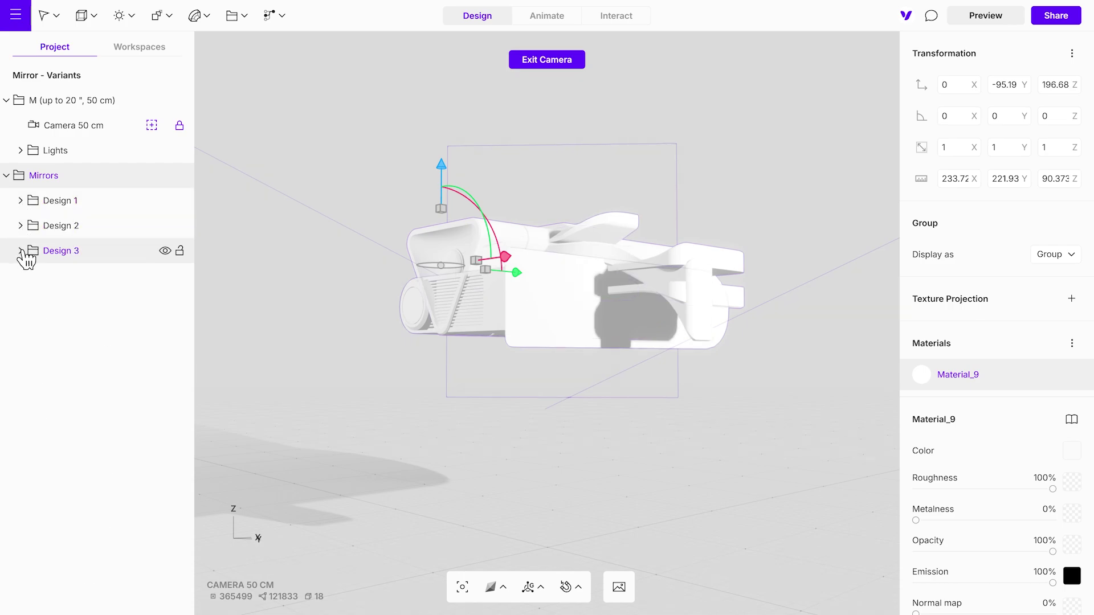
# Step: Hide all three designs, then view Design 2 alone and Design 3 alone
pyautogui.click(165, 251)
pyautogui.click(165, 226)
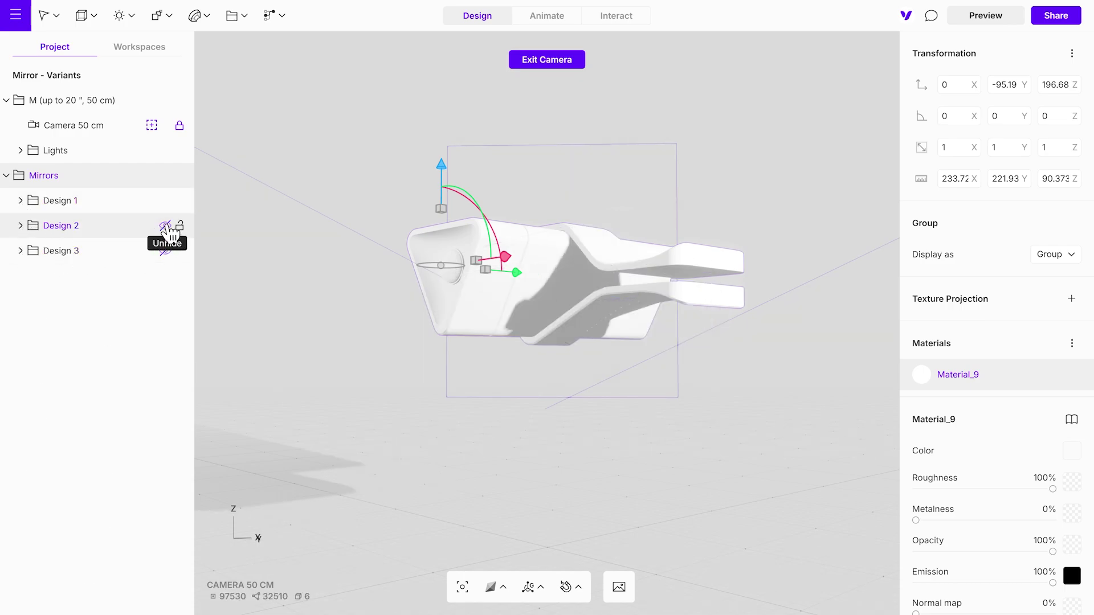
pyautogui.click(165, 201)
pyautogui.click(165, 226)
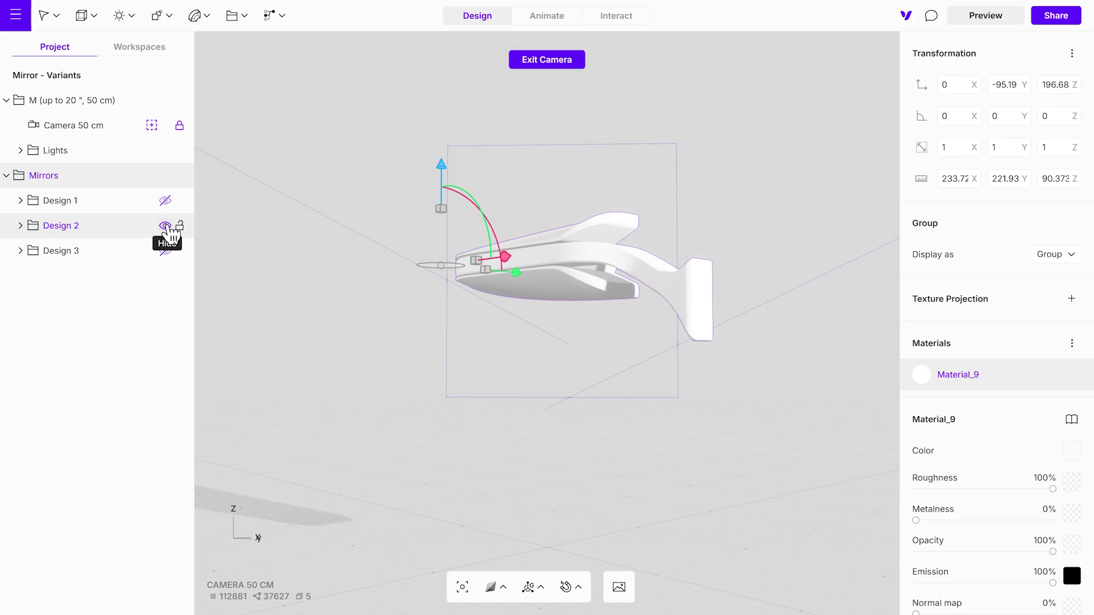
pyautogui.click(165, 225)
pyautogui.click(164, 251)
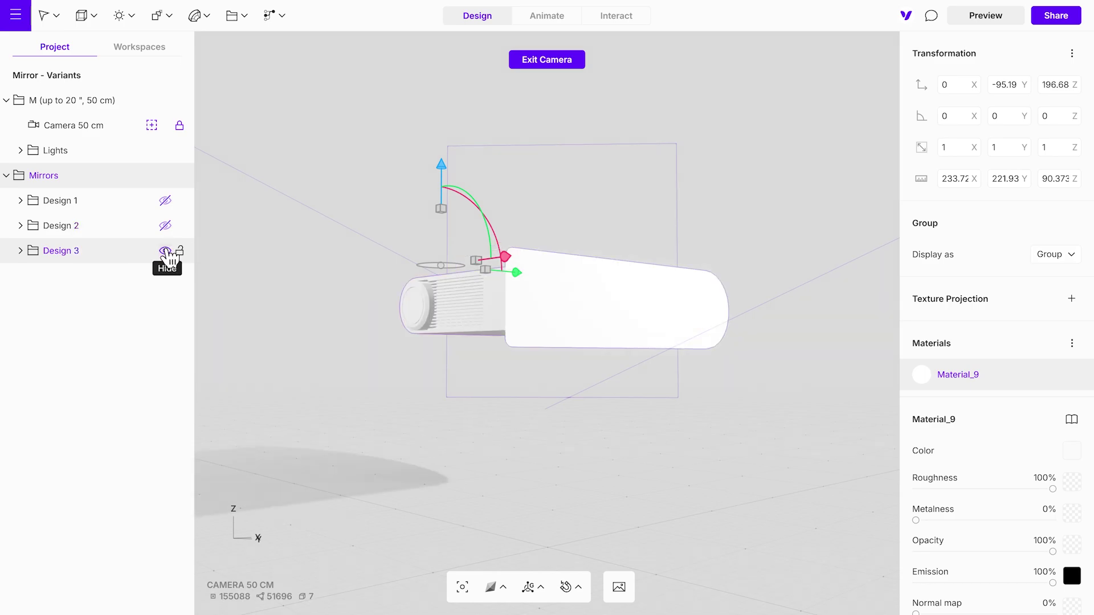
# Step: Show Design 2 and Design 1 again and select Design 1 through Design 3 together
pyautogui.click(165, 226)
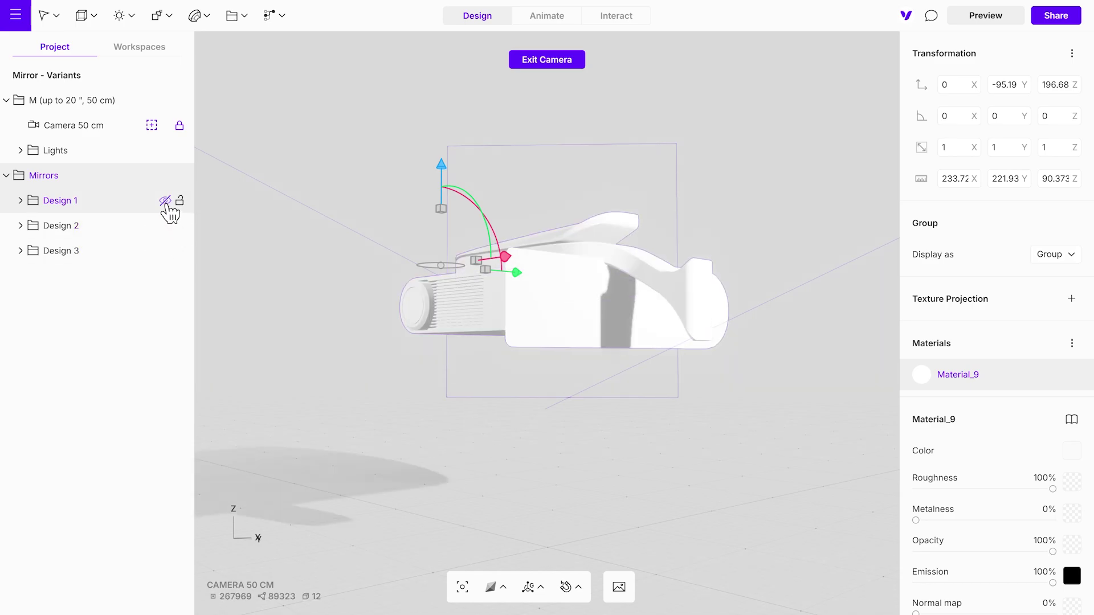
pyautogui.click(165, 201)
pyautogui.click(90, 253)
pyautogui.keyDown('shift'); pyautogui.click(106, 208); pyautogui.keyUp('shift')
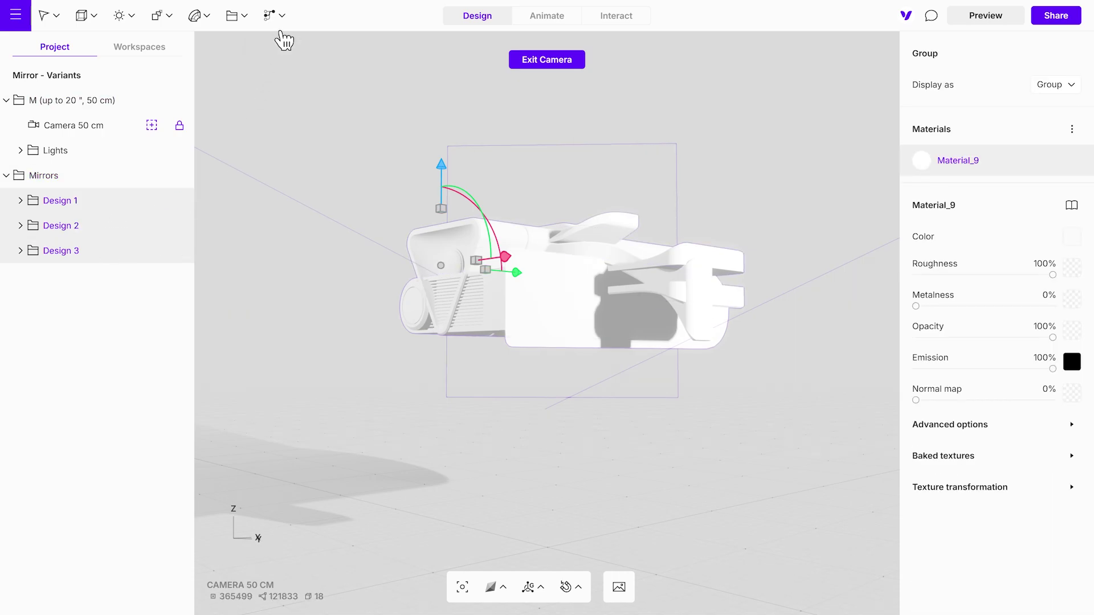
# Step: Turn Design 1–3 into a Variants group and switch the active variant to Design 2, then Design 3
pyautogui.click(275, 16)
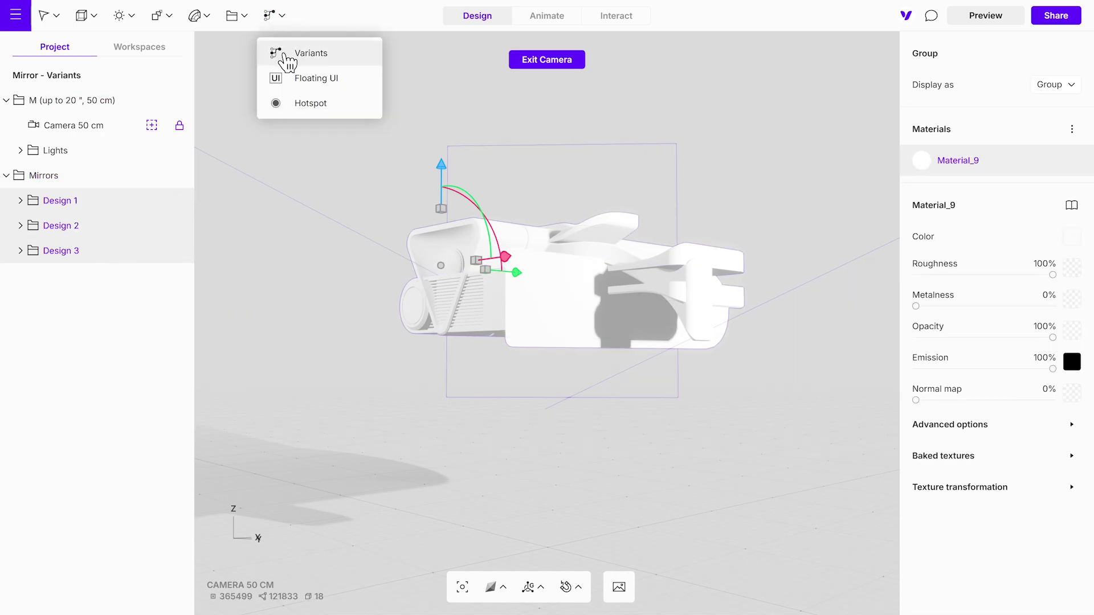
pyautogui.click(288, 54)
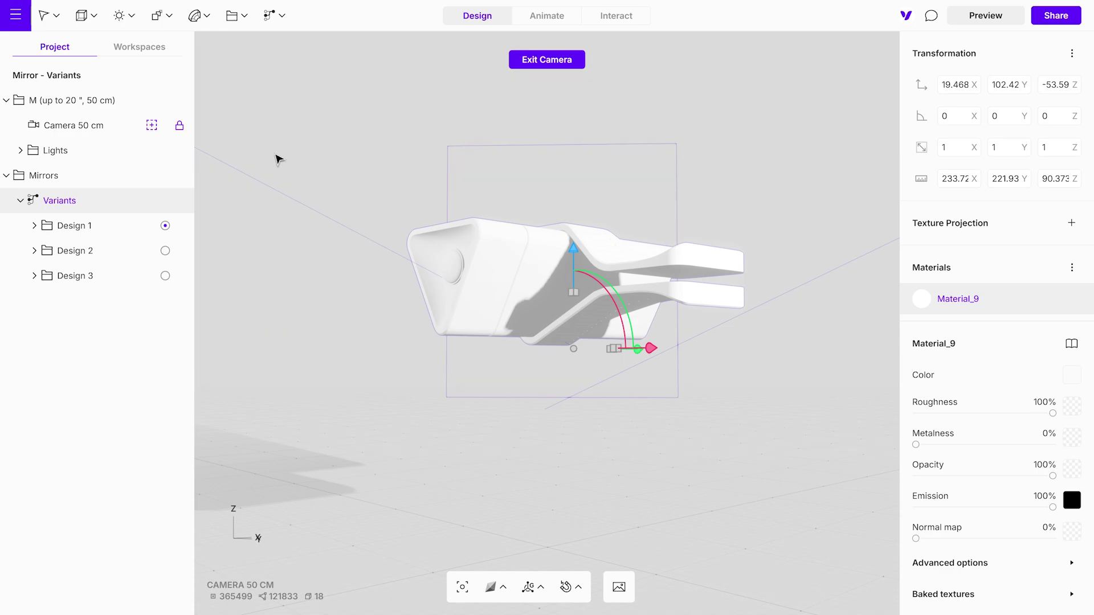
pyautogui.click(165, 251)
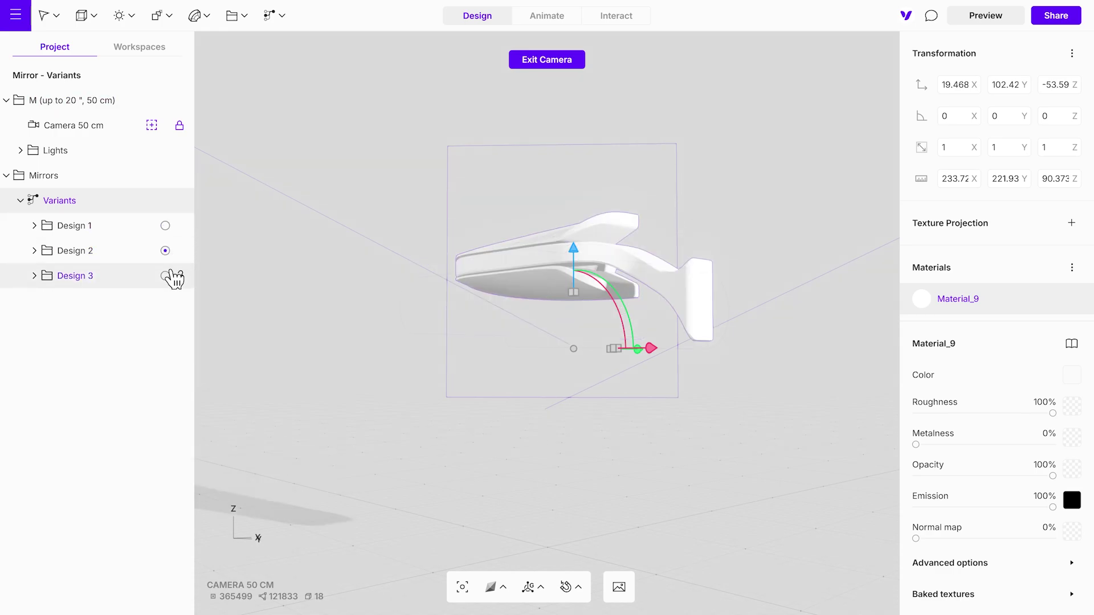
pyautogui.click(165, 276)
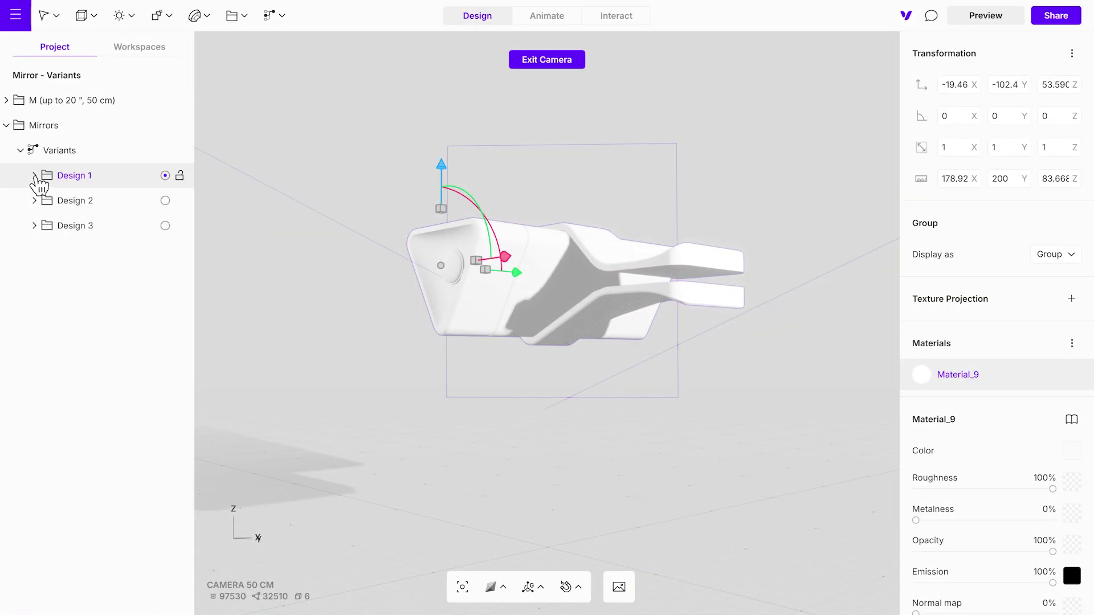
# Step: Expand Design 1 and its Matte folder and select the Matte parts
pyautogui.click(35, 176)
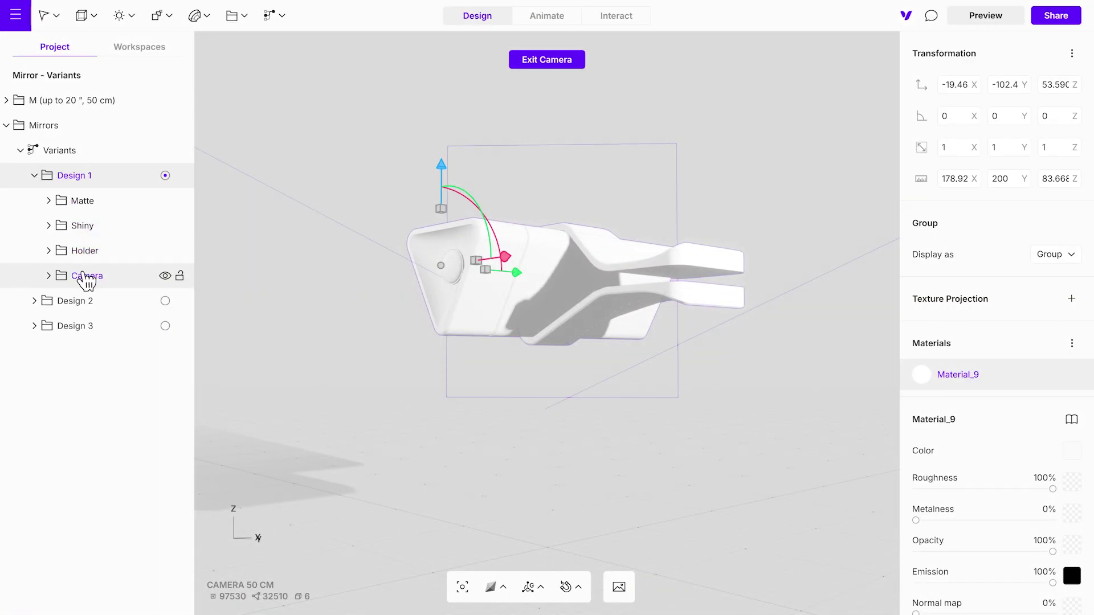
pyautogui.click(50, 201)
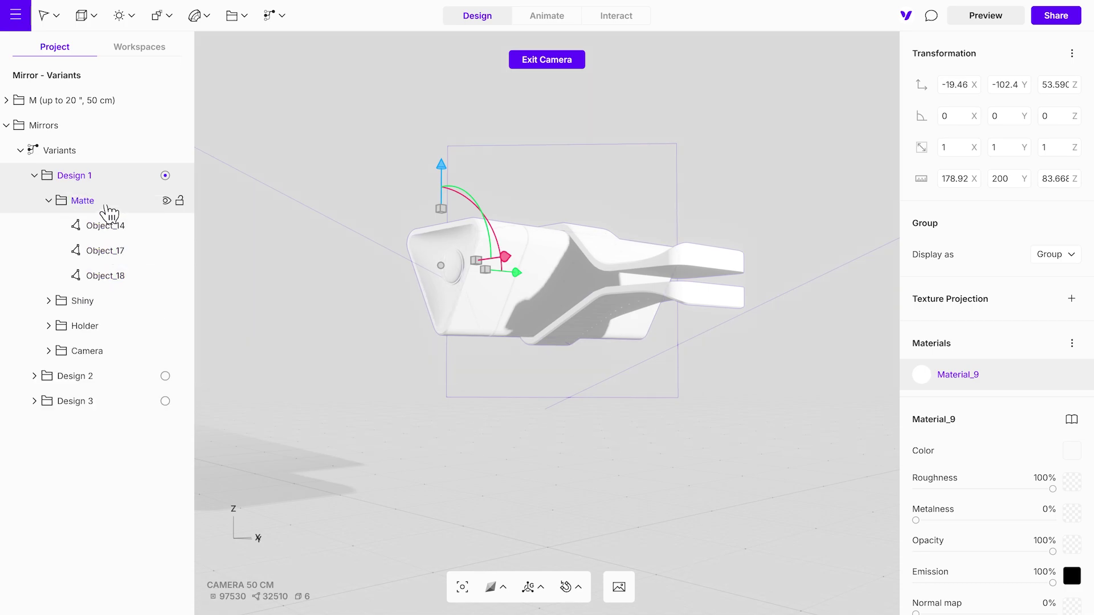
pyautogui.click(106, 208)
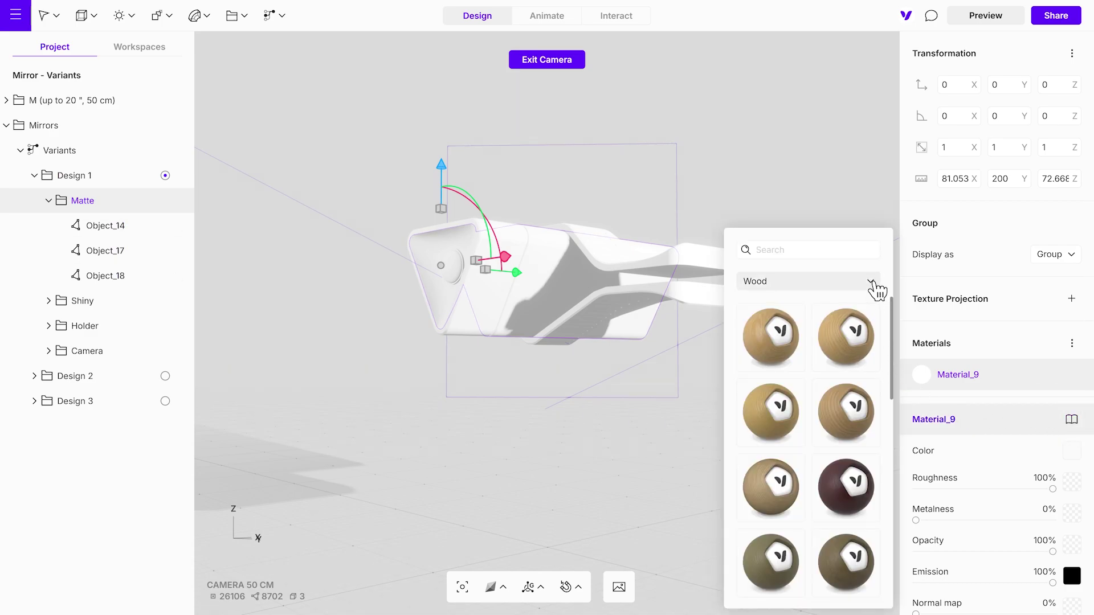
# Step: Apply the black Plastic Textured material from the Plastic library to the Matte parts
pyautogui.click(875, 283)
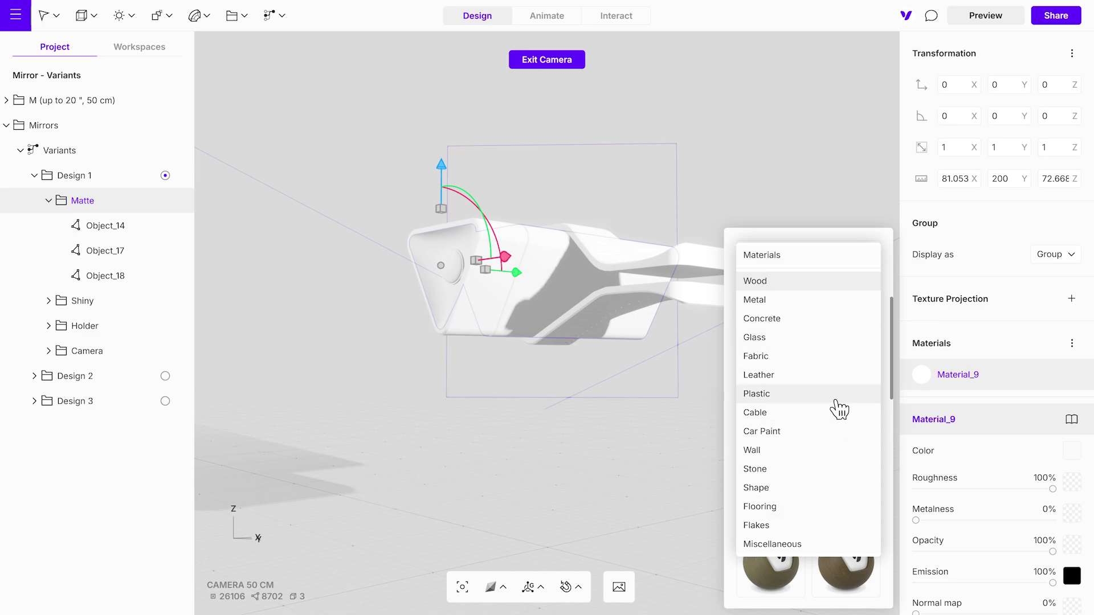
pyautogui.click(838, 395)
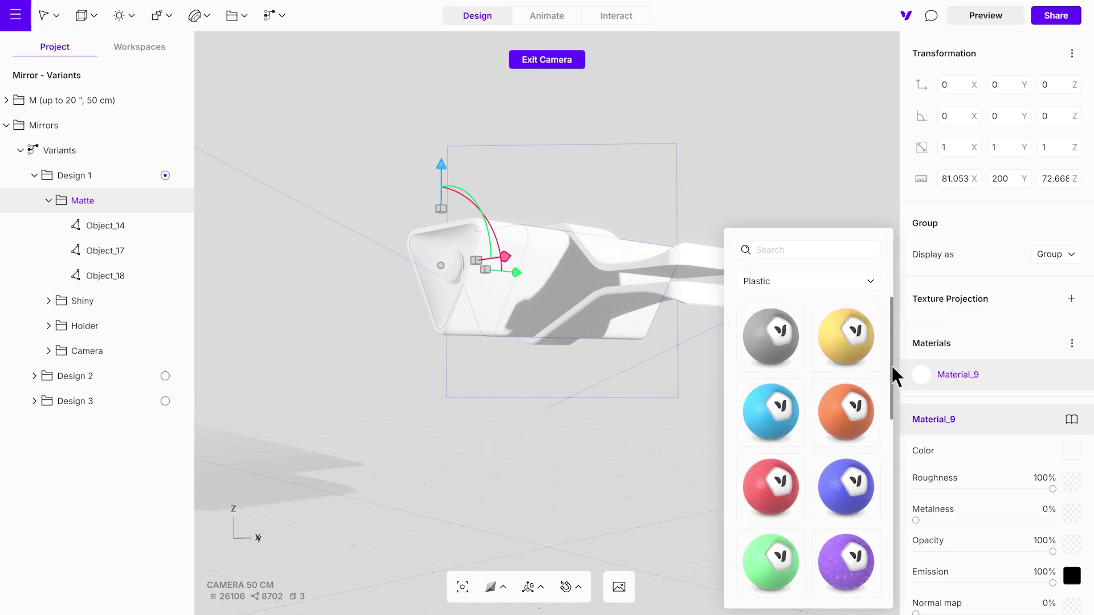
pyautogui.moveTo(892, 371); pyautogui.dragTo(909, 529)
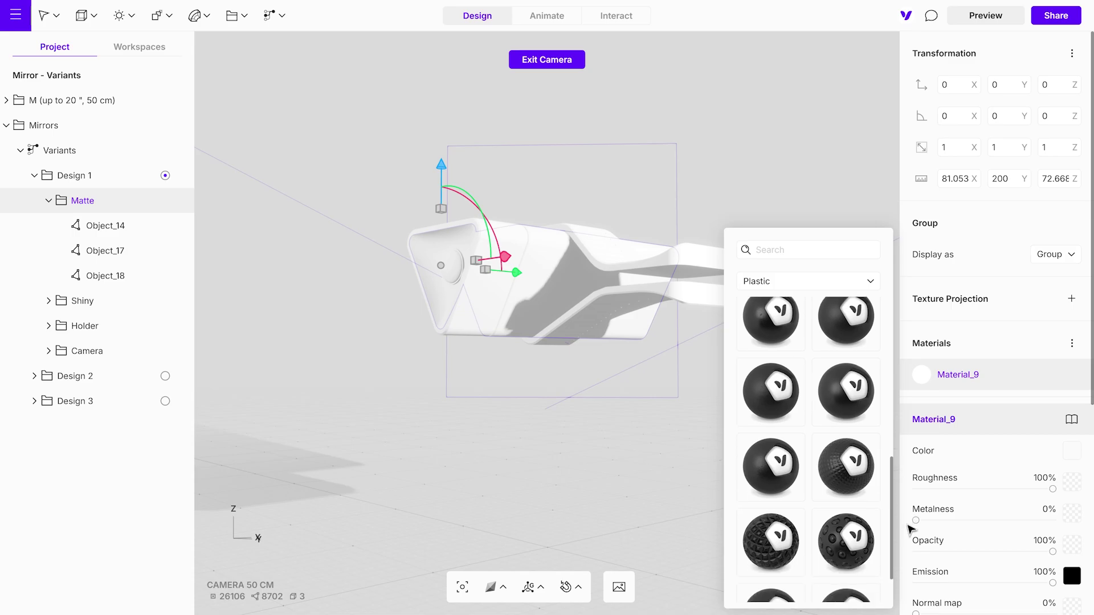
pyautogui.click(771, 466)
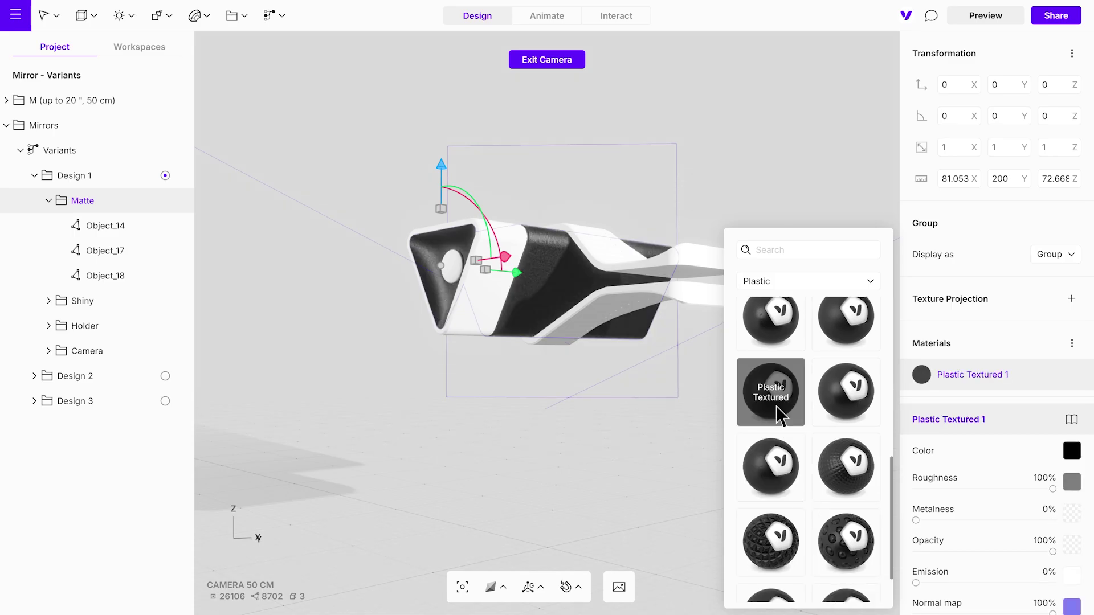
pyautogui.click(836, 403)
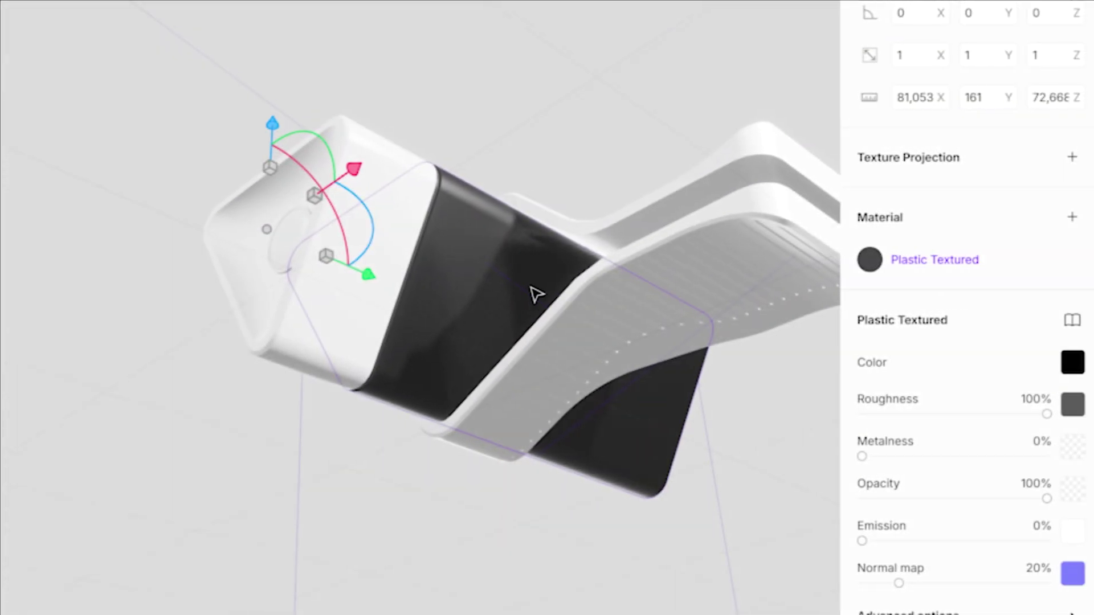
# Step: Switch the Plastic Textured colour from solid black to an image Texture fill
pyautogui.click(1072, 364)
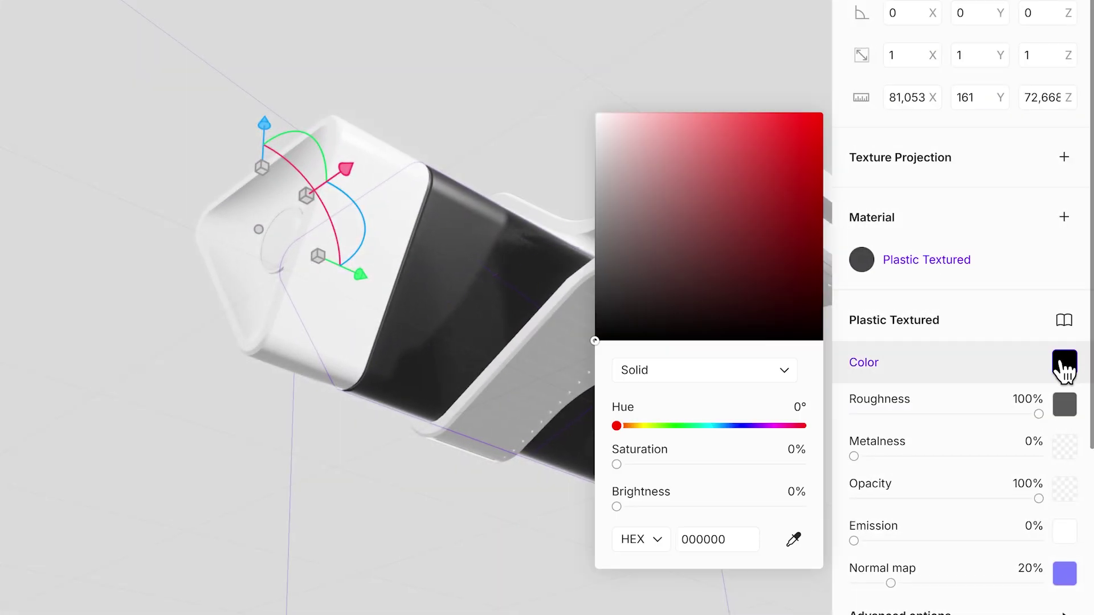
pyautogui.click(752, 374)
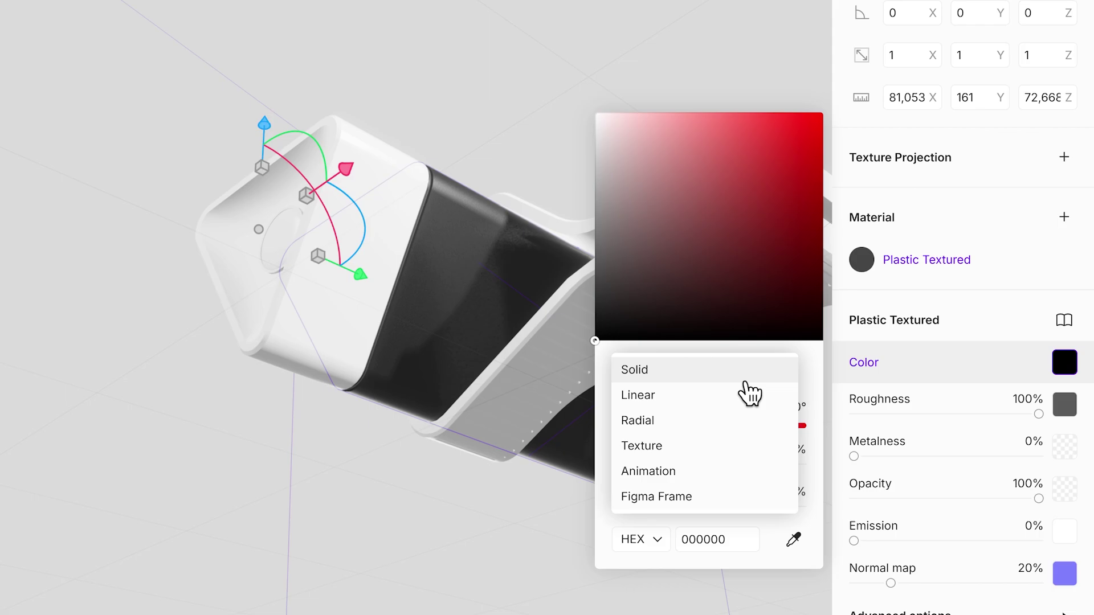
pyautogui.click(729, 448)
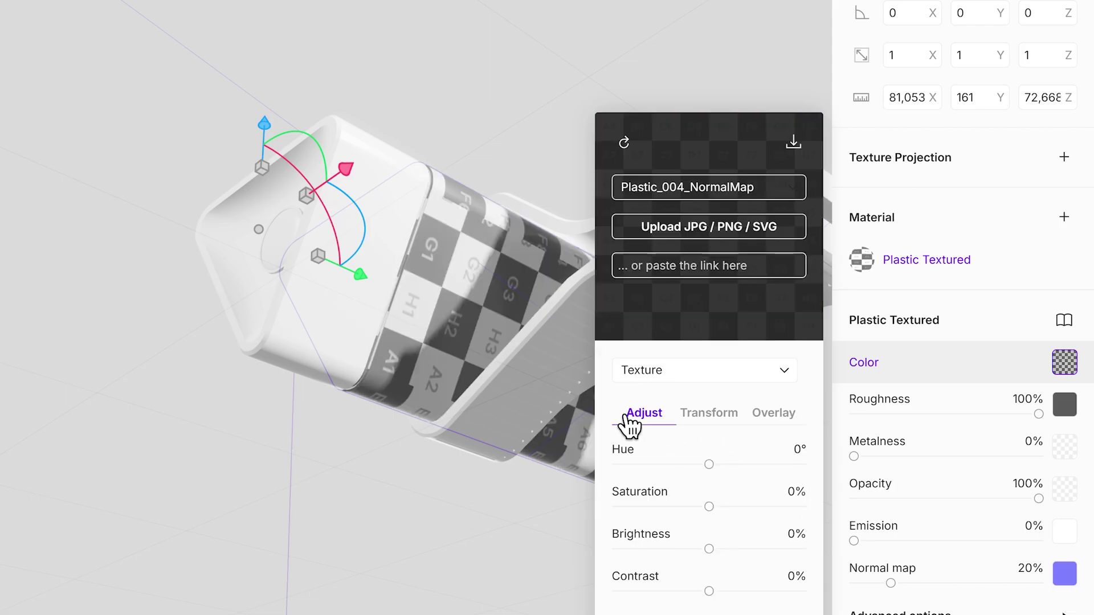
pyautogui.click(507, 310)
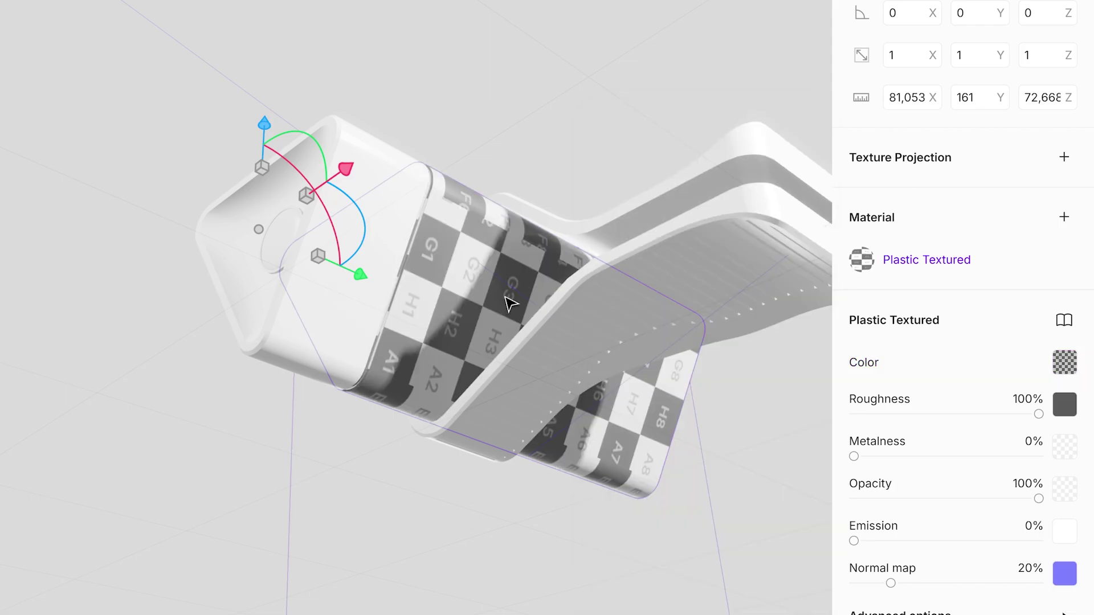
# Step: Add a texture projection to the checker, compare box, sphere, cylinder and UV unwrap, then keep box
pyautogui.click(1064, 157)
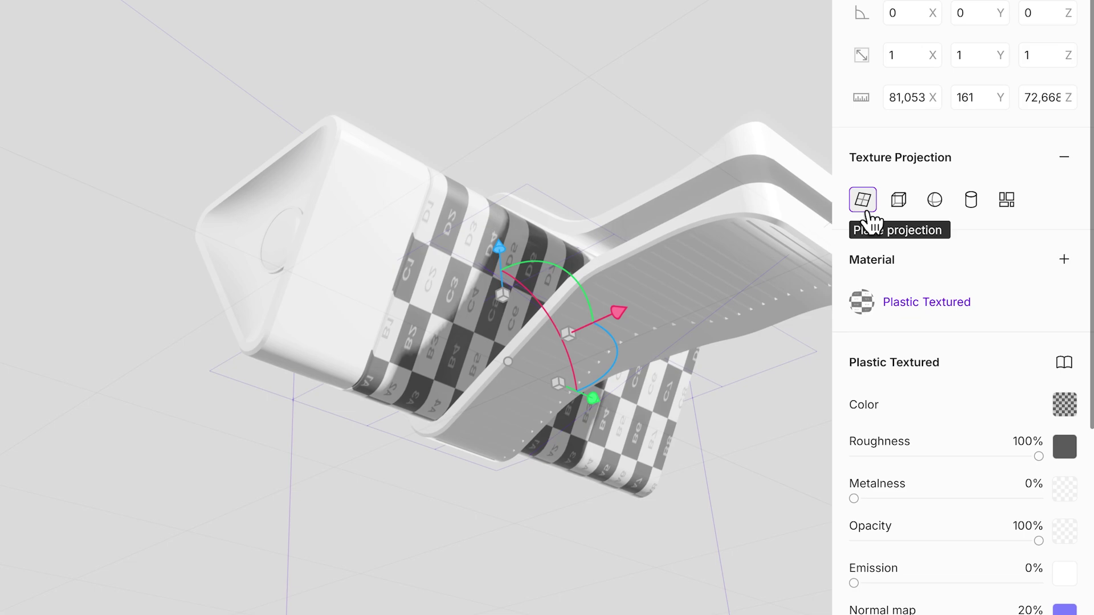
pyautogui.click(903, 213)
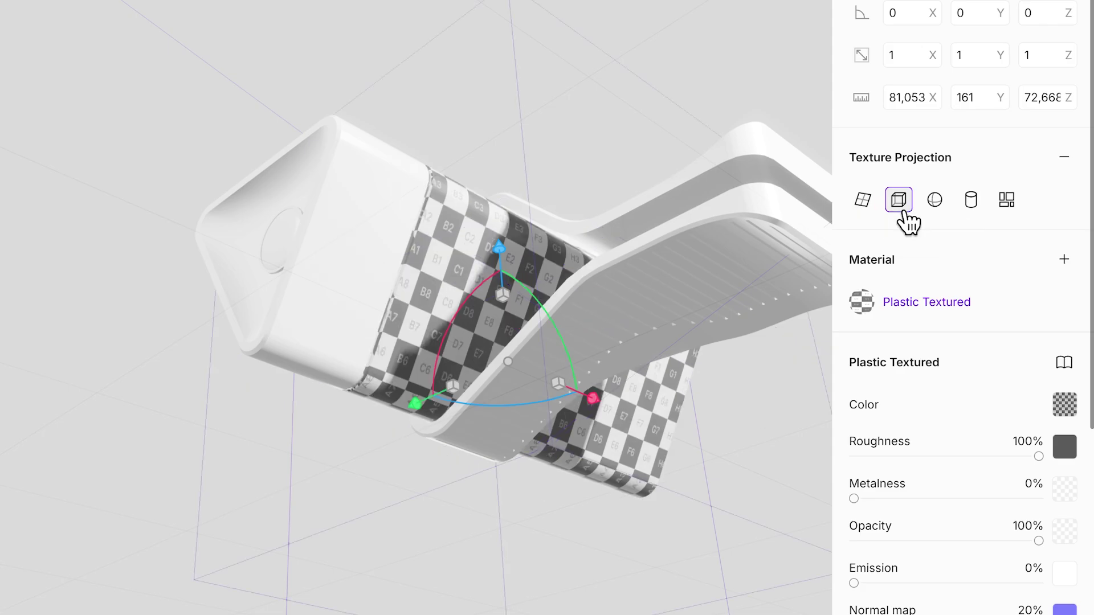
pyautogui.click(940, 214)
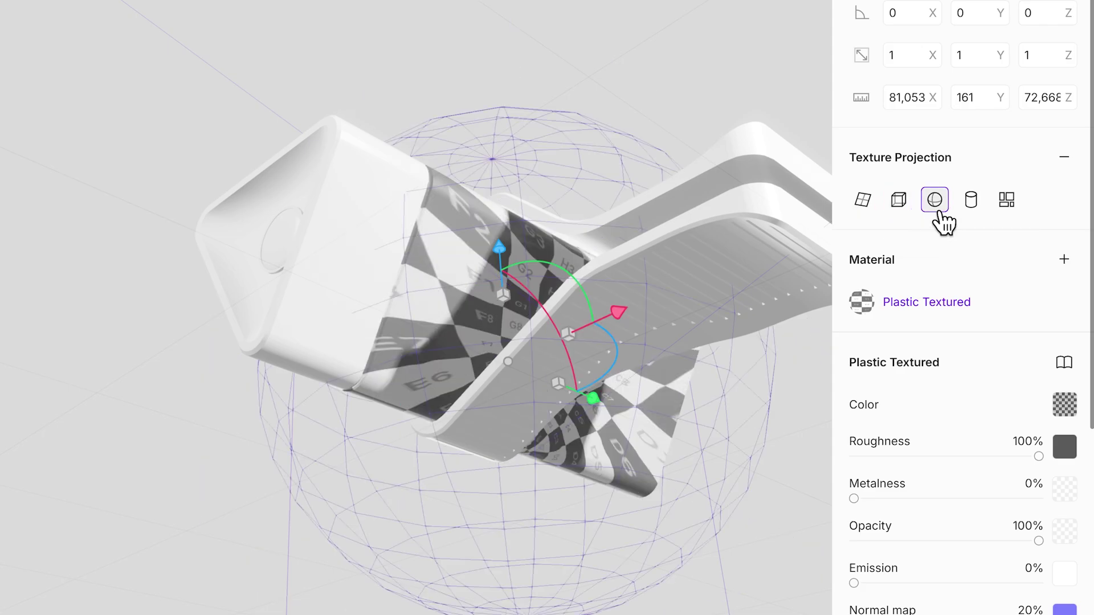
pyautogui.click(973, 206)
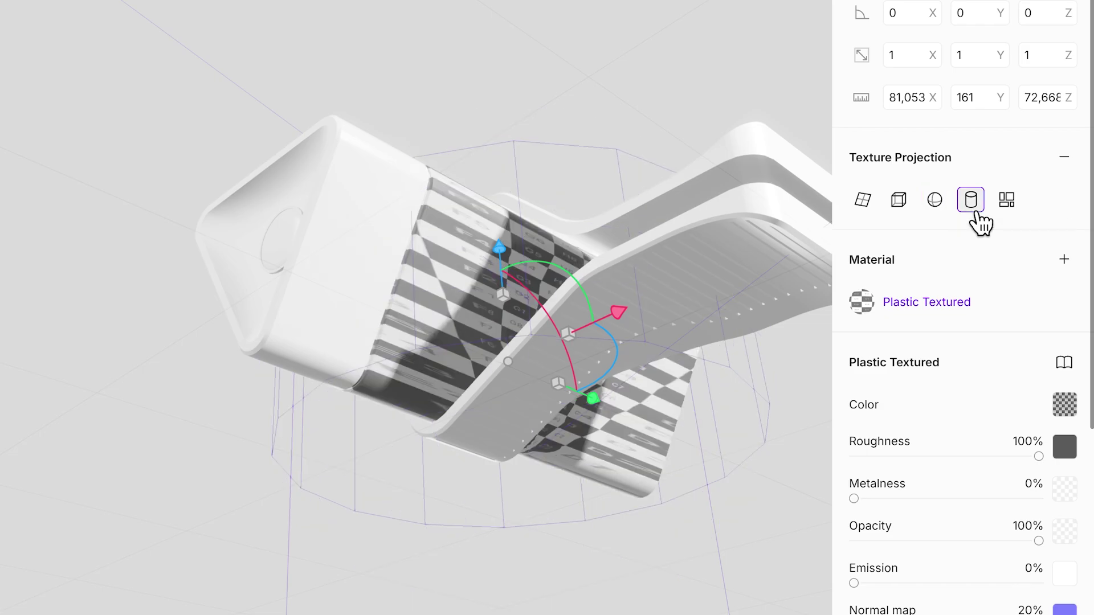
pyautogui.click(1006, 211)
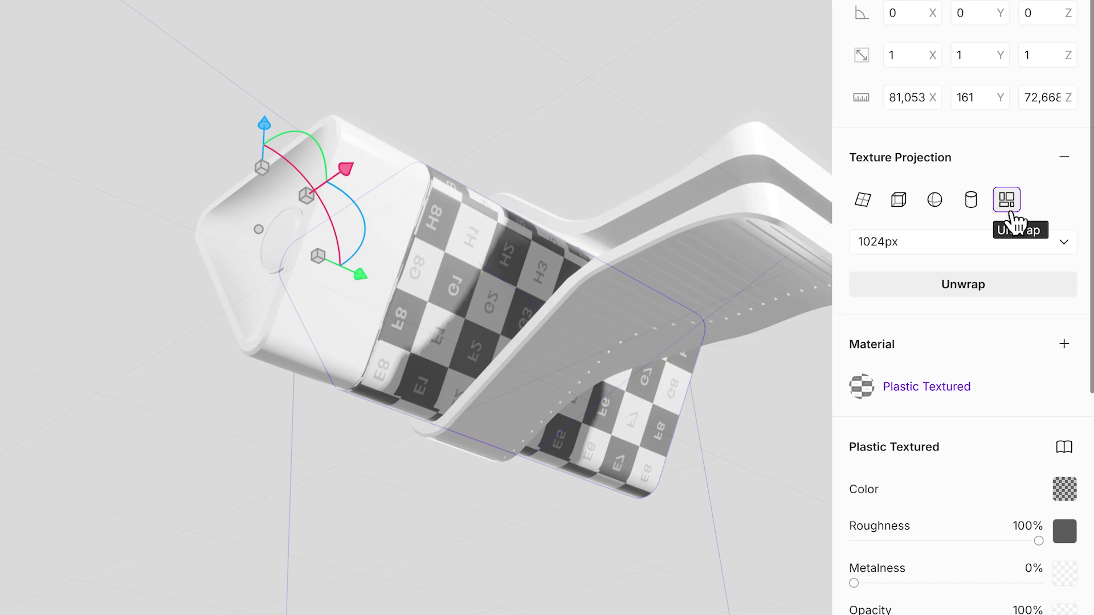
pyautogui.click(899, 200)
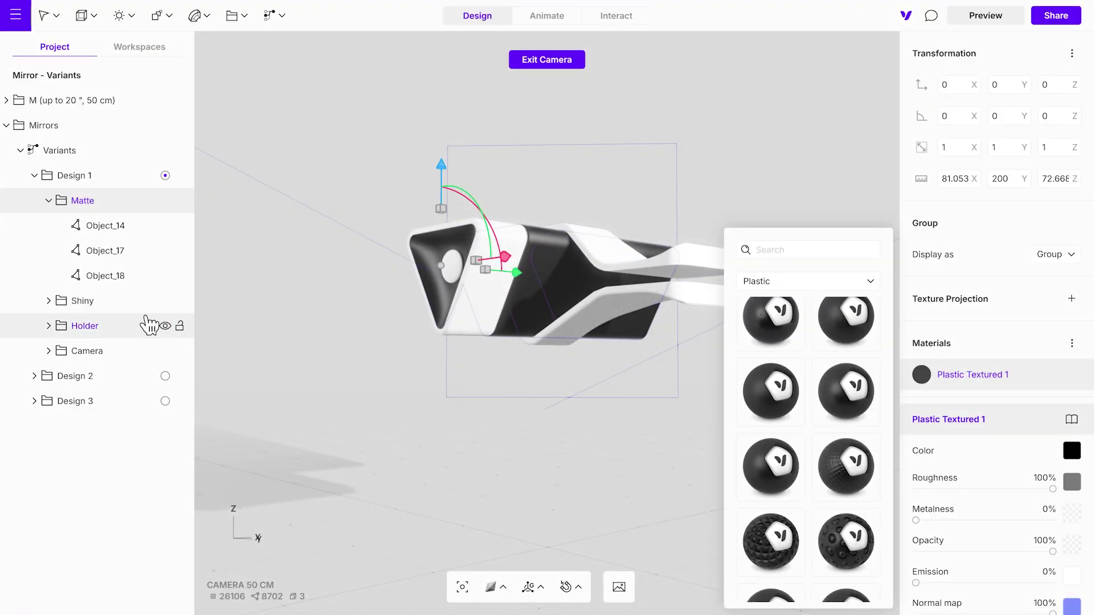
# Step: Apply the Metal category's Noise Satin material to Design 1's Shiny part
pyautogui.click(127, 305)
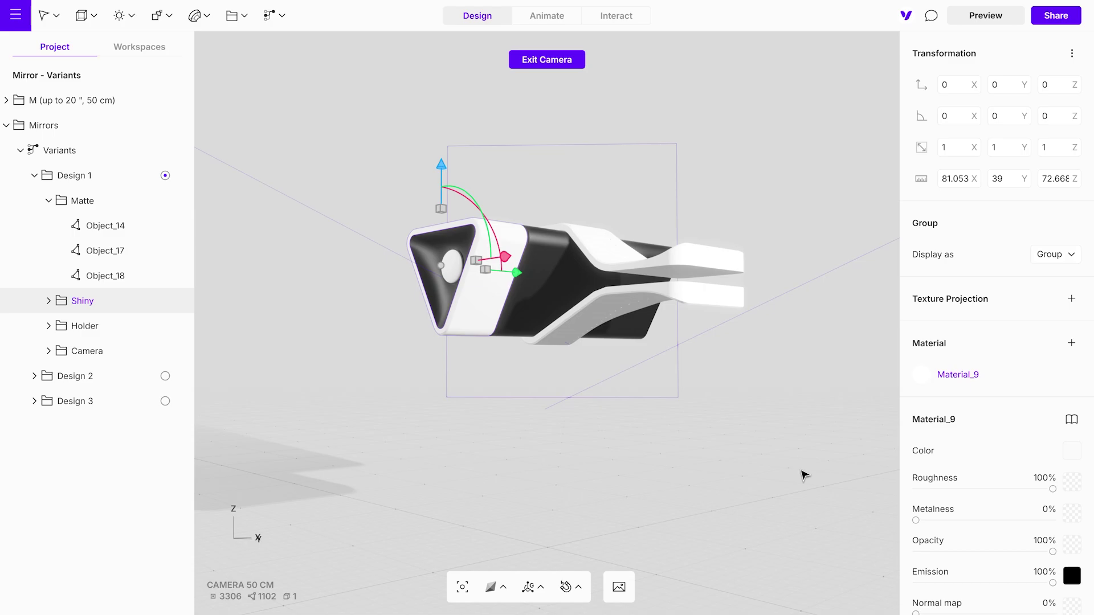
pyautogui.click(1072, 420)
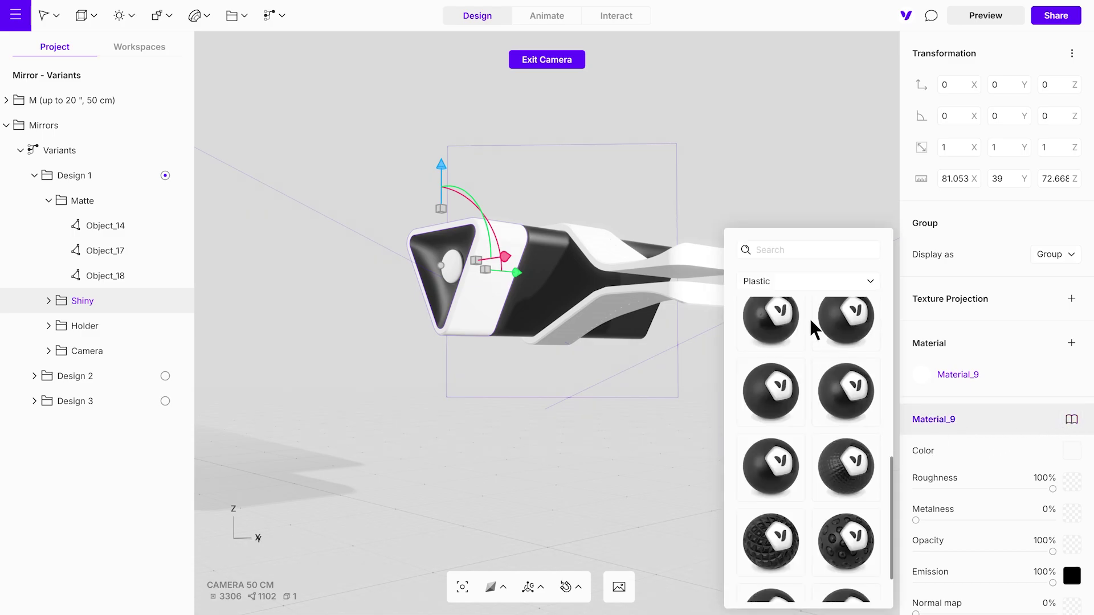
pyautogui.click(823, 285)
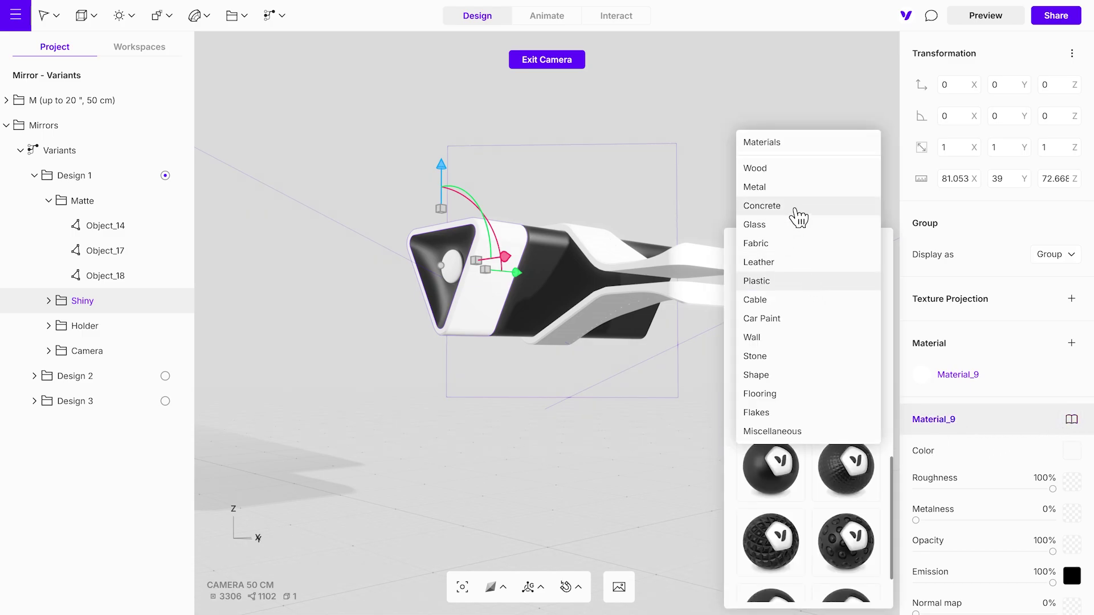
pyautogui.click(793, 188)
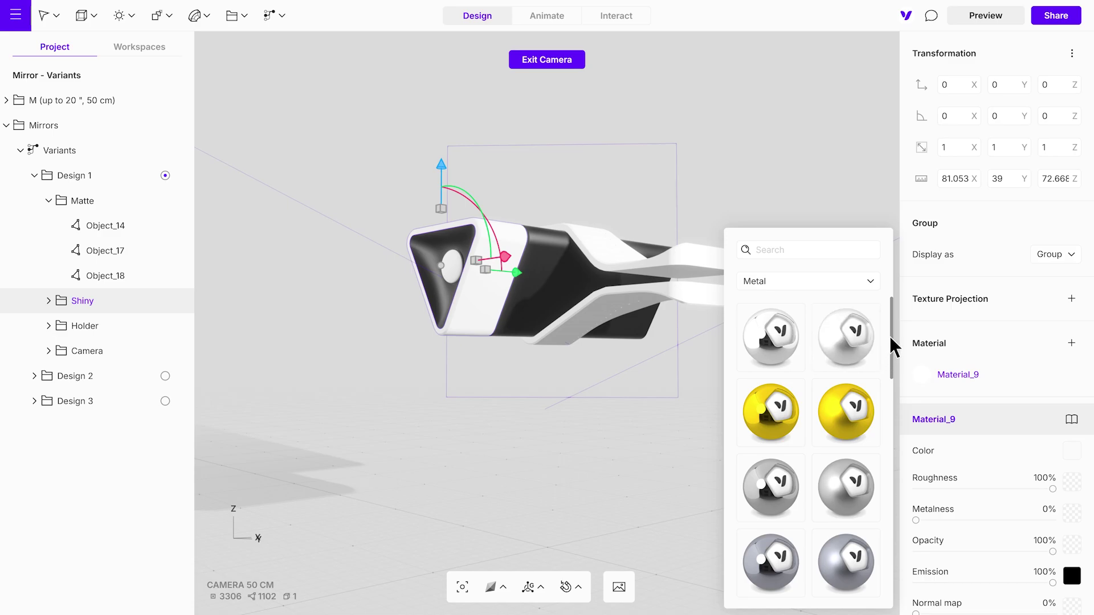
pyautogui.scroll(-10, 894, 342)
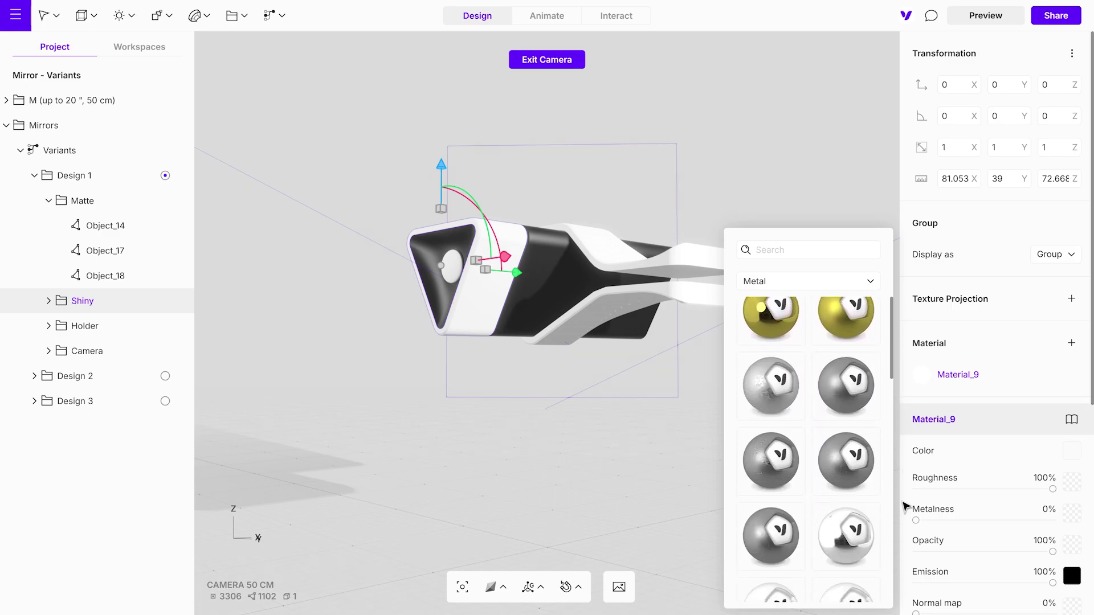
pyautogui.click(770, 444)
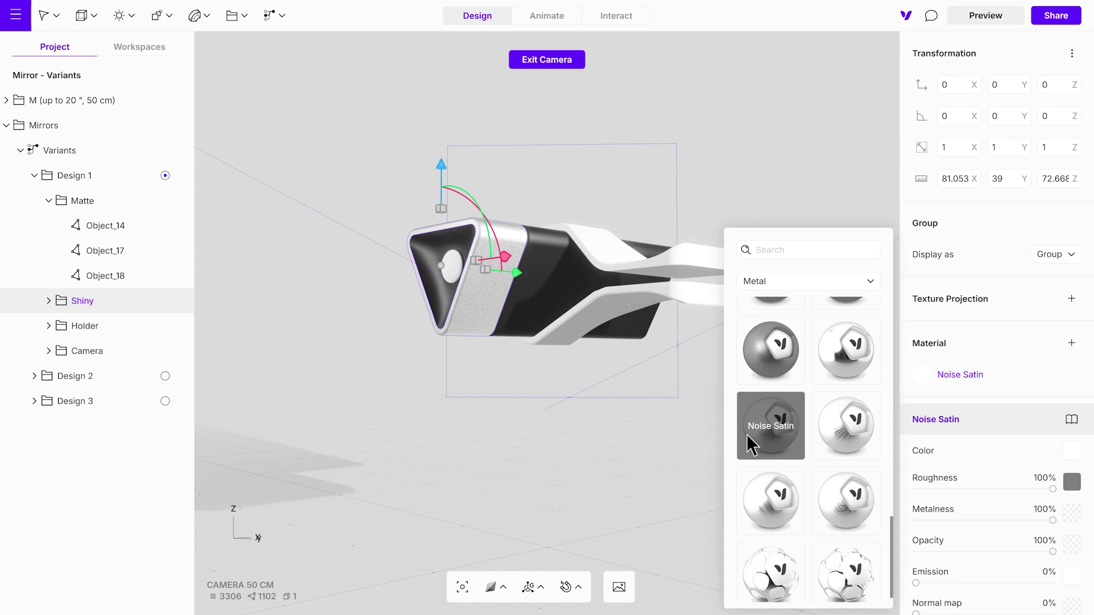
# Step: Give the Holder part the dark Plastic Textured 1 material
pyautogui.click(137, 339)
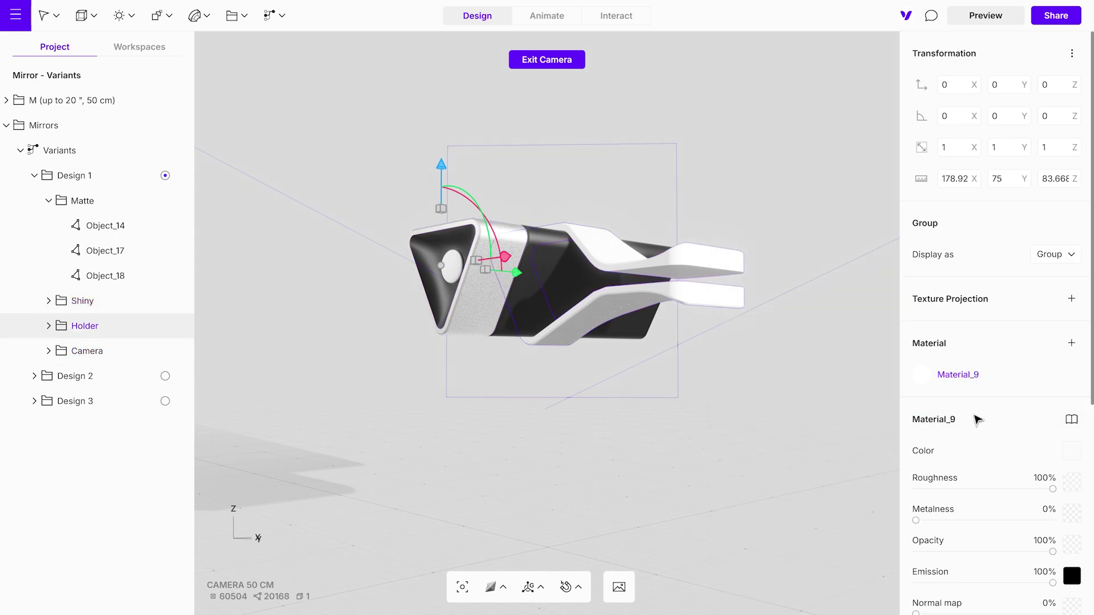
pyautogui.moveTo(1072, 375)
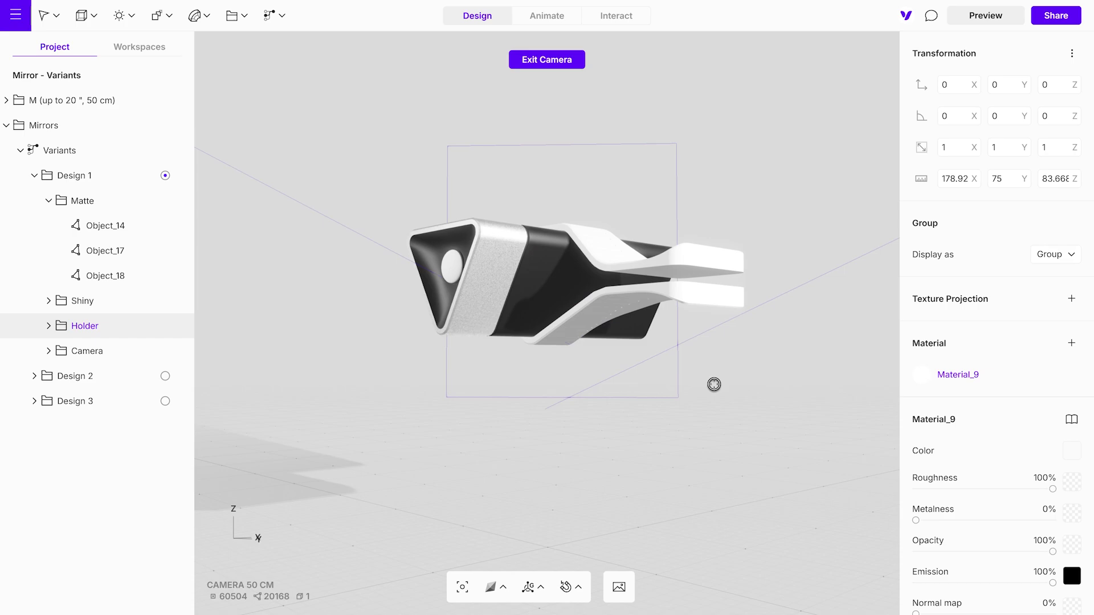
pyautogui.click(517, 310)
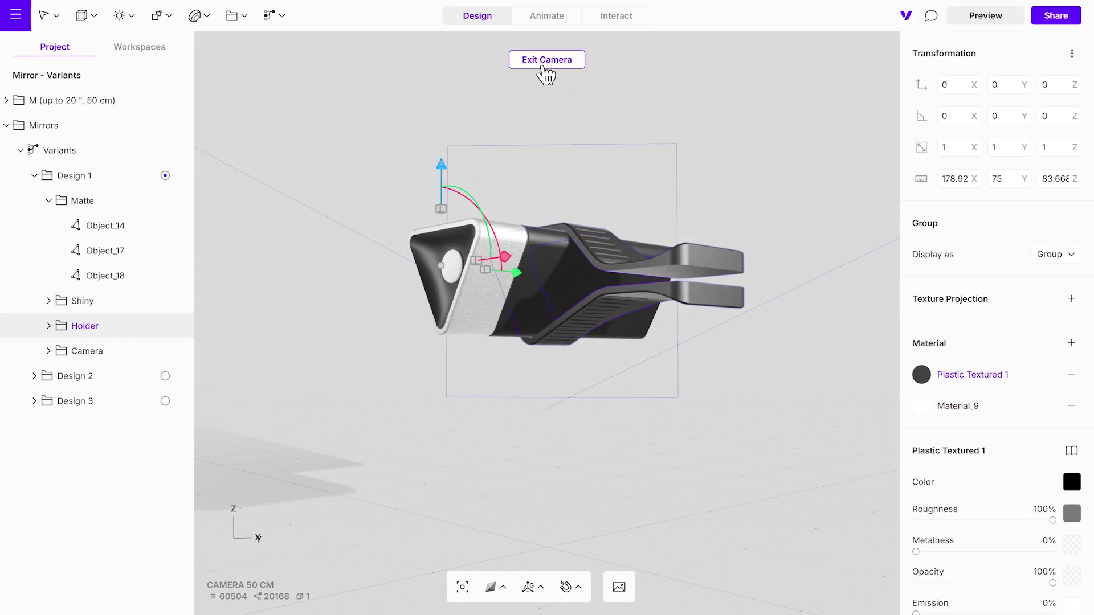
# Step: Select the round disc Object_15 on the triangular face and apply the Lens material from Materials
pyautogui.click(544, 62)
pyautogui.scroll(5, 411, 403)
pyautogui.moveTo(411, 403); pyautogui.dragTo(688, 428)
pyautogui.doubleClick(504, 311)
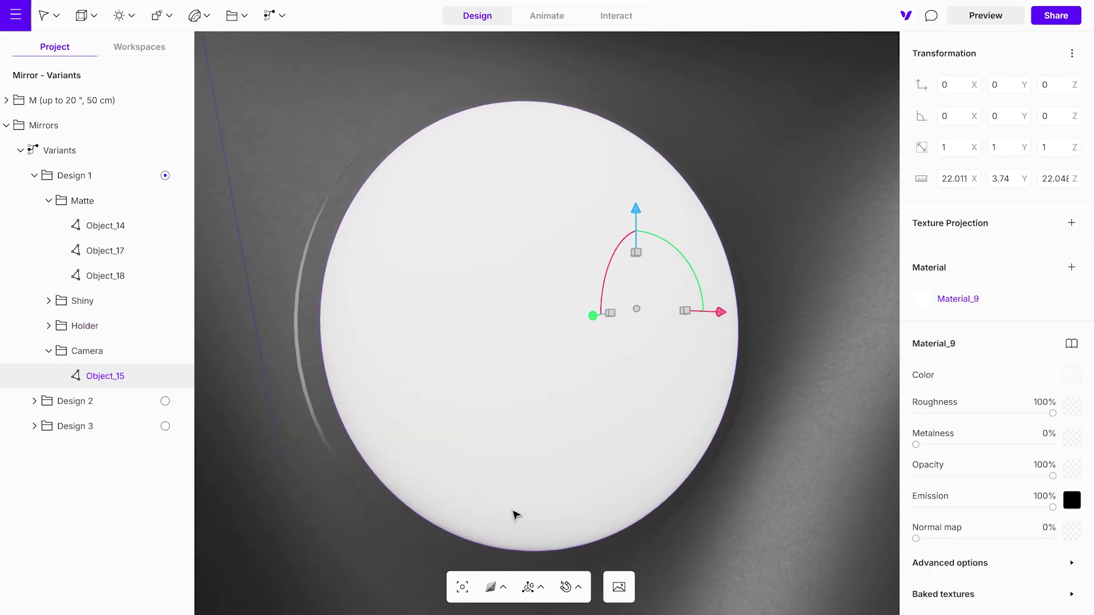
pyautogui.scroll(-3, 516, 516)
pyautogui.moveTo(516, 515); pyautogui.dragTo(605, 448)
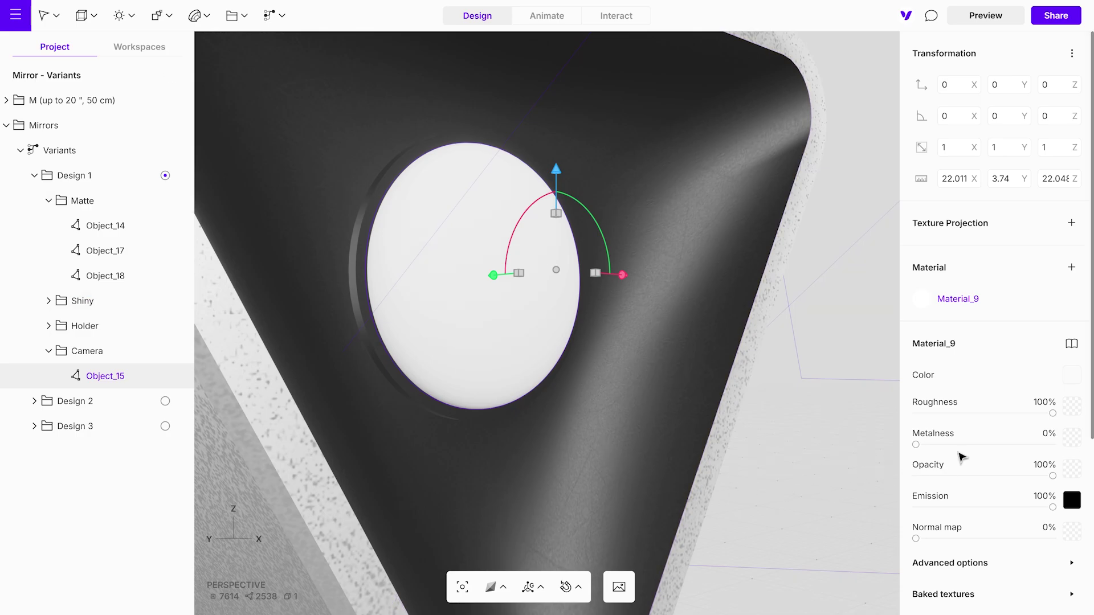
pyautogui.click(1071, 344)
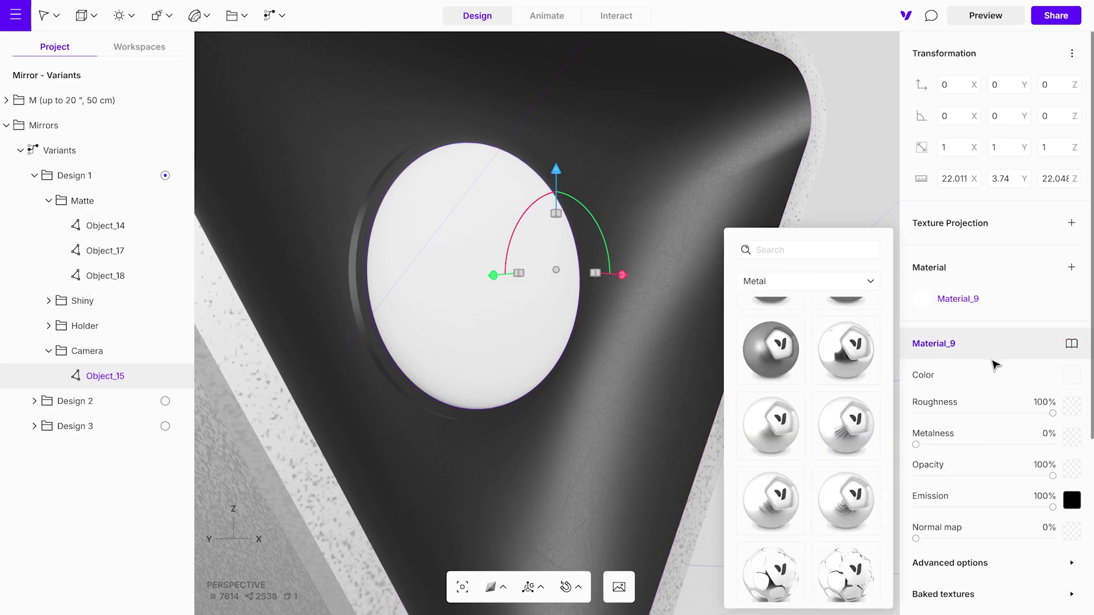
pyautogui.click(843, 282)
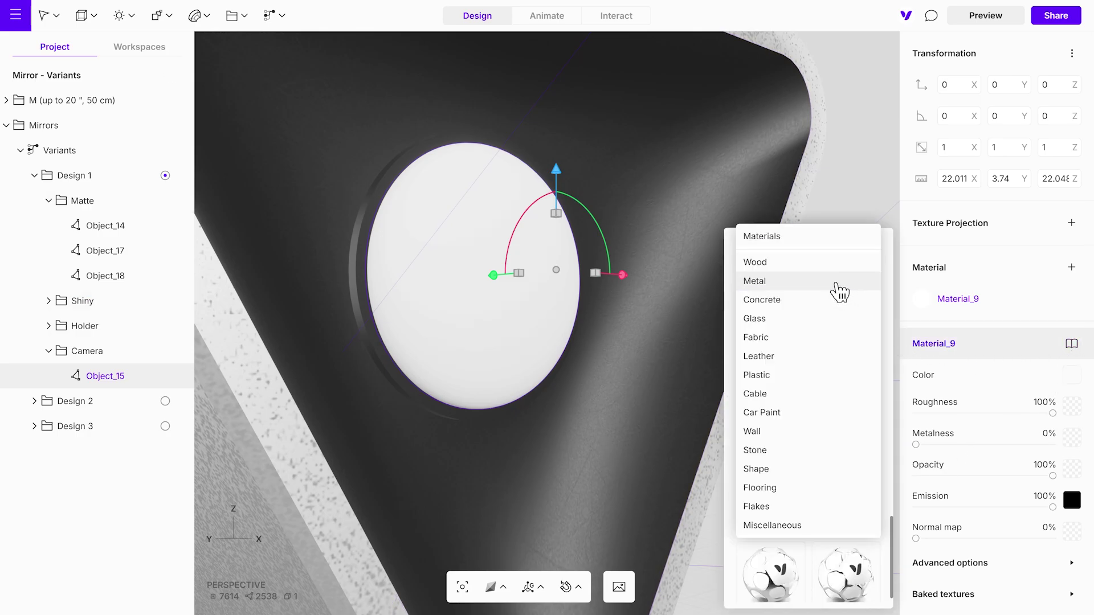
pyautogui.click(808, 242)
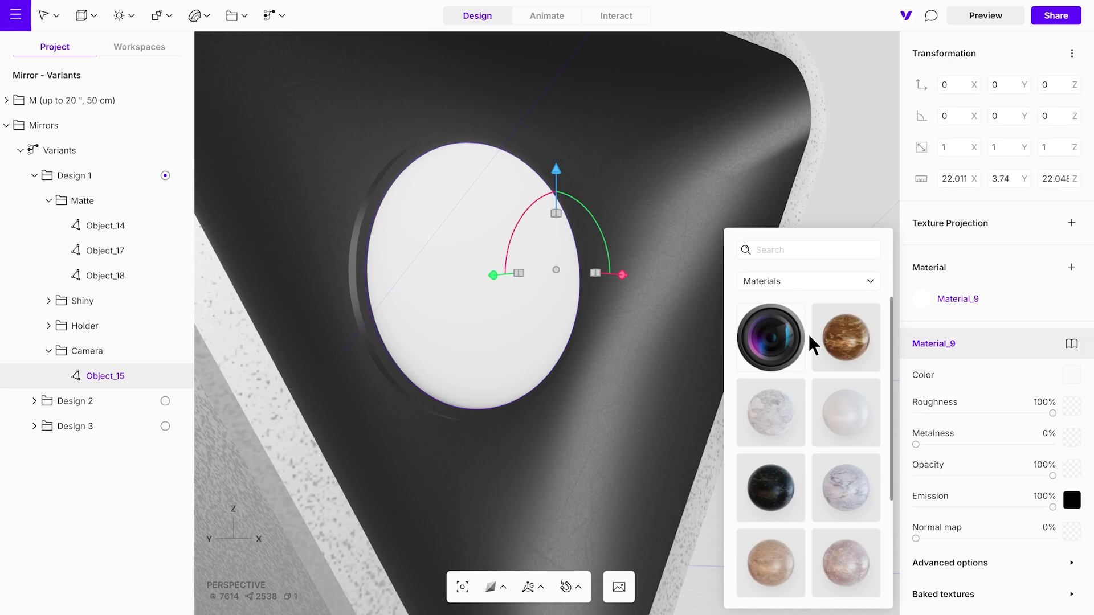
pyautogui.click(776, 353)
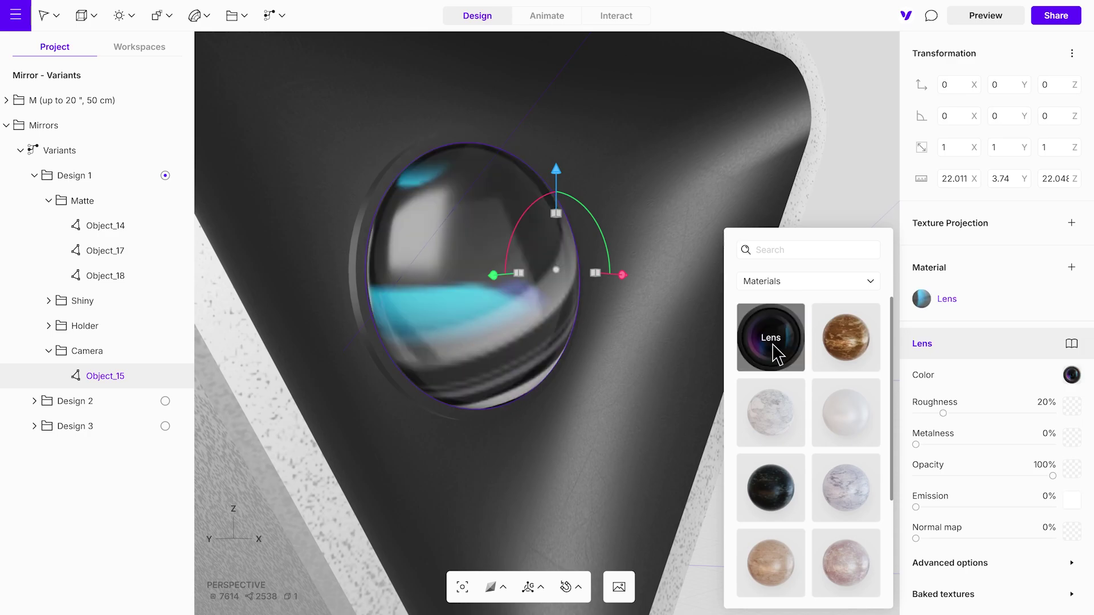
# Step: Give the Lens a plane texture projection with 6% roughness and 78% metalness
pyautogui.click(1071, 223)
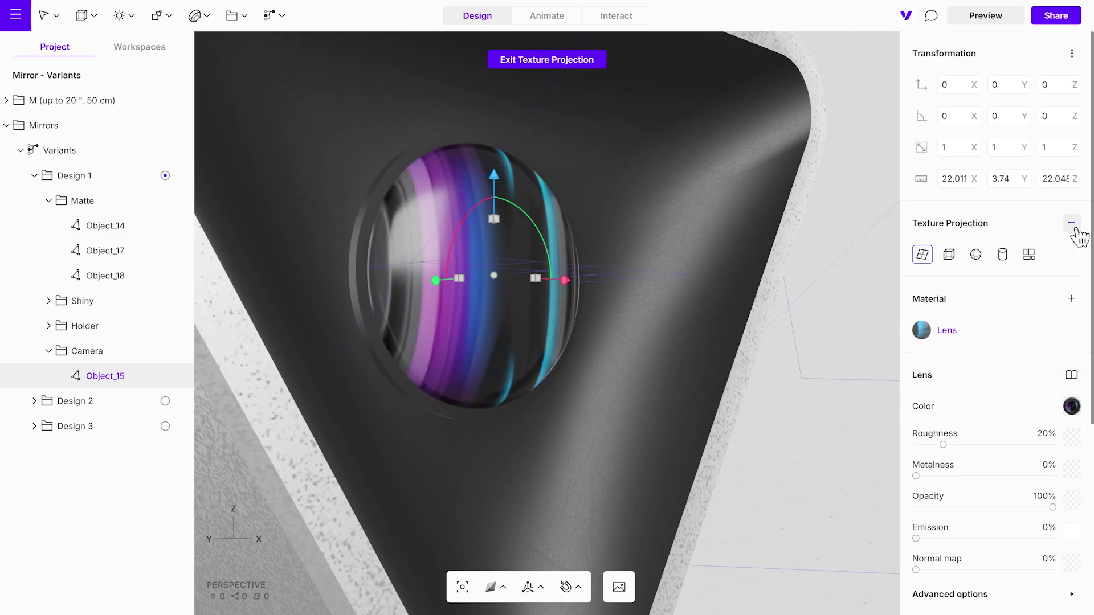
pyautogui.click(926, 259)
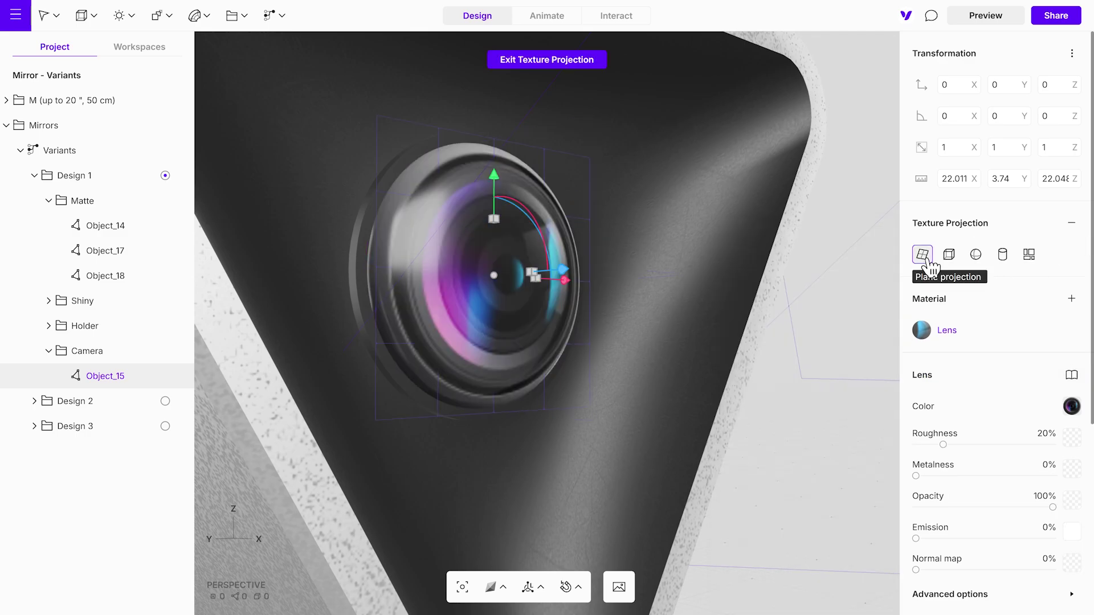
pyautogui.moveTo(945, 445); pyautogui.dragTo(1031, 478)
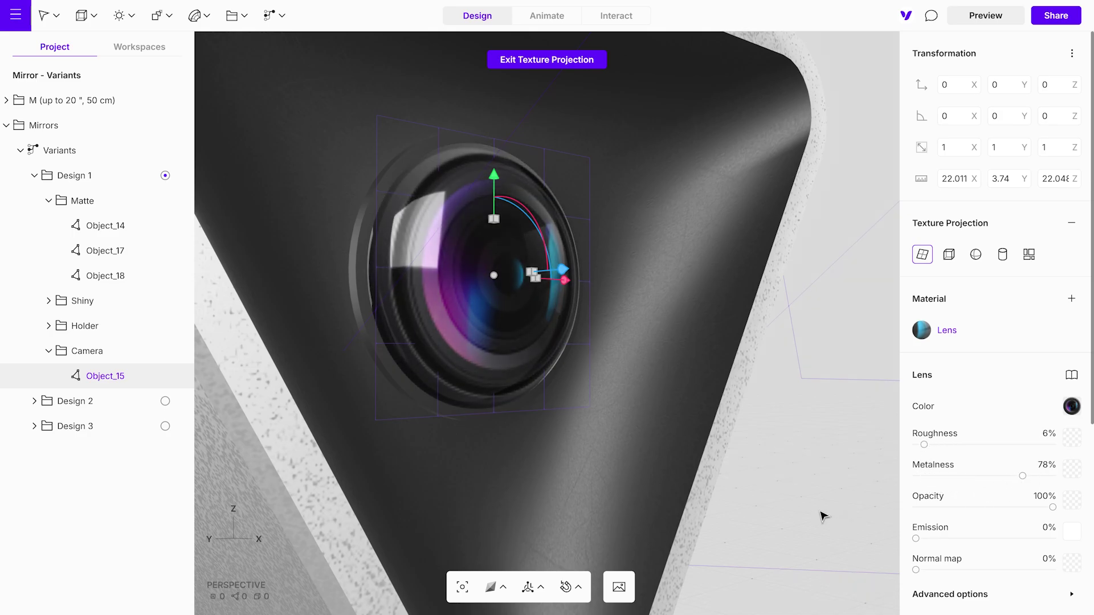
pyautogui.moveTo(823, 516); pyautogui.dragTo(245, 474)
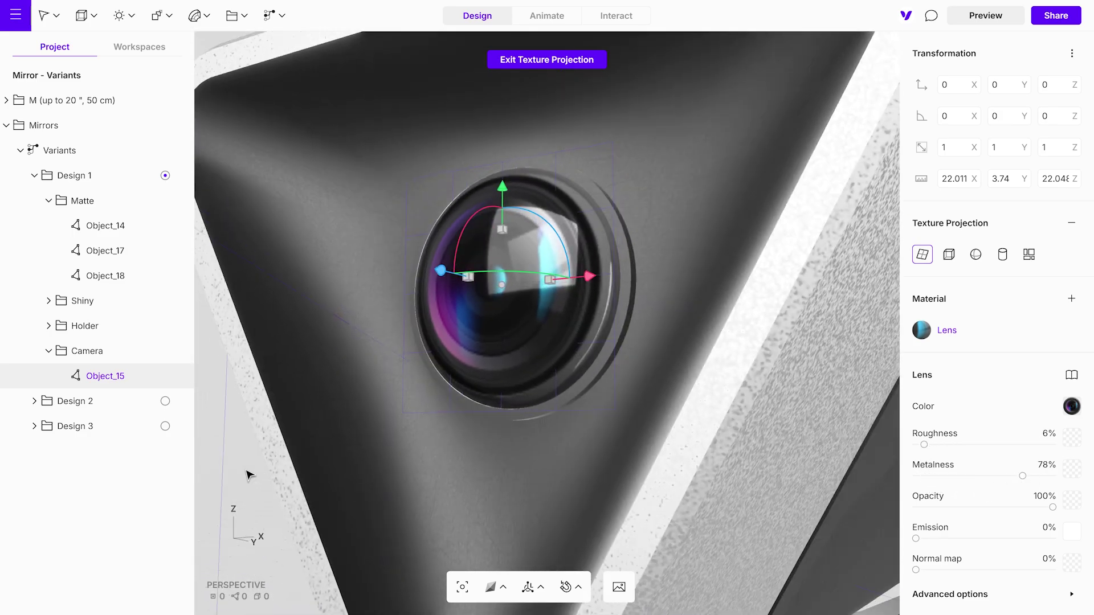
pyautogui.click(114, 177)
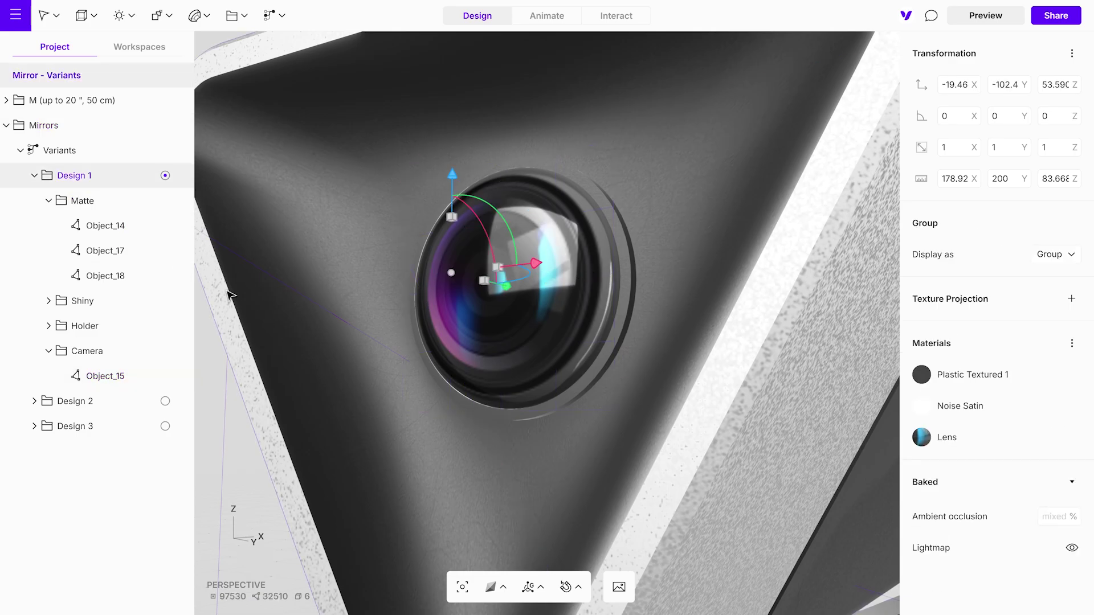
# Step: Make Design 2 active and inspect its Matte_2, Shiny_2 and Holder_2 parts
pyautogui.press('f')
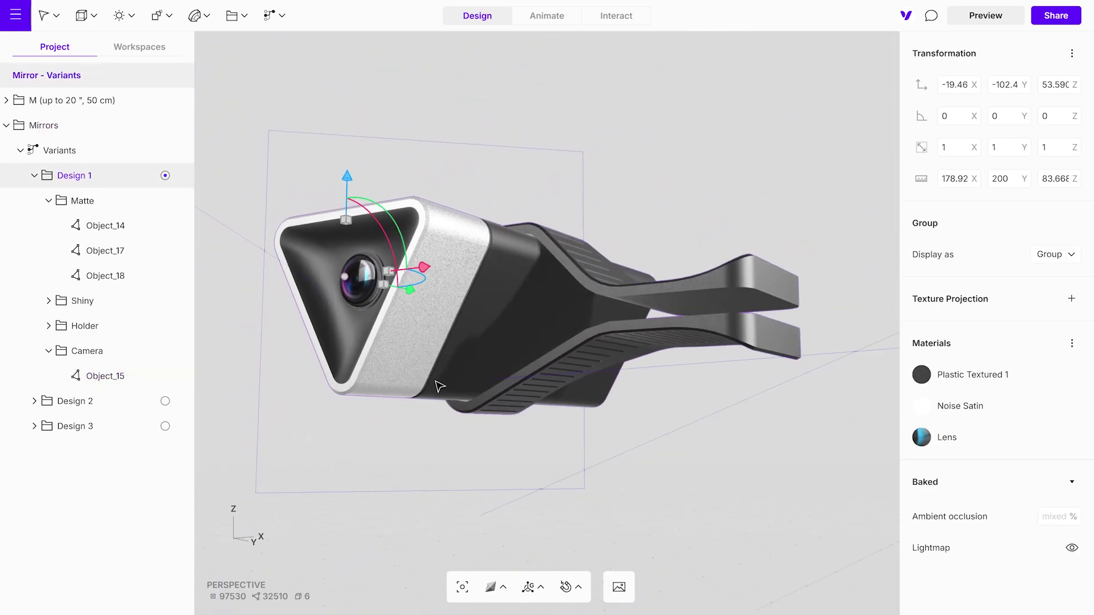
pyautogui.click(165, 402)
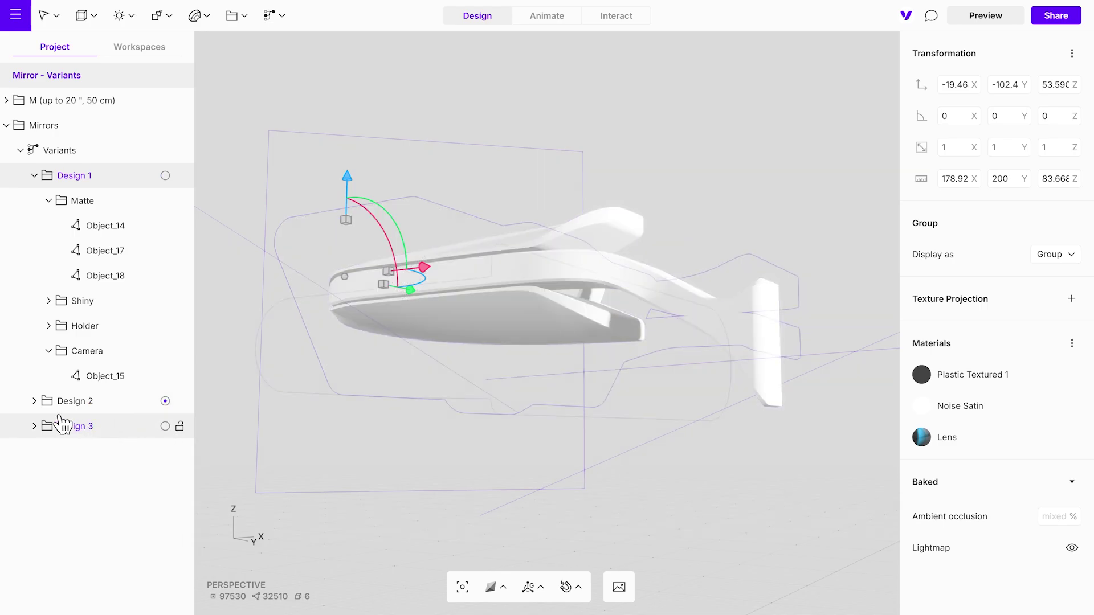
pyautogui.click(34, 401)
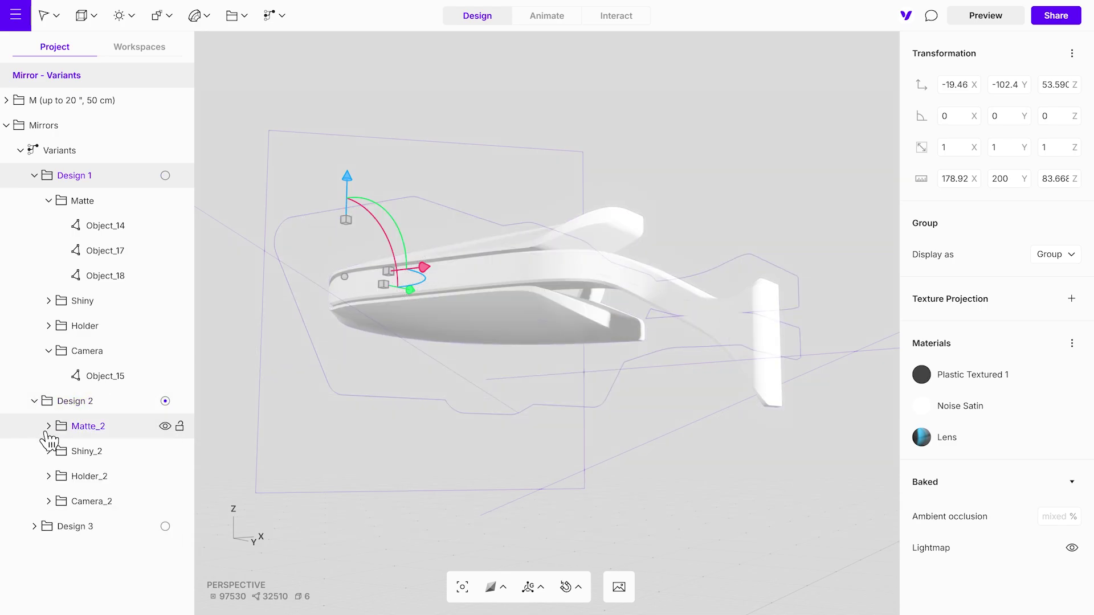
pyautogui.click(105, 432)
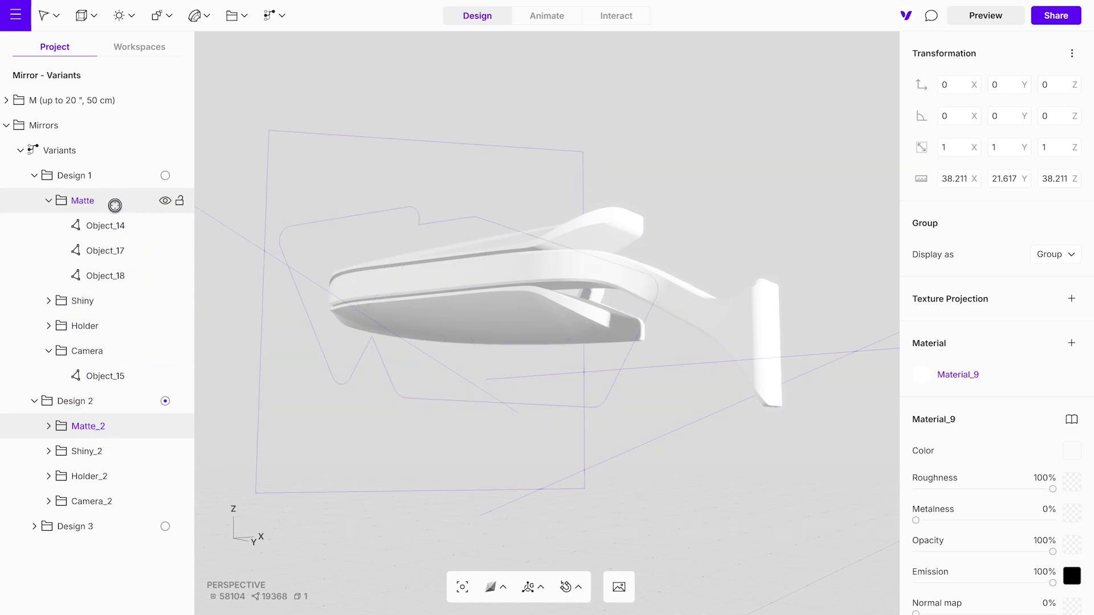
pyautogui.moveTo(655, 424); pyautogui.dragTo(353, 425)
pyautogui.click(114, 453)
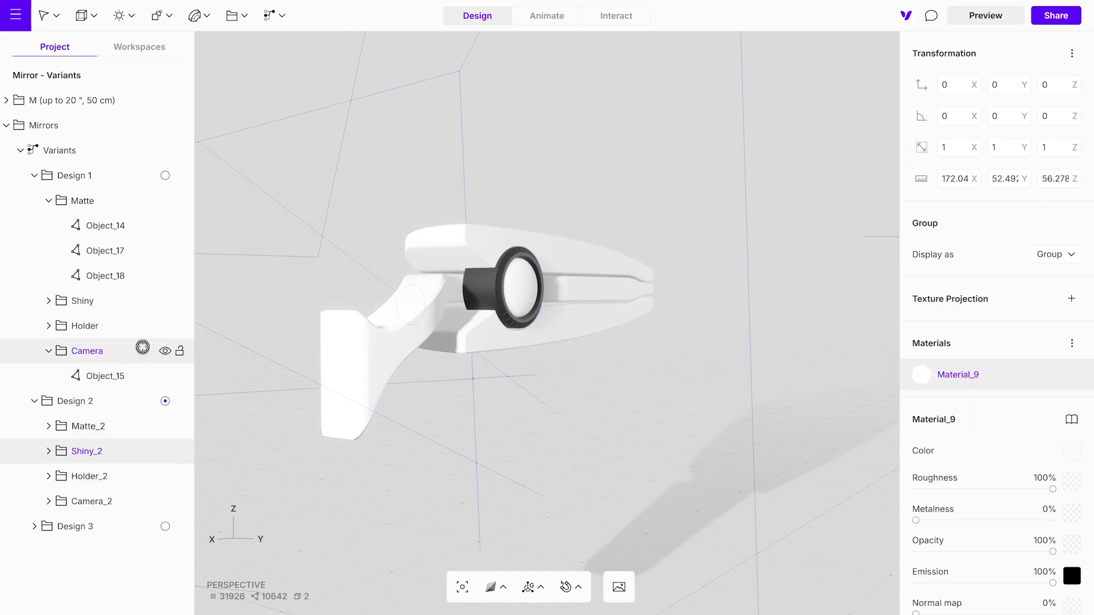
pyautogui.click(116, 302)
pyautogui.click(110, 478)
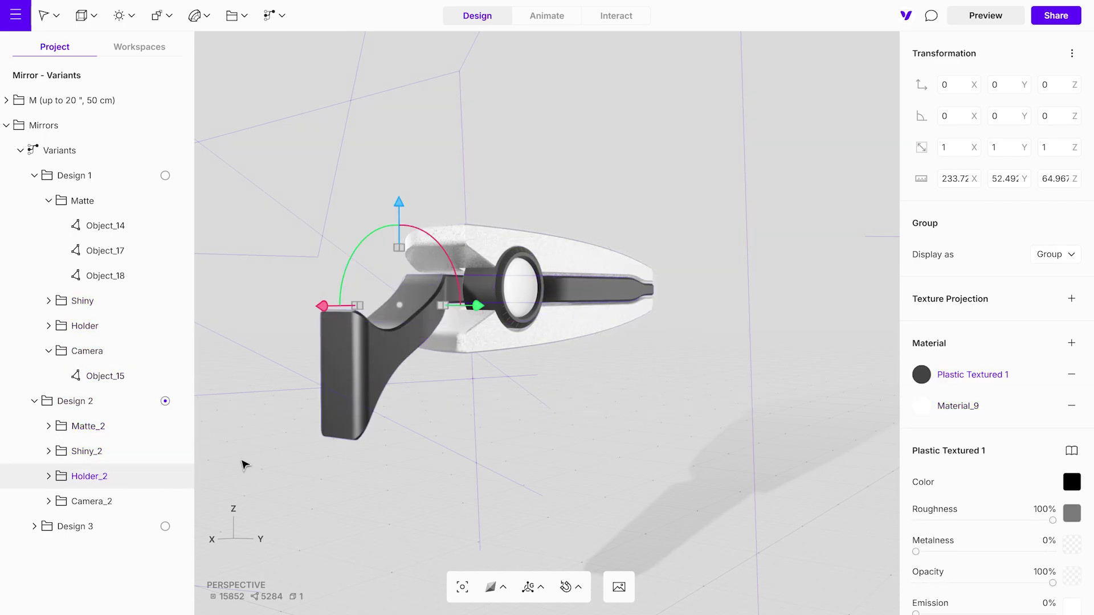
pyautogui.moveTo(242, 464); pyautogui.dragTo(391, 451)
# Step: Add a planar texture projection to Design 2's Camera_2 part
pyautogui.click(120, 511)
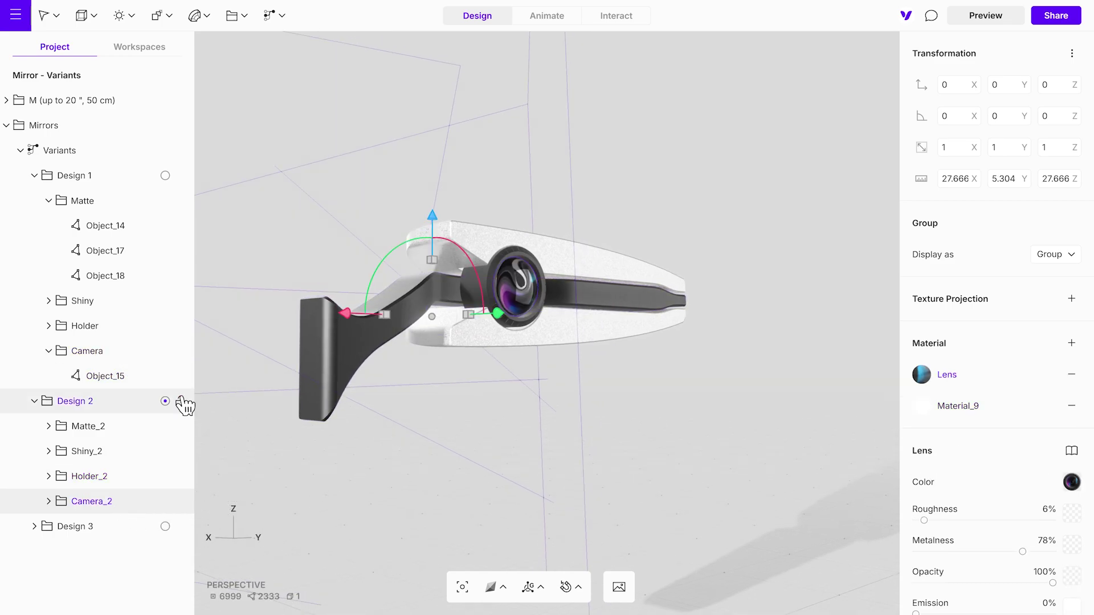
pyautogui.click(1072, 300)
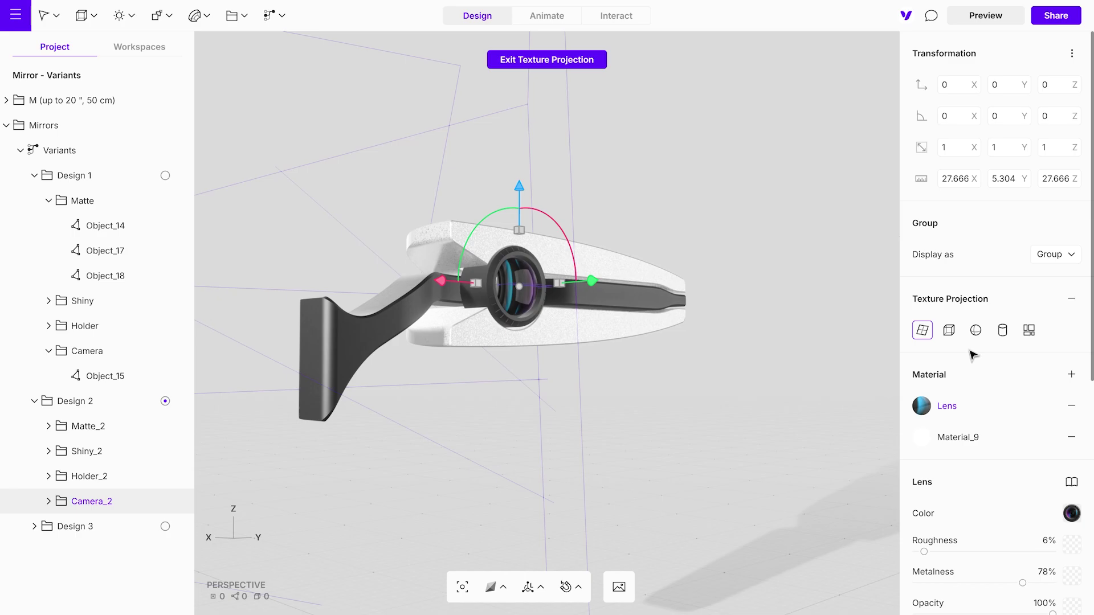
pyautogui.click(923, 332)
pyautogui.press('Escape')
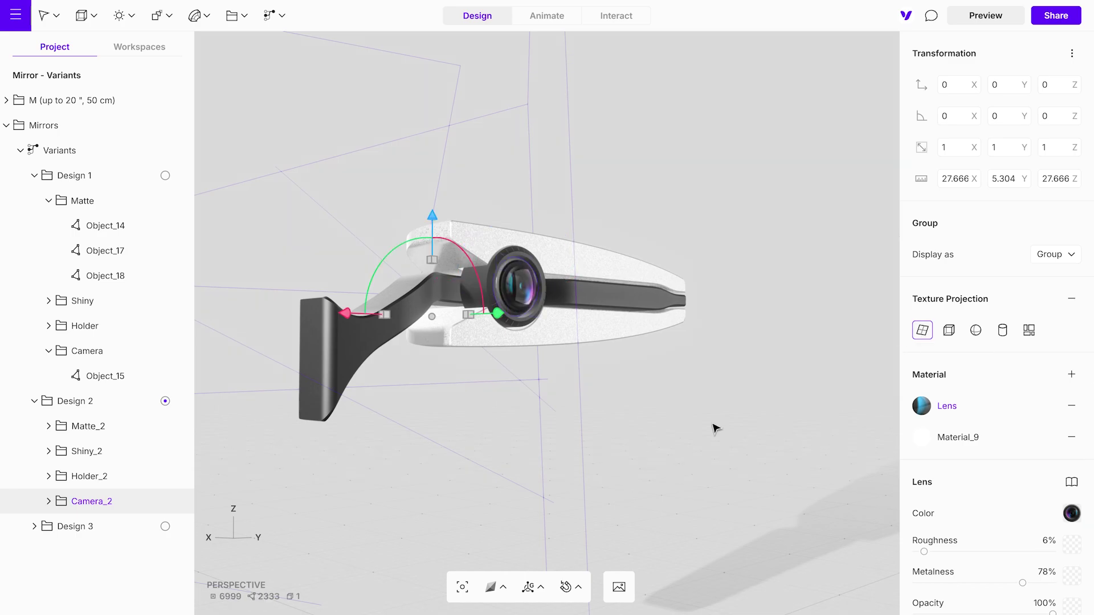
pyautogui.moveTo(717, 428); pyautogui.dragTo(766, 372)
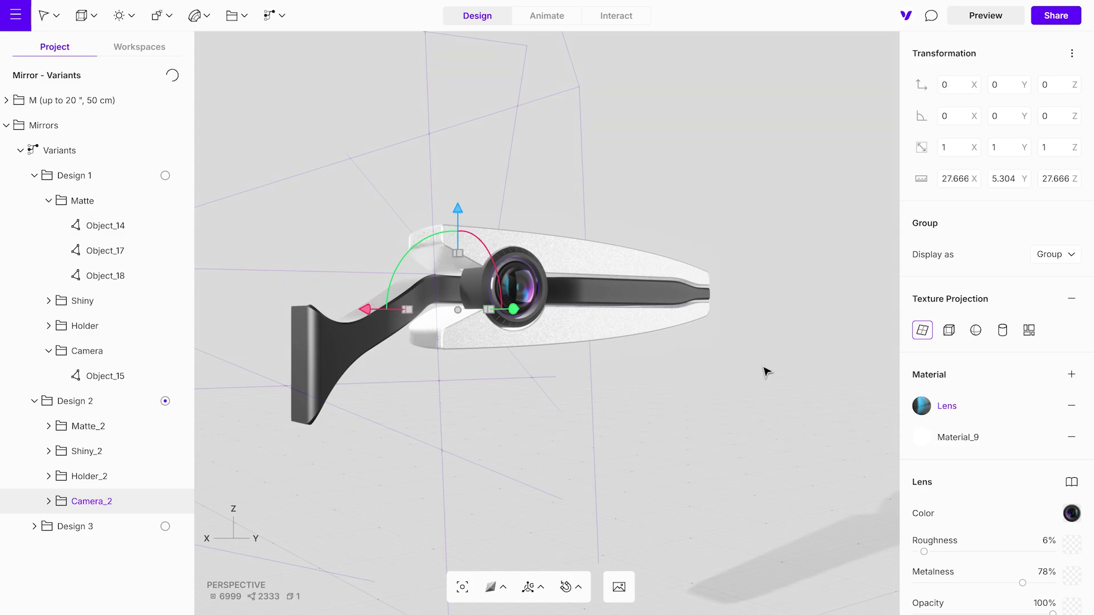
pyautogui.moveTo(766, 372)
pyautogui.mouseDown()
pyautogui.moveTo(819, 369)
pyautogui.moveTo(303, 412)
pyautogui.moveTo(486, 450)
pyautogui.moveTo(767, 372)
pyautogui.mouseUp()
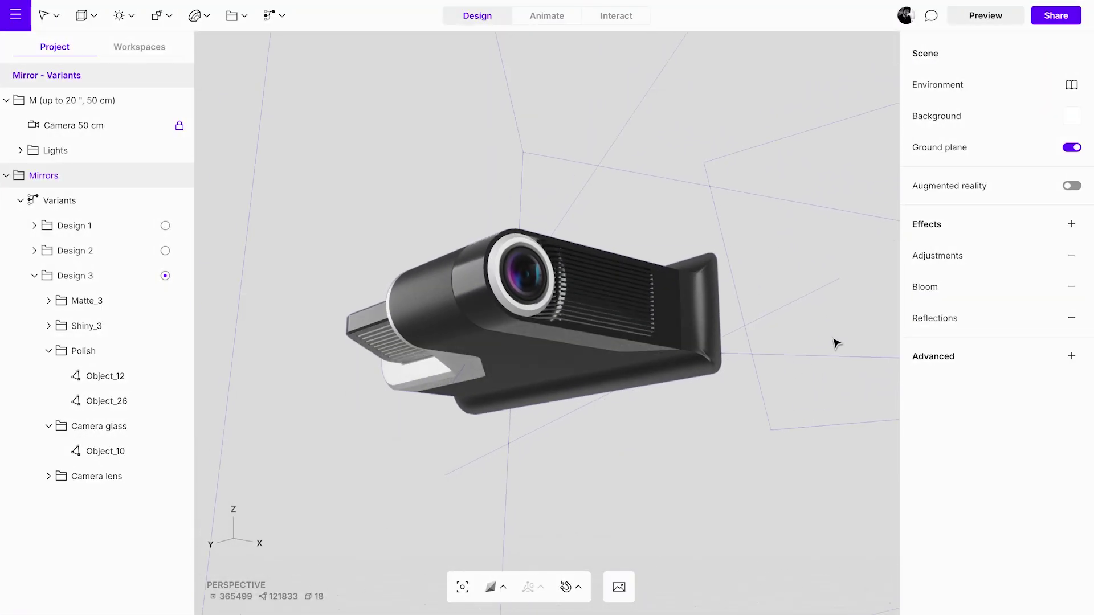
# Step: Make Design 1 active, view it through the 50 cm camera, and add a Floating UI card
pyautogui.click(165, 251)
pyautogui.moveTo(570, 230); pyautogui.dragTo(273, 343)
pyautogui.click(165, 226)
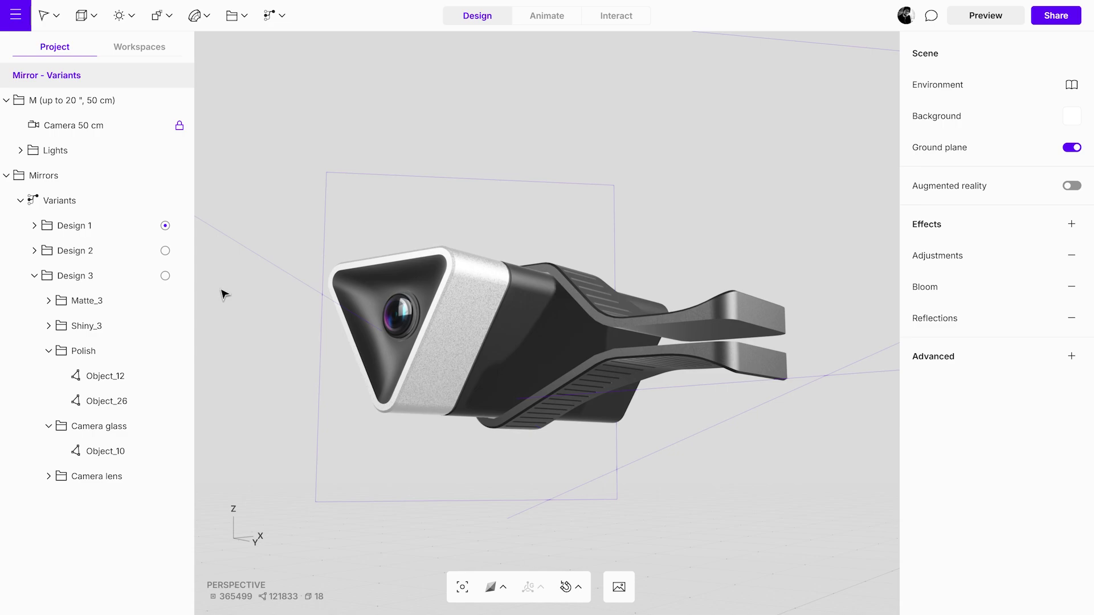
pyautogui.click(152, 125)
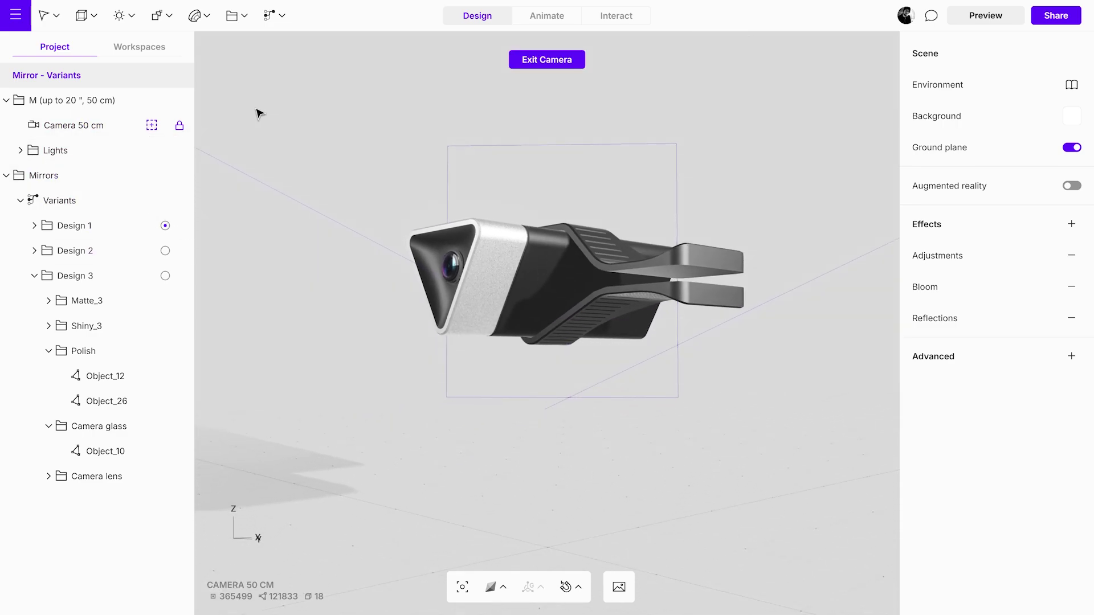
pyautogui.click(279, 17)
pyautogui.click(292, 79)
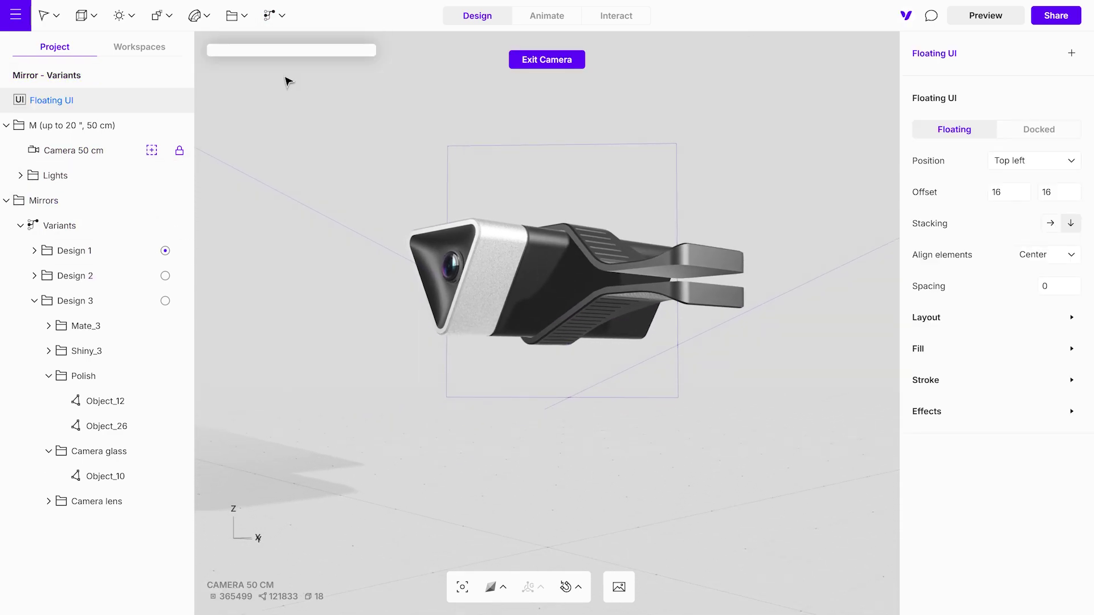
# Step: Add a text element to the floating card reading 'Select design:'
pyautogui.click(1072, 54)
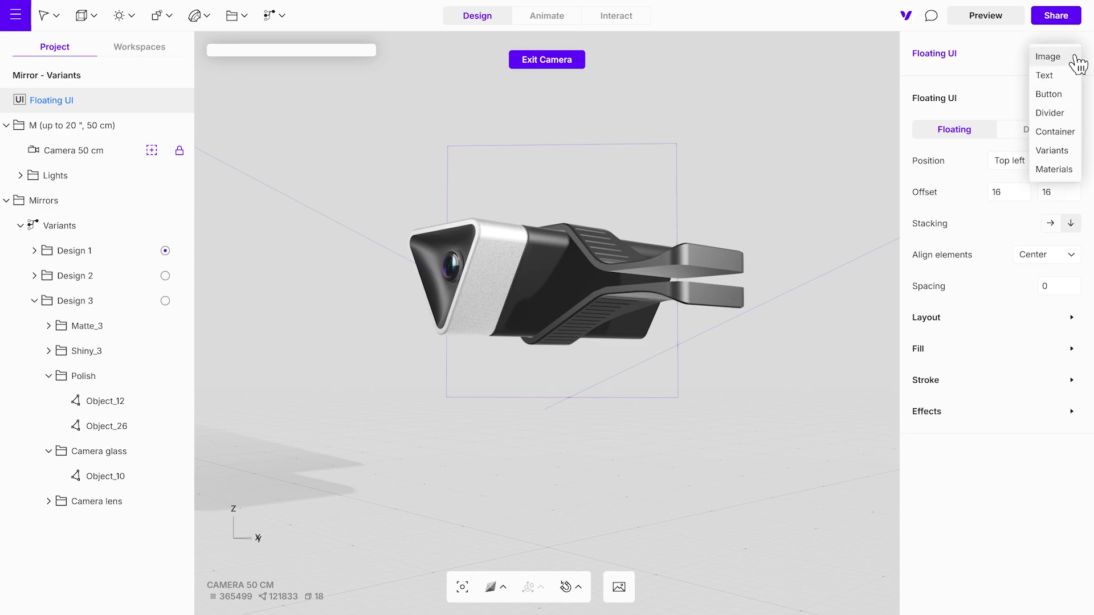
pyautogui.click(1047, 76)
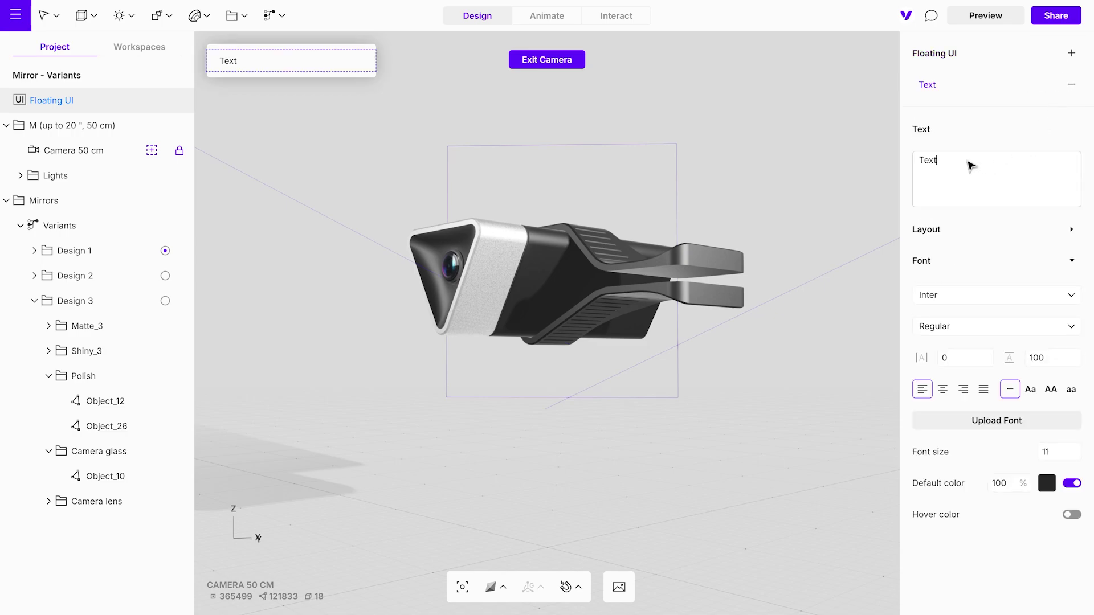
pyautogui.hotkey('ctrl', 'a')
pyautogui.press('BackSpace')
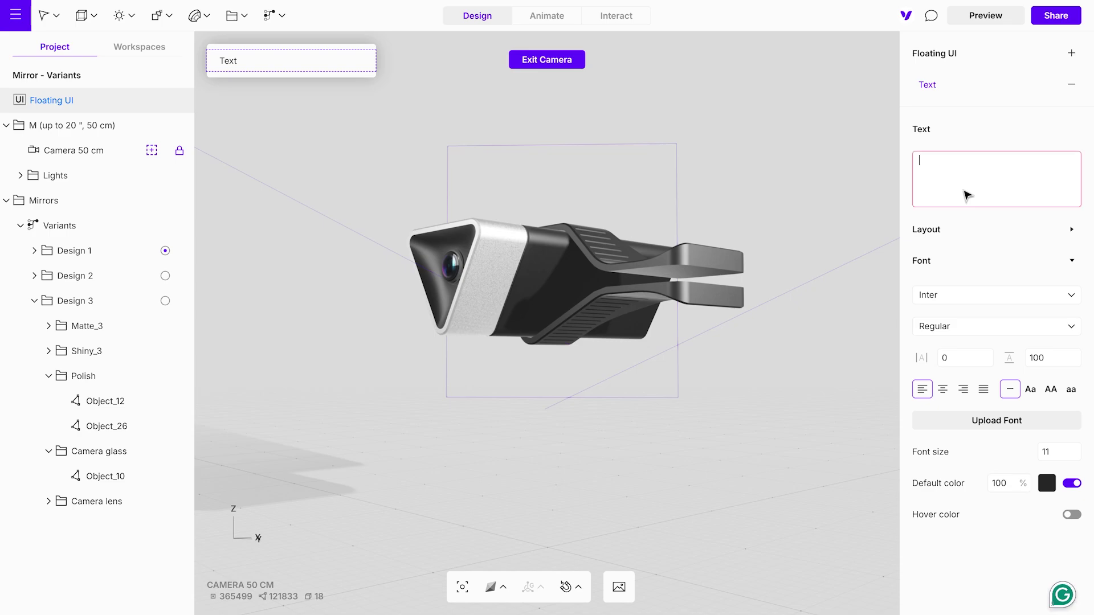
pyautogui.write('Select design')
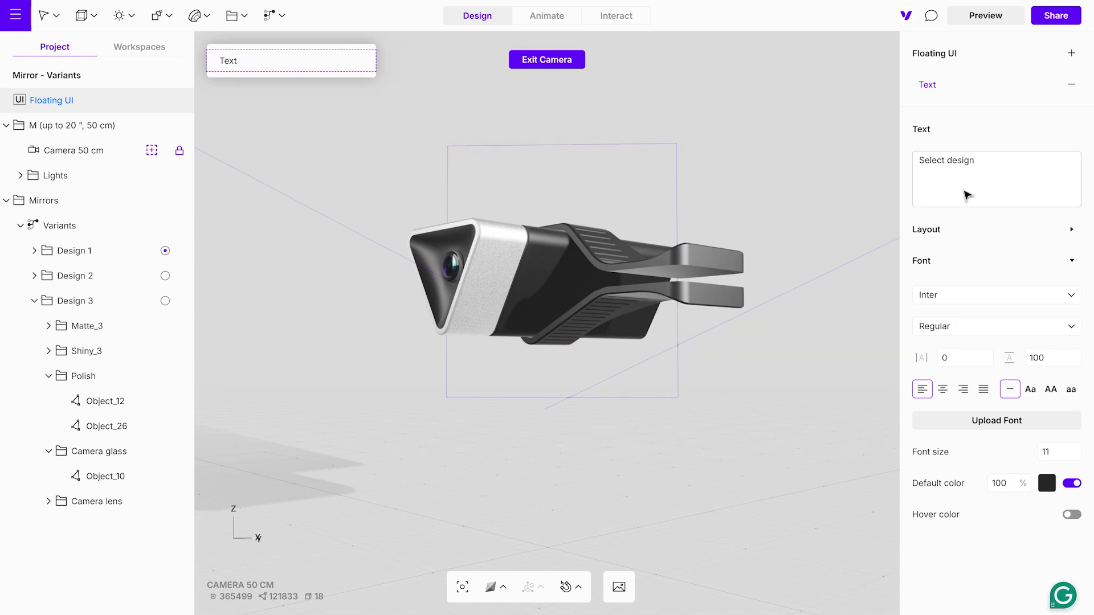
pyautogui.write(':')
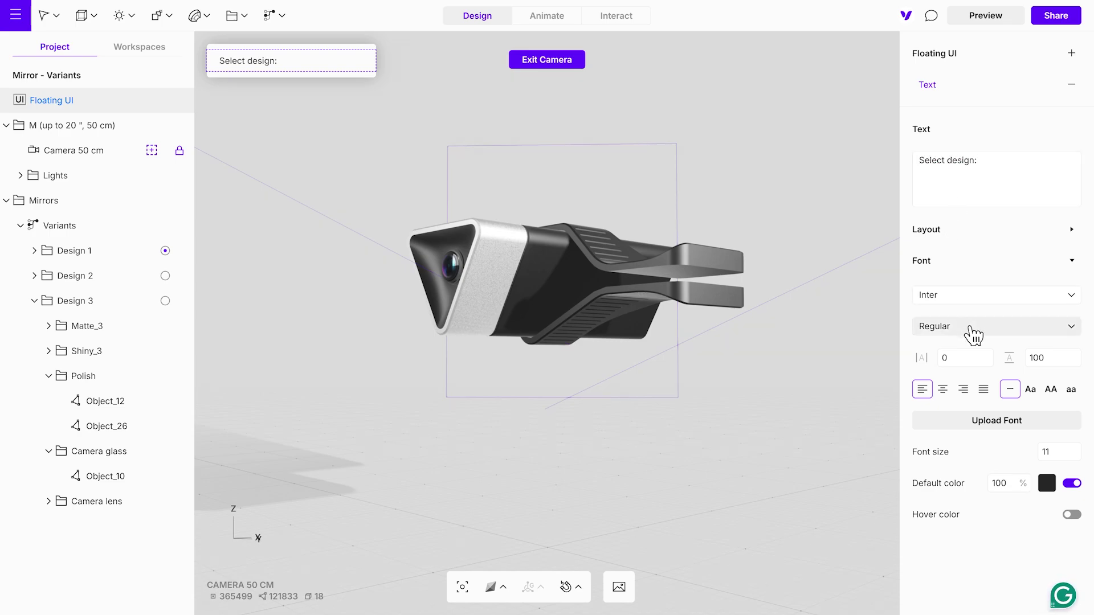
# Step: Set the label's font weight to 600 and font size to 12
pyautogui.click(974, 336)
pyautogui.click(942, 207)
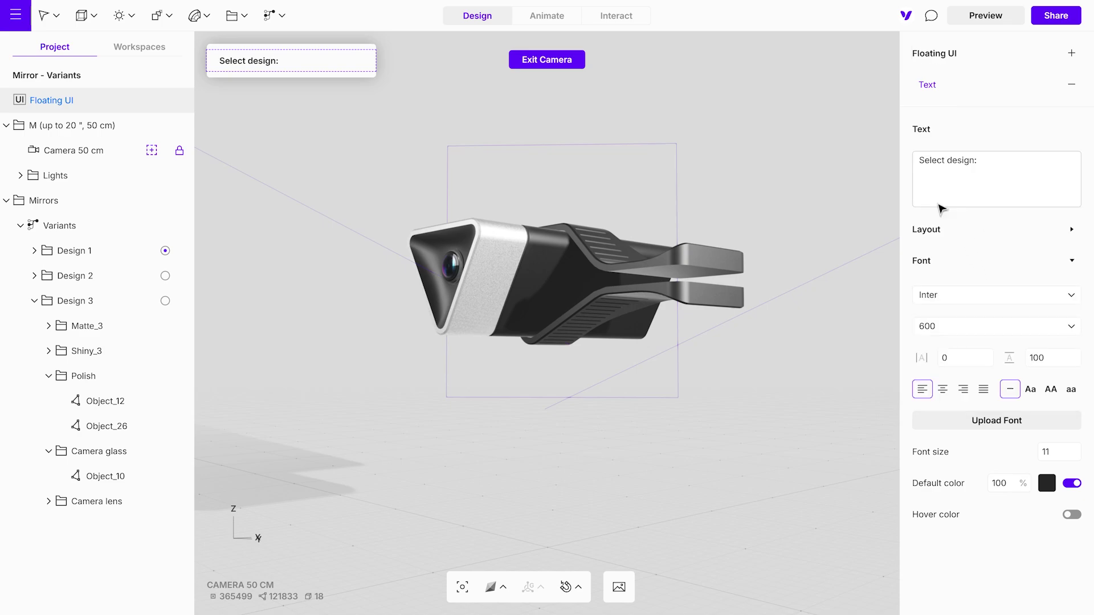
pyautogui.click(1046, 451)
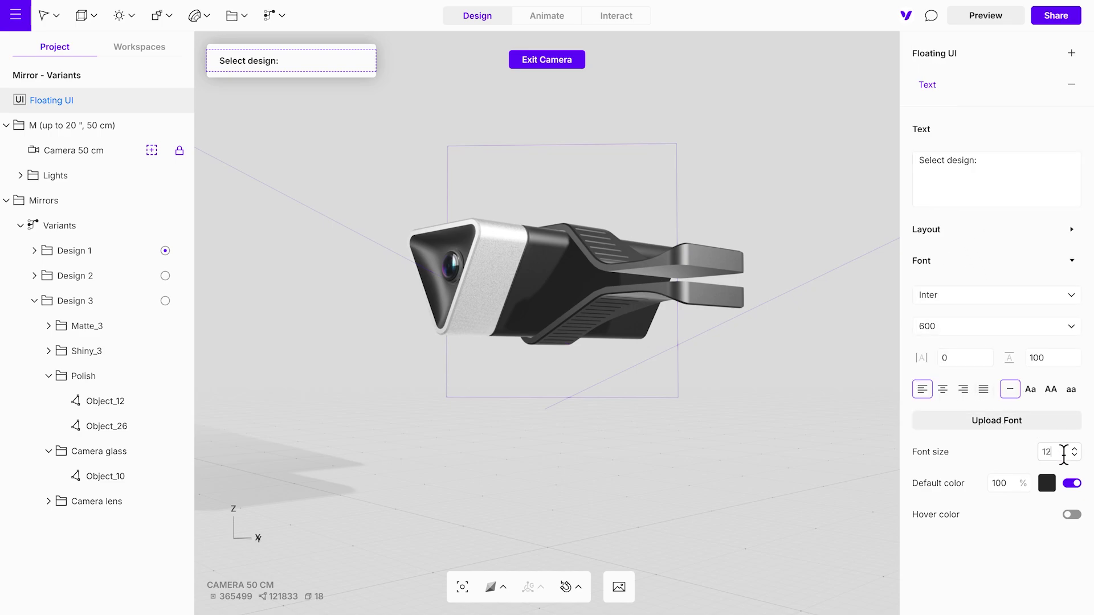
pyautogui.write('12')
pyautogui.press('Return')
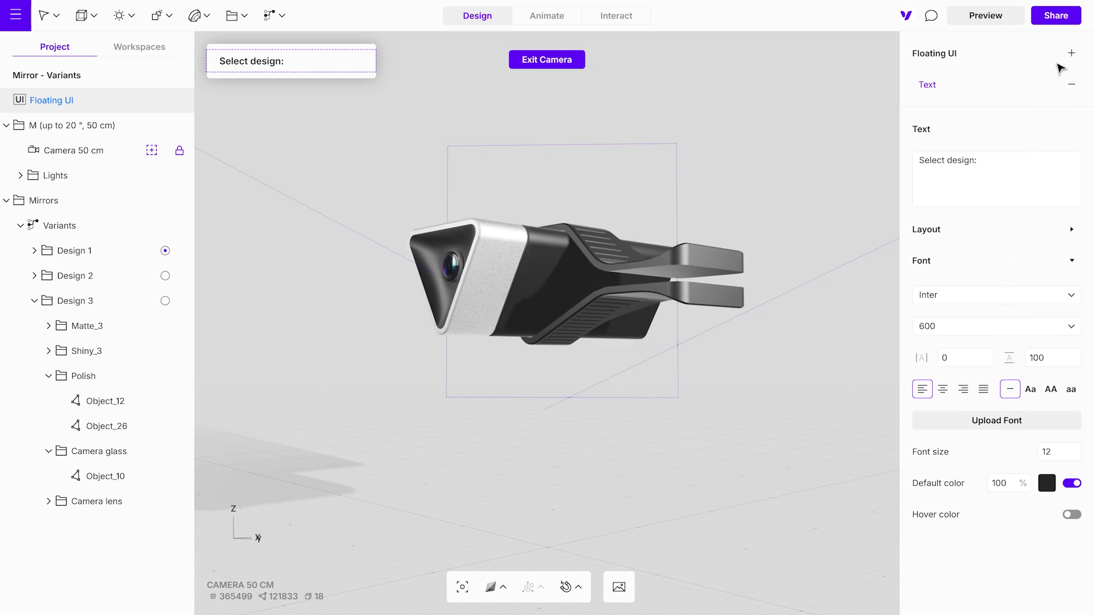
pyautogui.click(1072, 53)
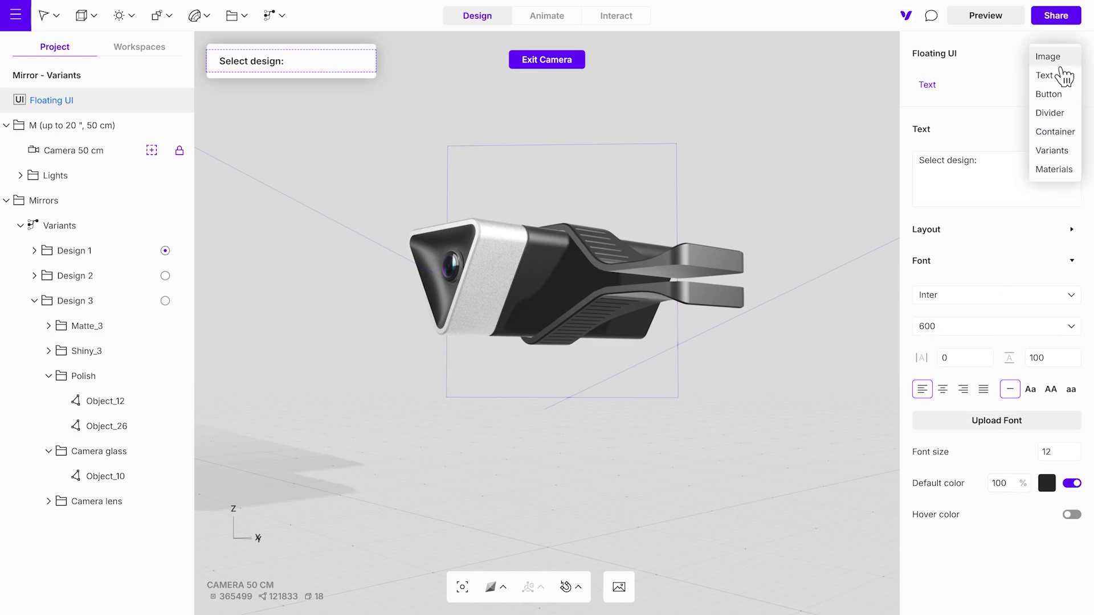
# Step: Add a Variants dropdown sourced from the Variants group, then enter preview mode
pyautogui.click(1052, 151)
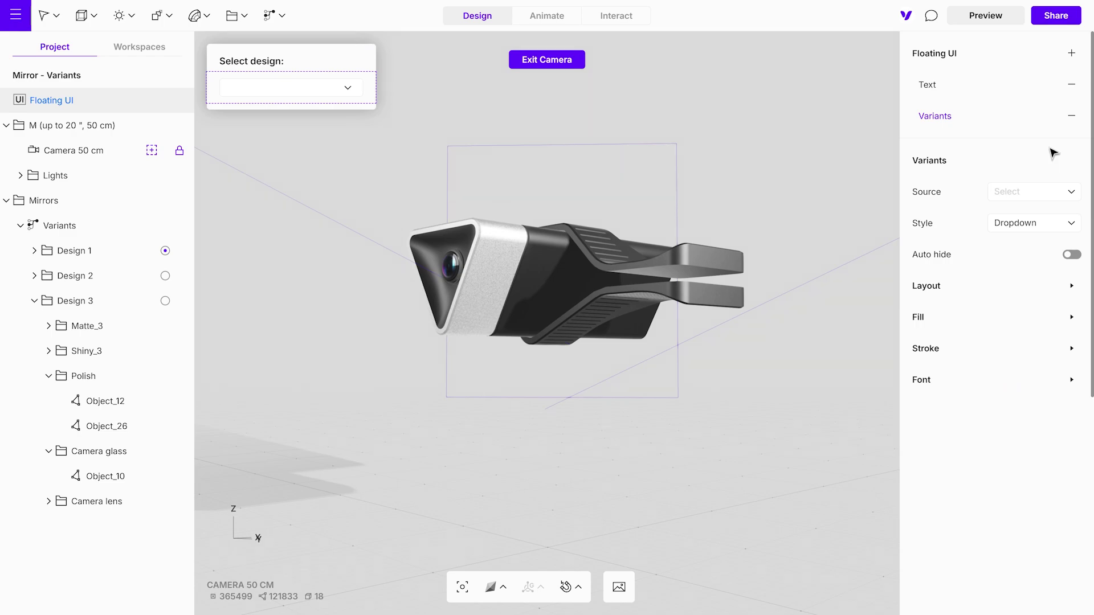
pyautogui.click(1050, 194)
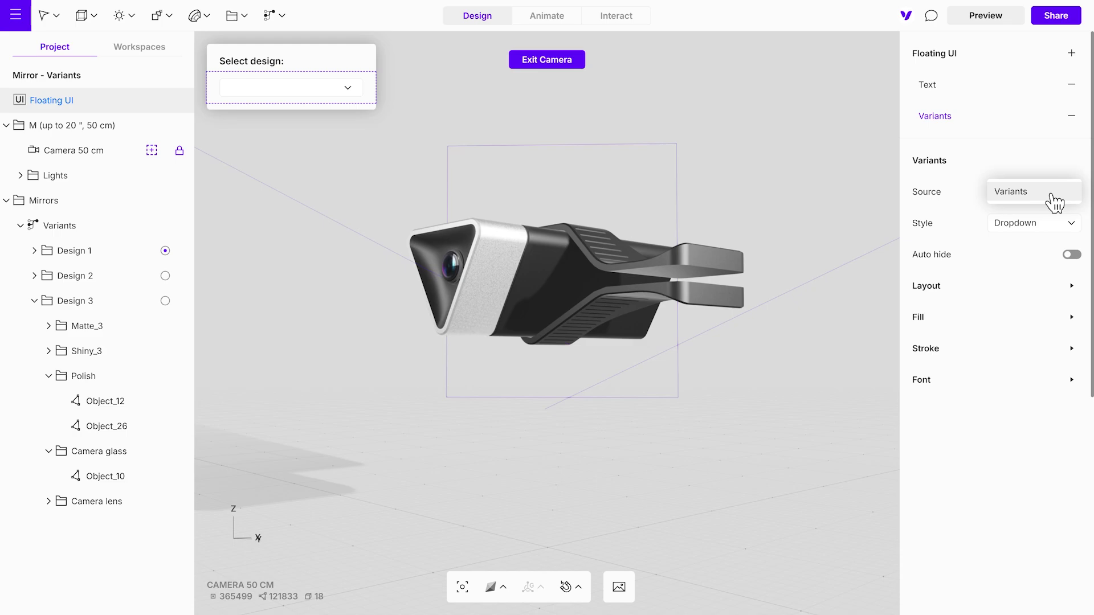
pyautogui.click(1054, 194)
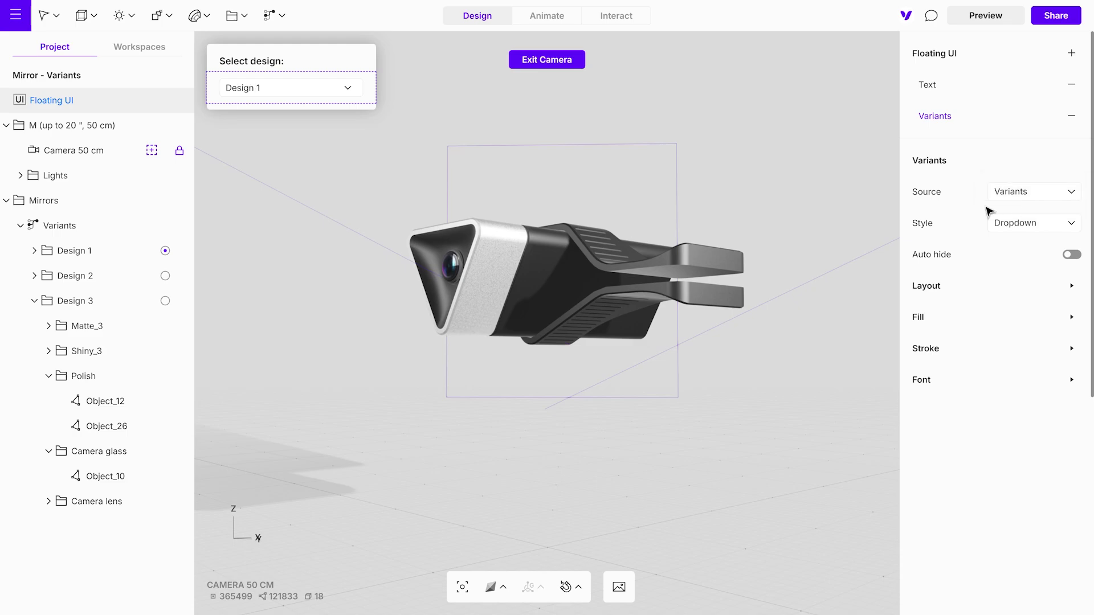
pyautogui.click(821, 139)
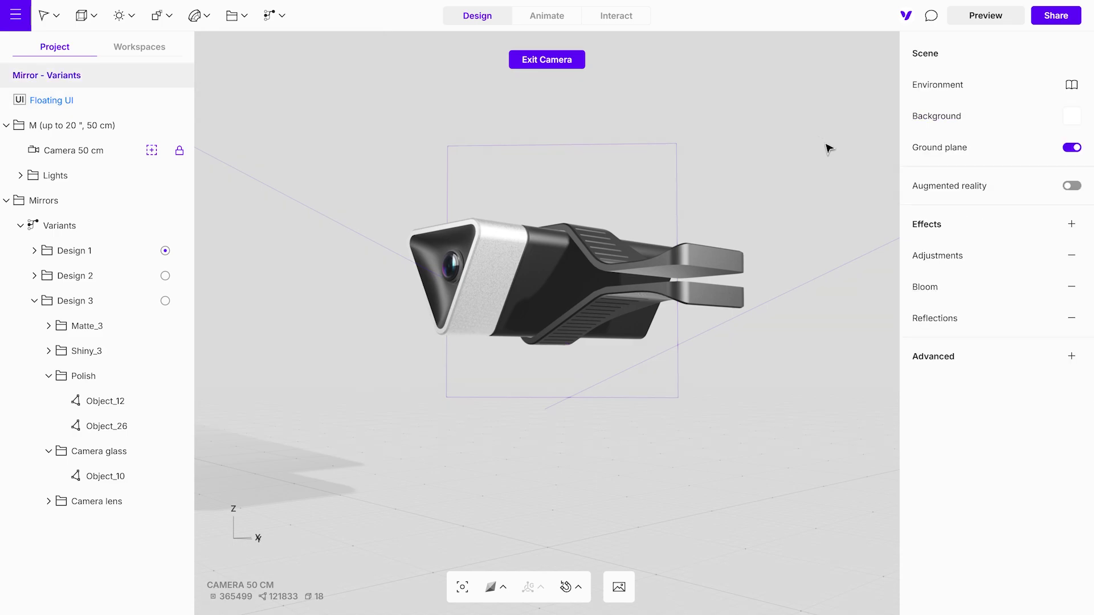
pyautogui.click(989, 21)
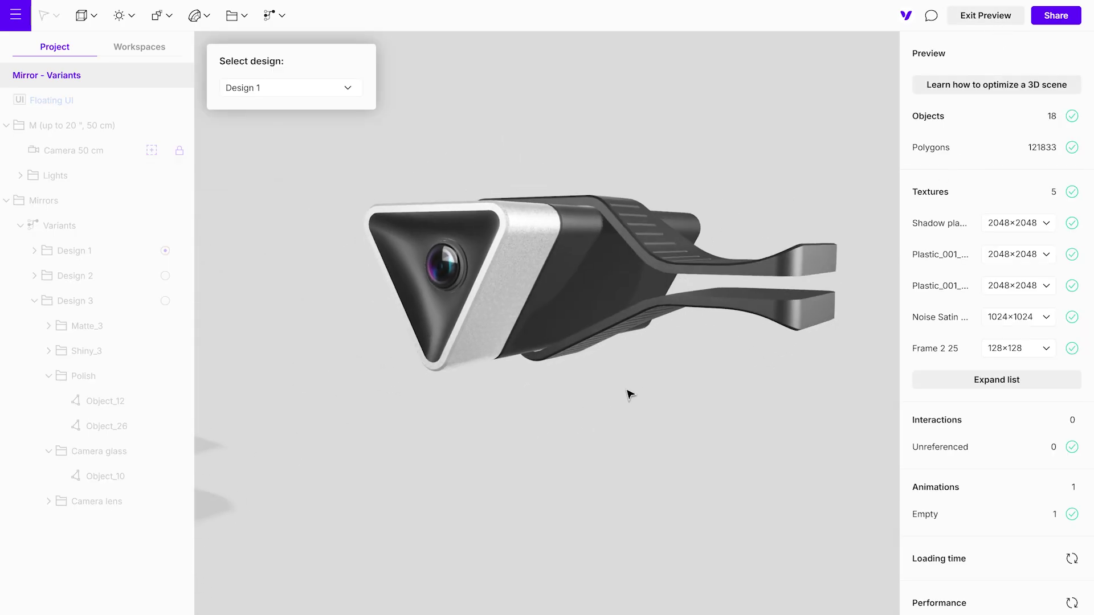
# Step: In preview, use the Select design dropdown to show Design 2, then Design 3
pyautogui.click(327, 89)
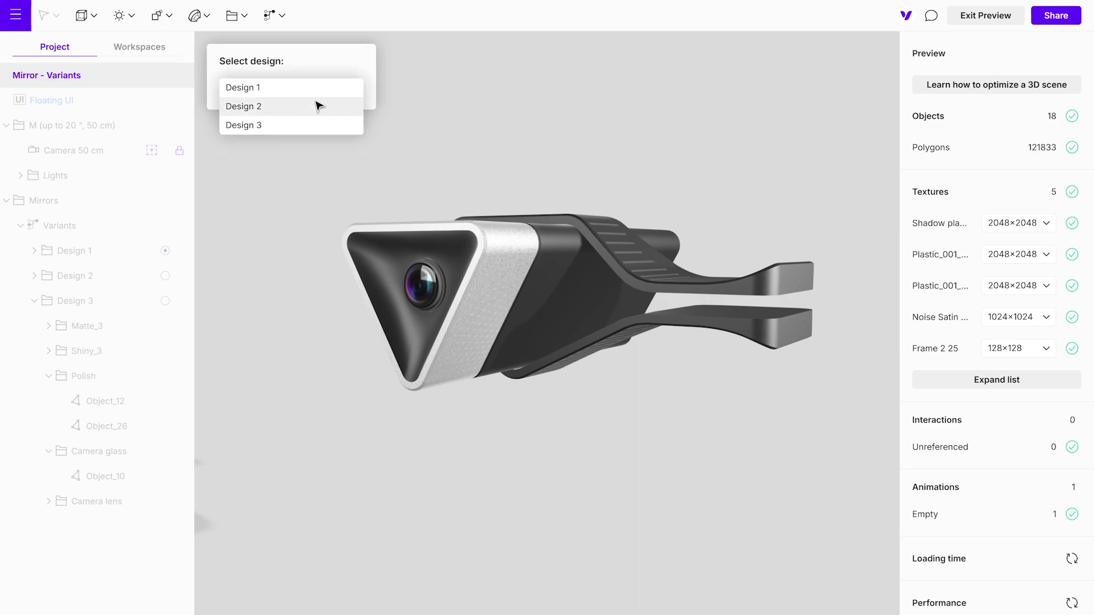
pyautogui.click(316, 105)
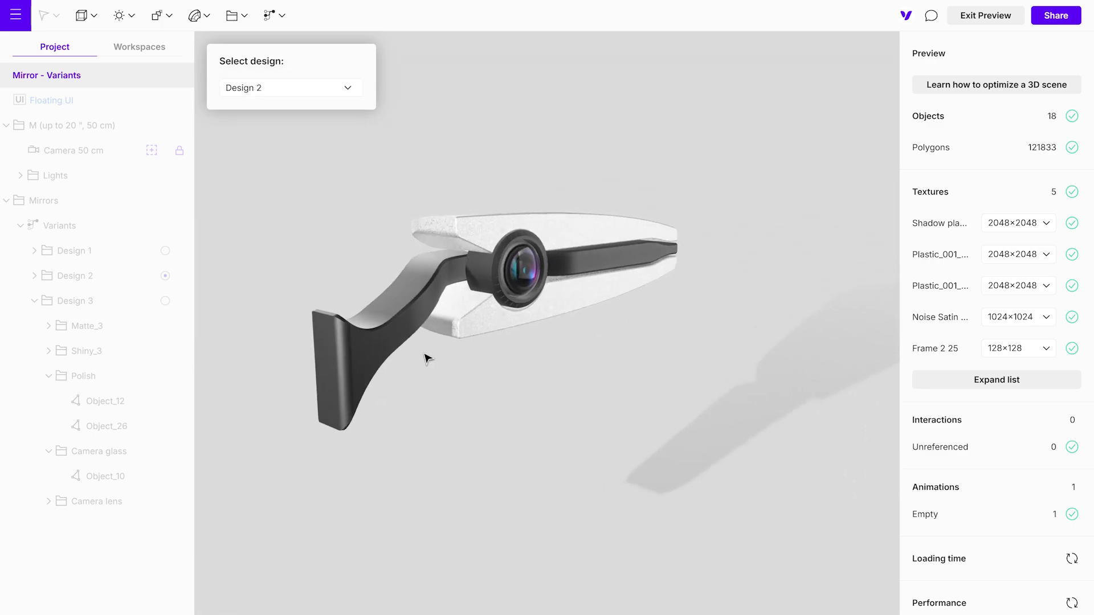
pyautogui.click(336, 92)
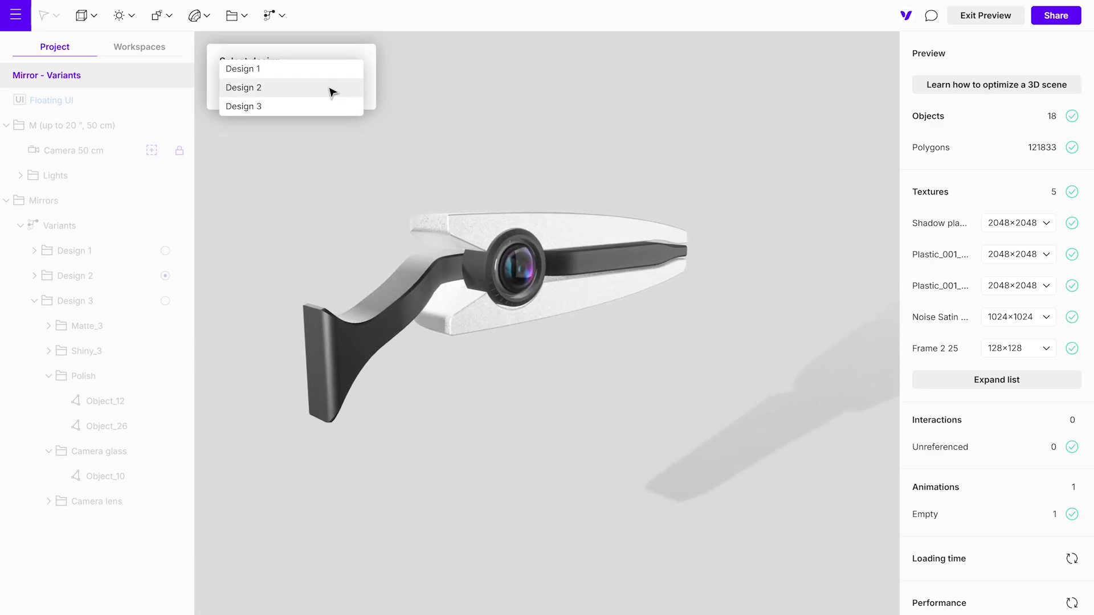
pyautogui.click(306, 106)
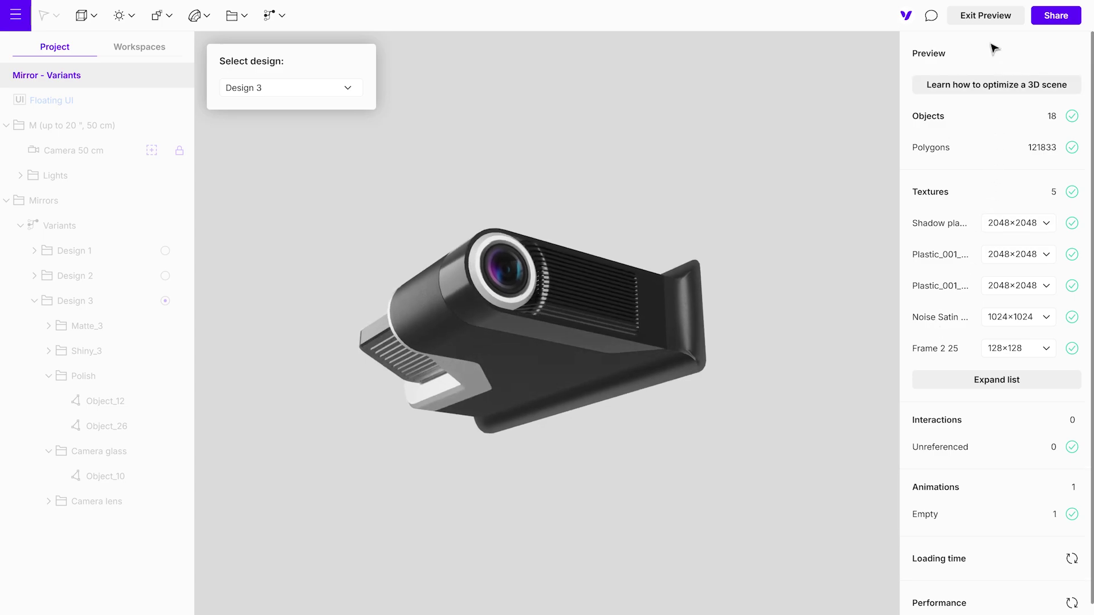
# Step: Anchor the Floating UI card at bottom centre, offset 85 up, with width 310
pyautogui.click(1002, 23)
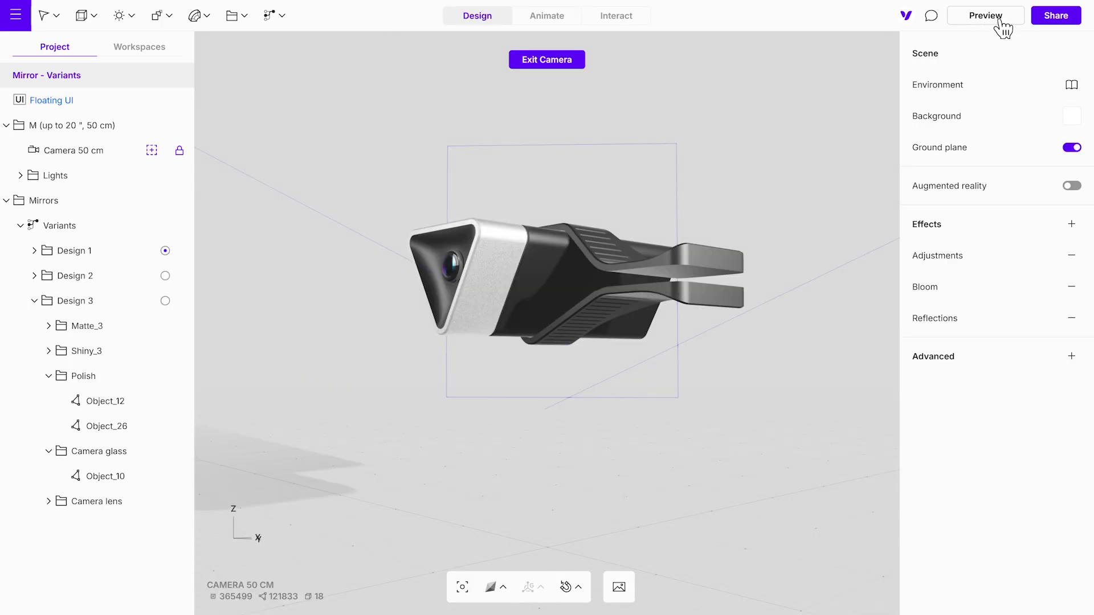
pyautogui.click(140, 103)
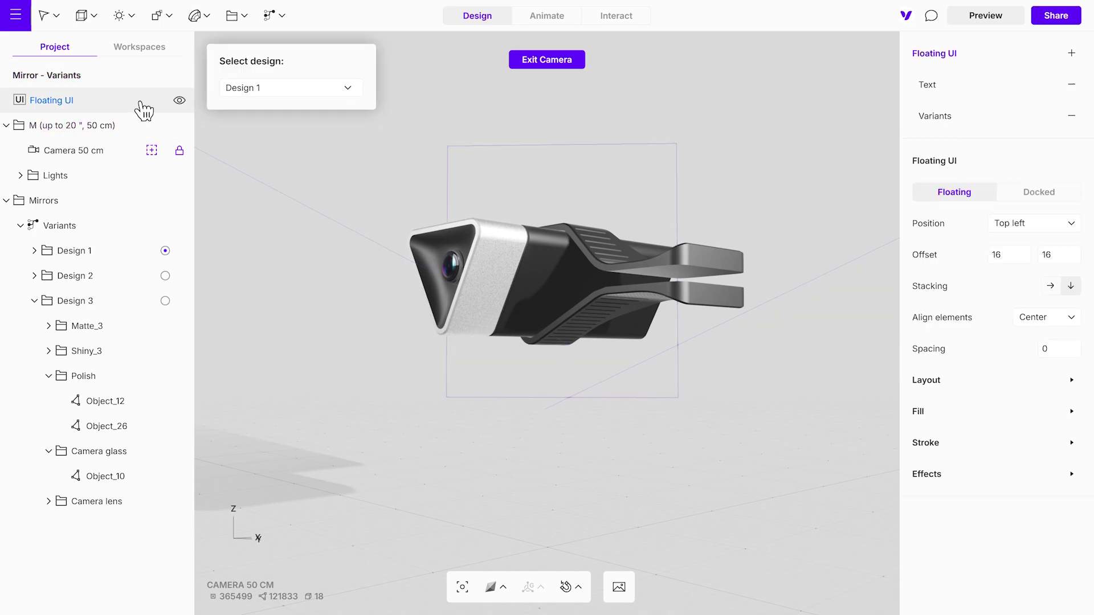
pyautogui.click(1017, 226)
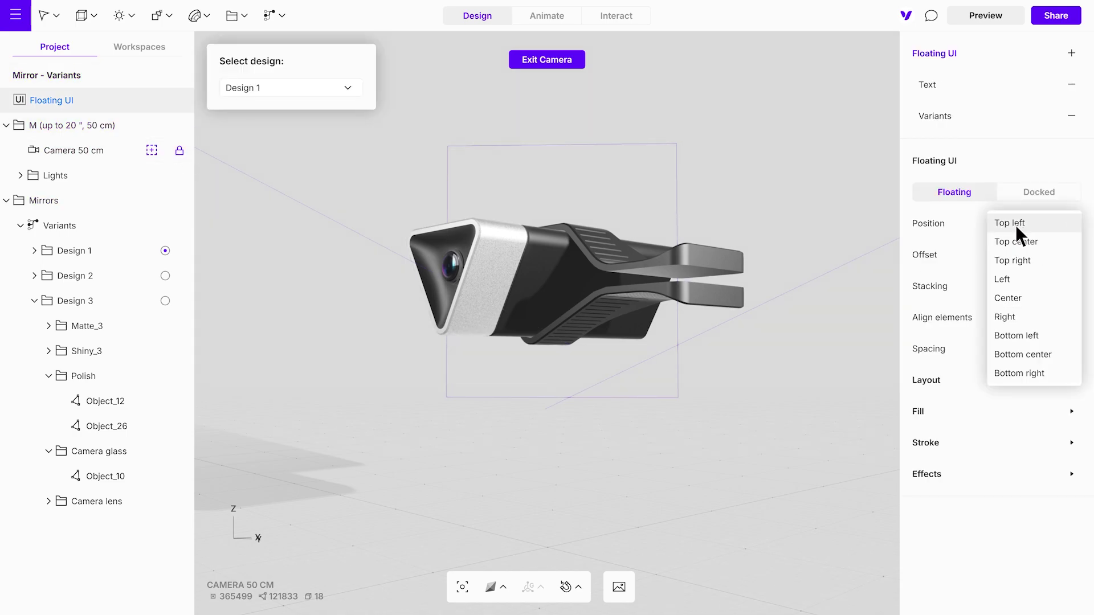
pyautogui.click(1016, 354)
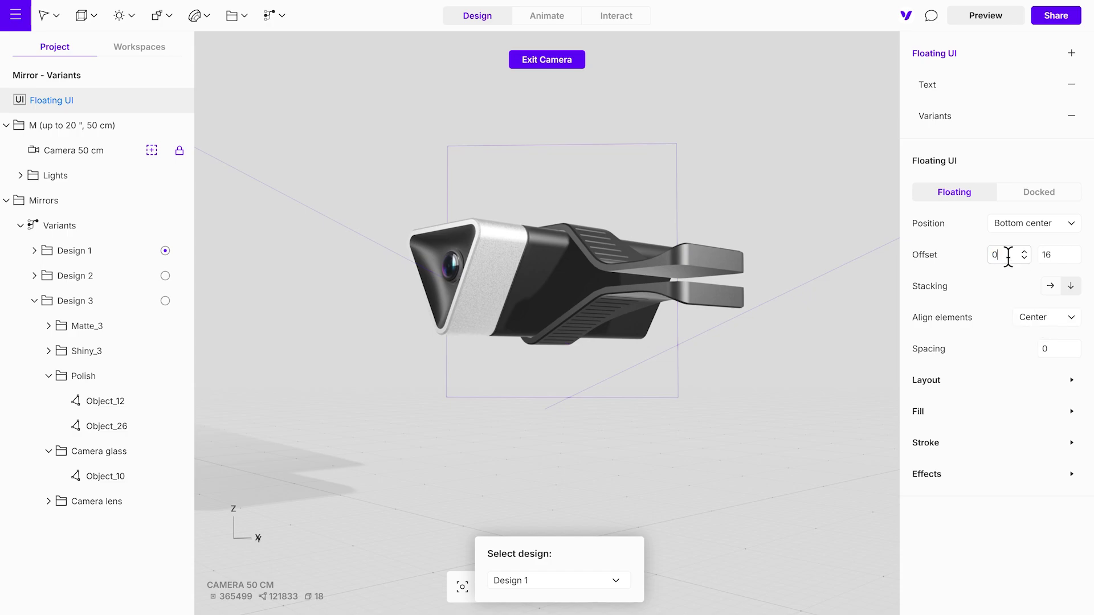
pyautogui.moveTo(1075, 255); pyautogui.dragTo(1066, 276)
pyautogui.click(1043, 384)
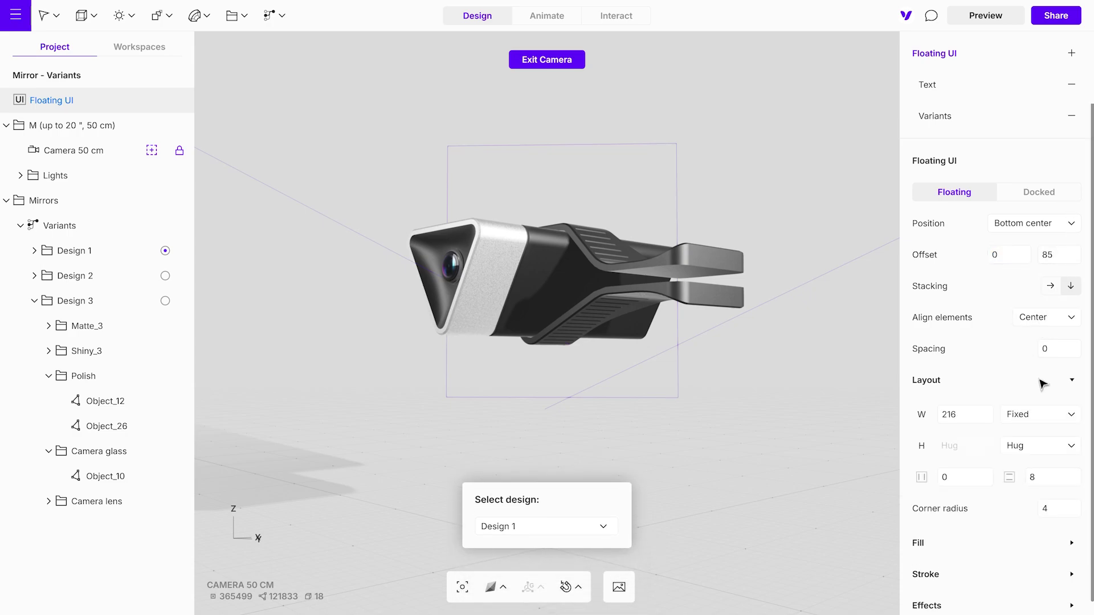
pyautogui.click(968, 412)
pyautogui.write('310')
pyautogui.press('Return')
# Step: Turn off the card's default fill colour and shadow, and enable a 30 px background blur
pyautogui.scroll(-1, 978, 422)
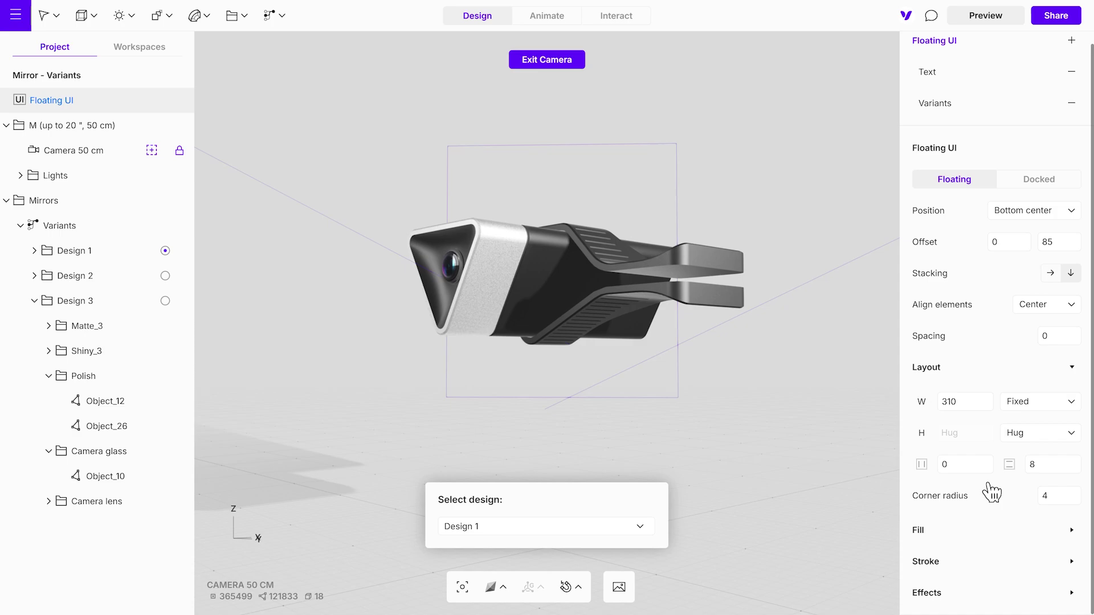
pyautogui.click(974, 530)
pyautogui.scroll(-2, 983, 541)
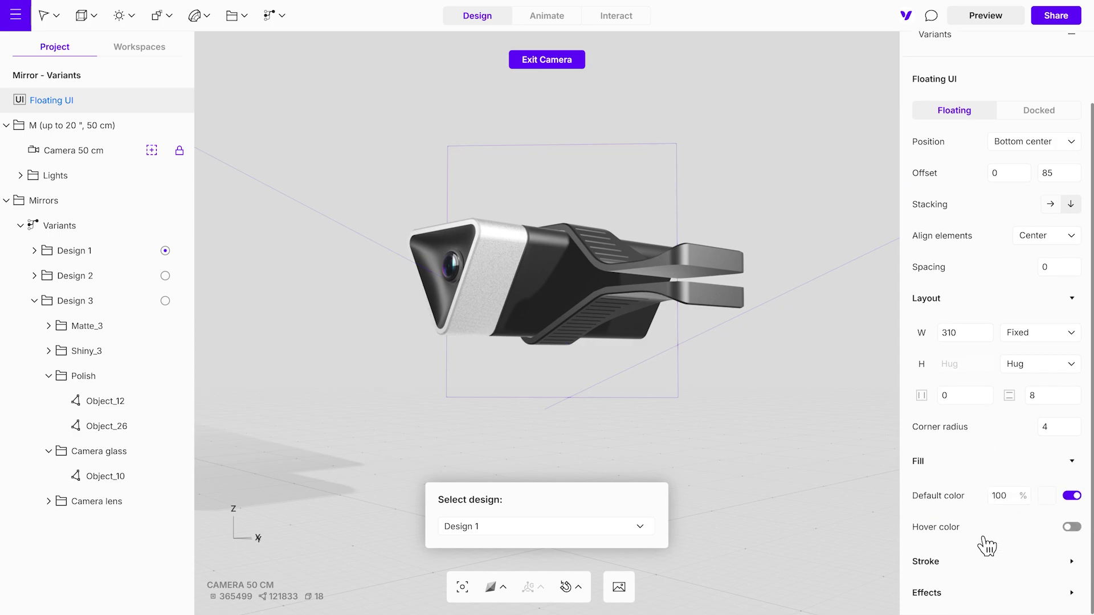
pyautogui.click(1072, 495)
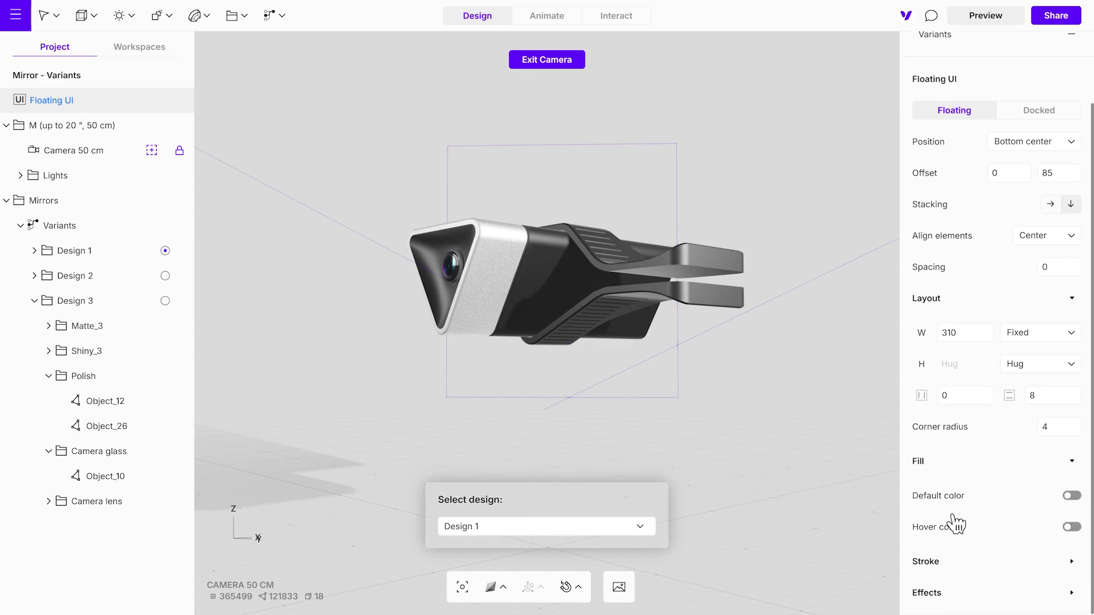
pyautogui.click(989, 593)
pyautogui.scroll(-2, 994, 595)
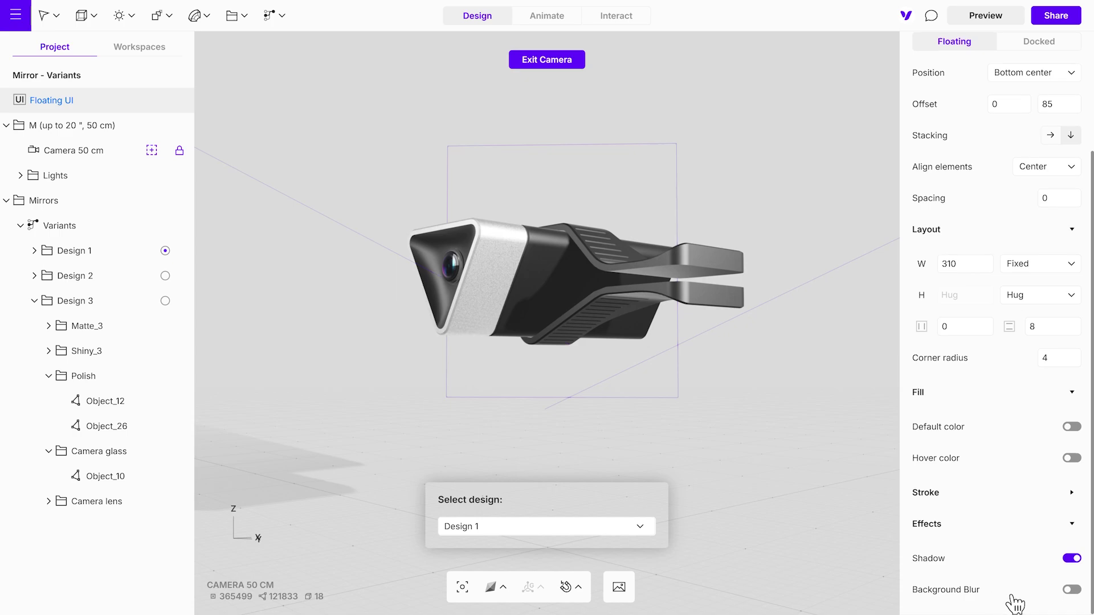
pyautogui.click(1071, 559)
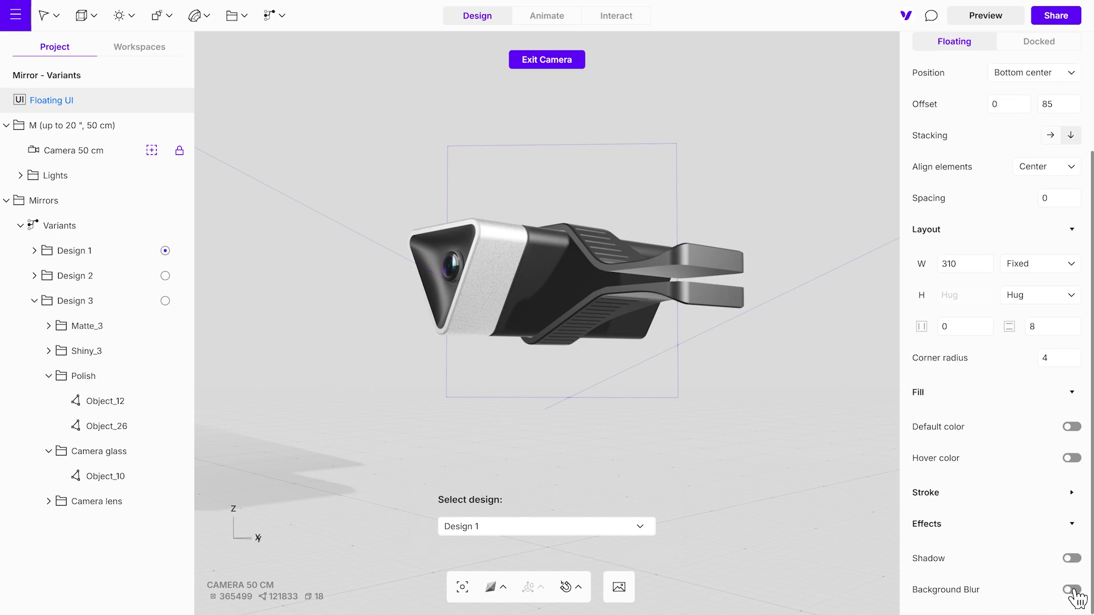
pyautogui.click(1072, 589)
pyautogui.click(986, 21)
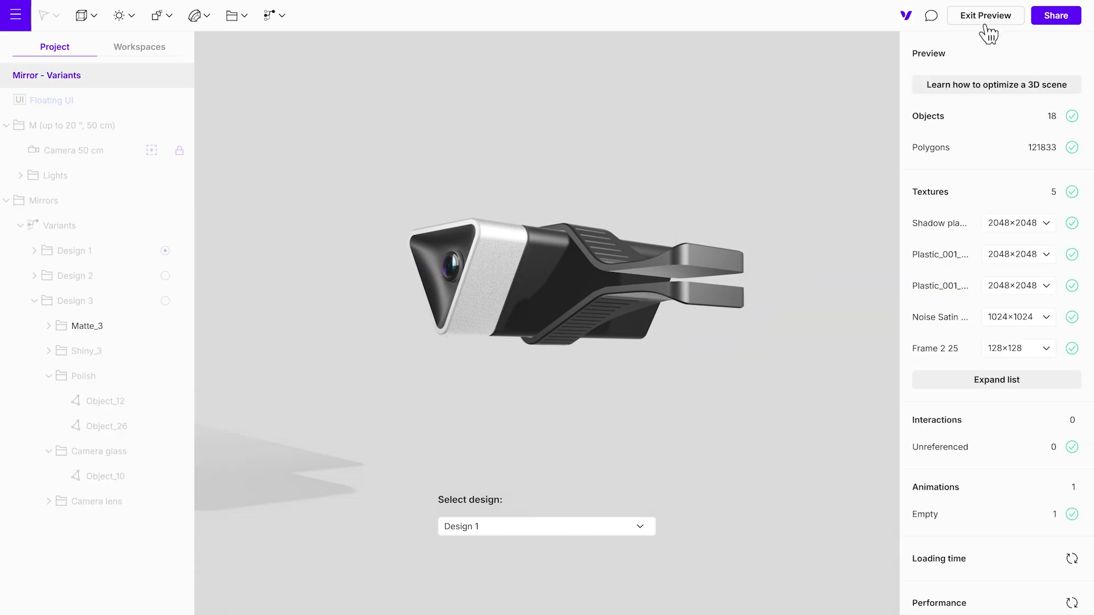
pyautogui.moveTo(535, 398); pyautogui.dragTo(526, 495)
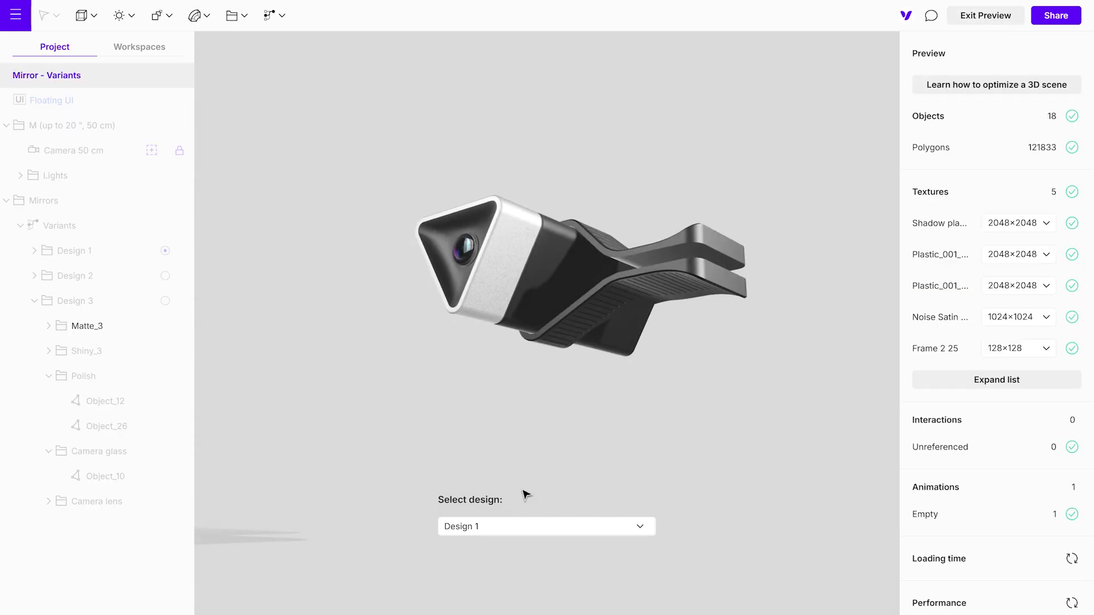
pyautogui.click(536, 525)
pyautogui.click(530, 545)
pyautogui.click(584, 533)
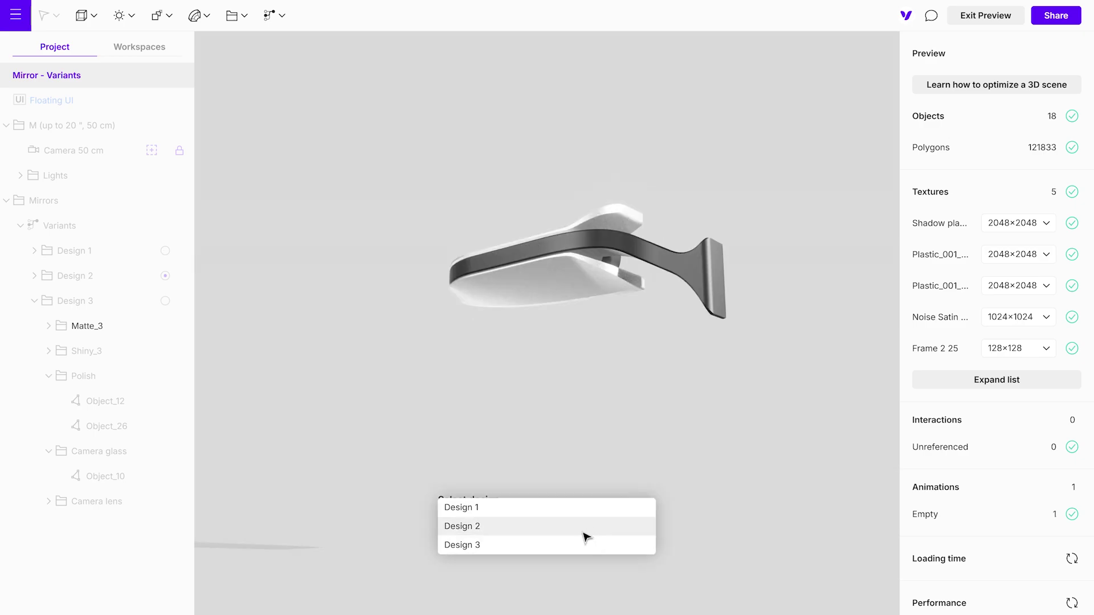
pyautogui.click(576, 545)
pyautogui.moveTo(842, 397); pyautogui.dragTo(825, 457)
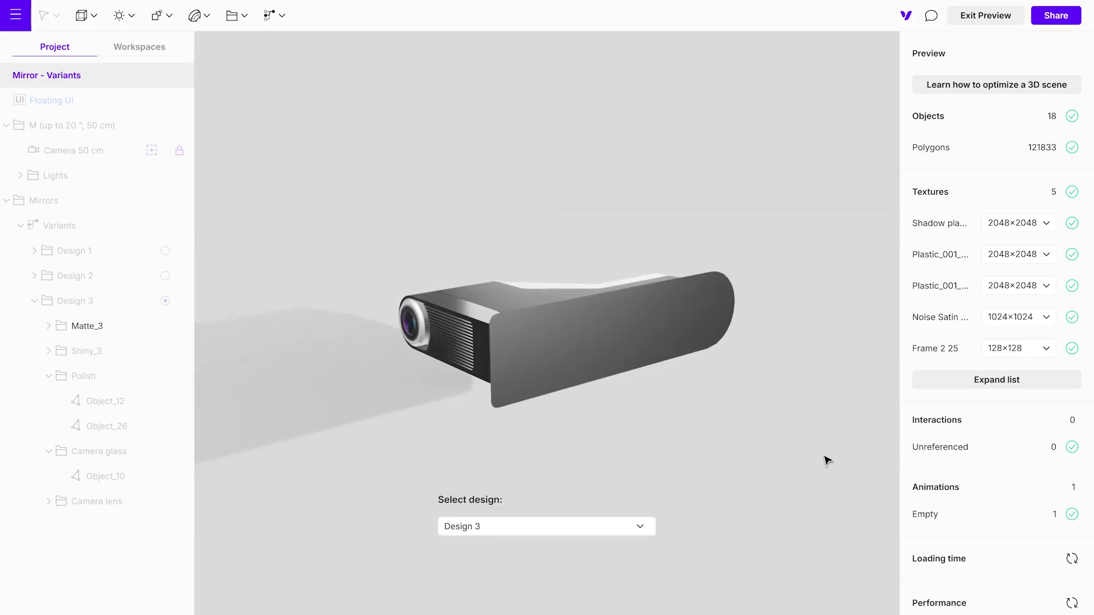
pyautogui.click(985, 16)
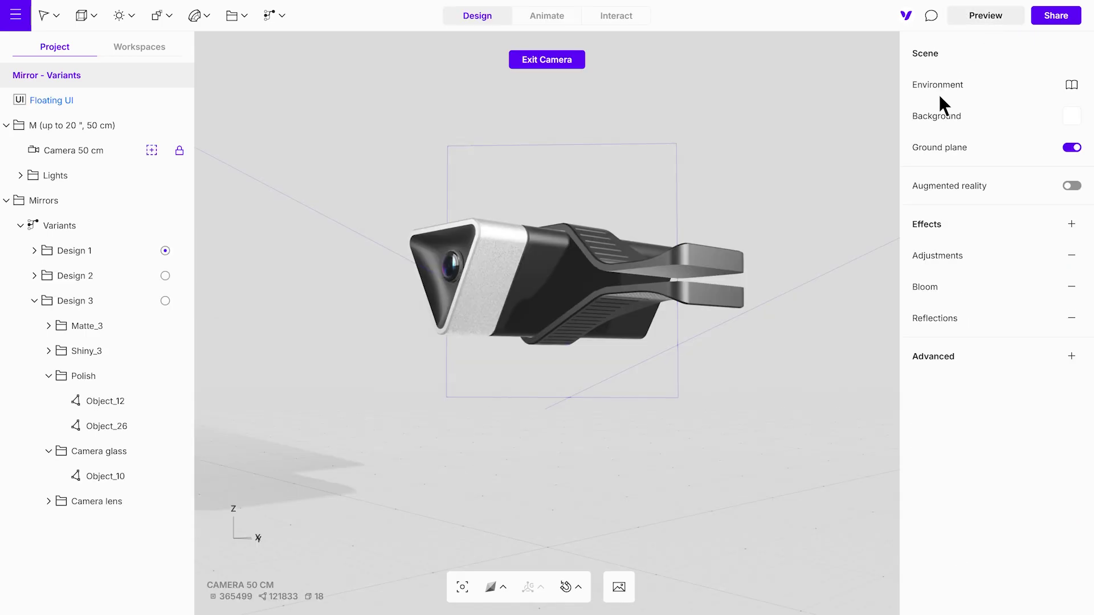
# Step: Duplicate the Floating UI card as Floating UI 1 and anchor it at top centre
pyautogui.click(118, 104)
pyautogui.rightClick(114, 100)
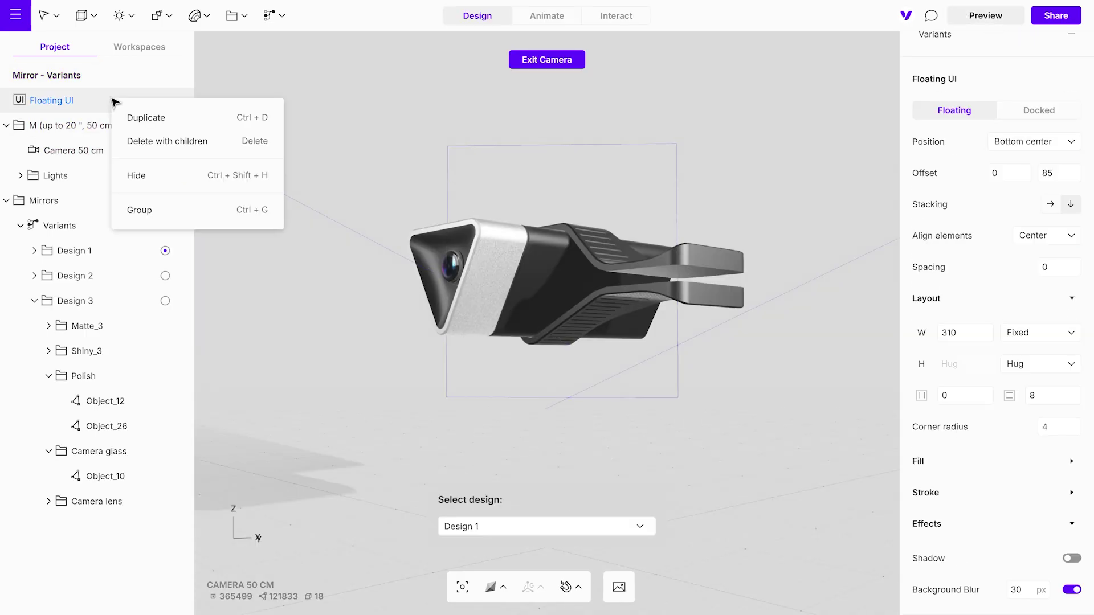
pyautogui.click(145, 118)
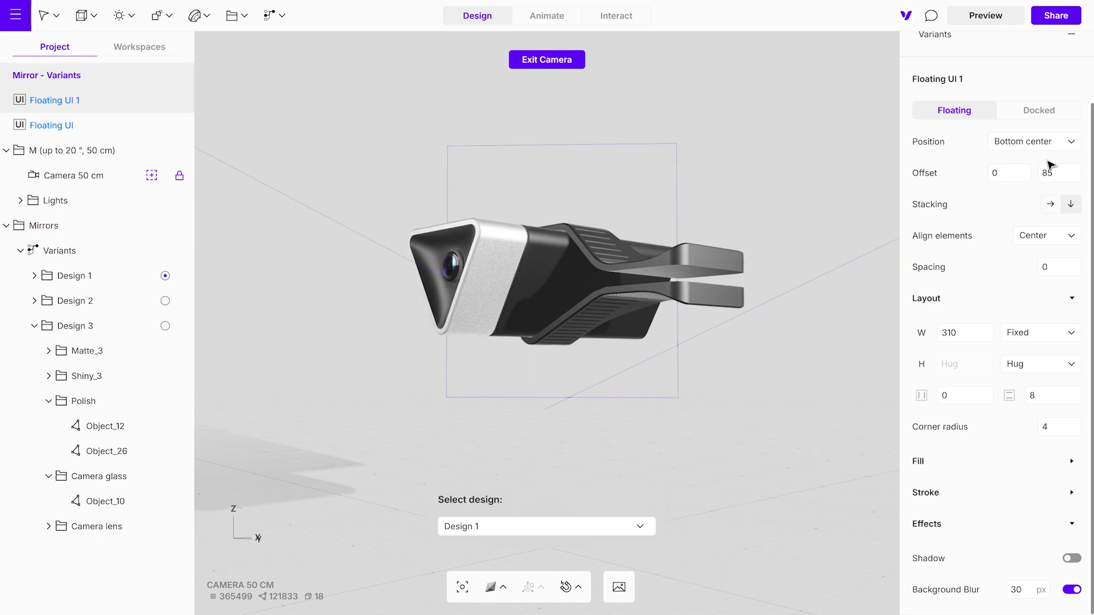
pyautogui.click(1062, 145)
pyautogui.click(1024, 69)
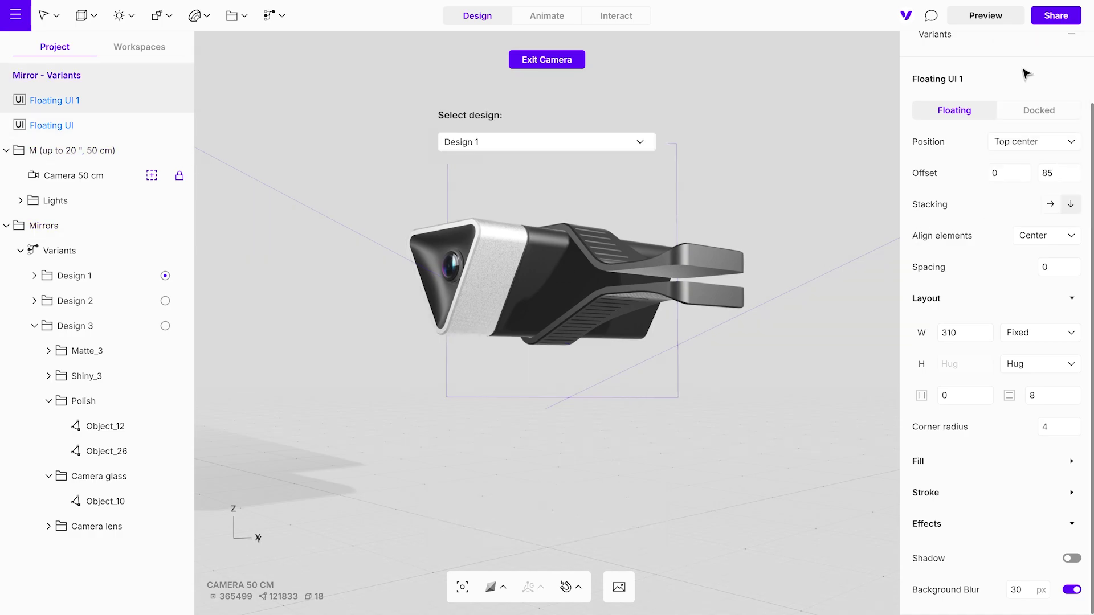
# Step: Replace the copy's Select design label and dropdown with an Image component
pyautogui.scroll(1, 1023, 73)
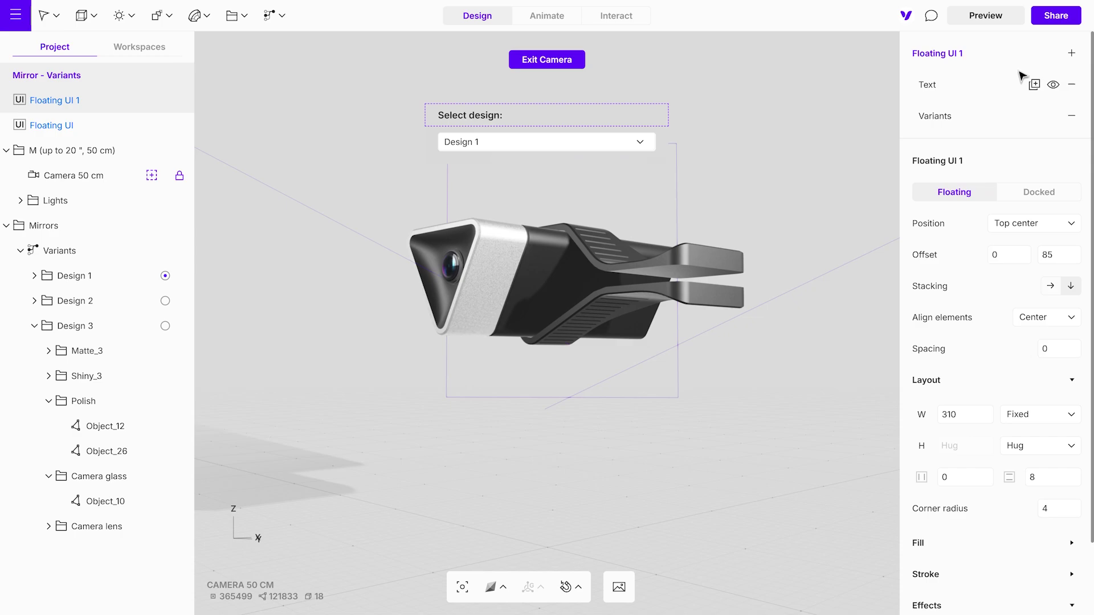
pyautogui.click(1072, 84)
pyautogui.click(1072, 84)
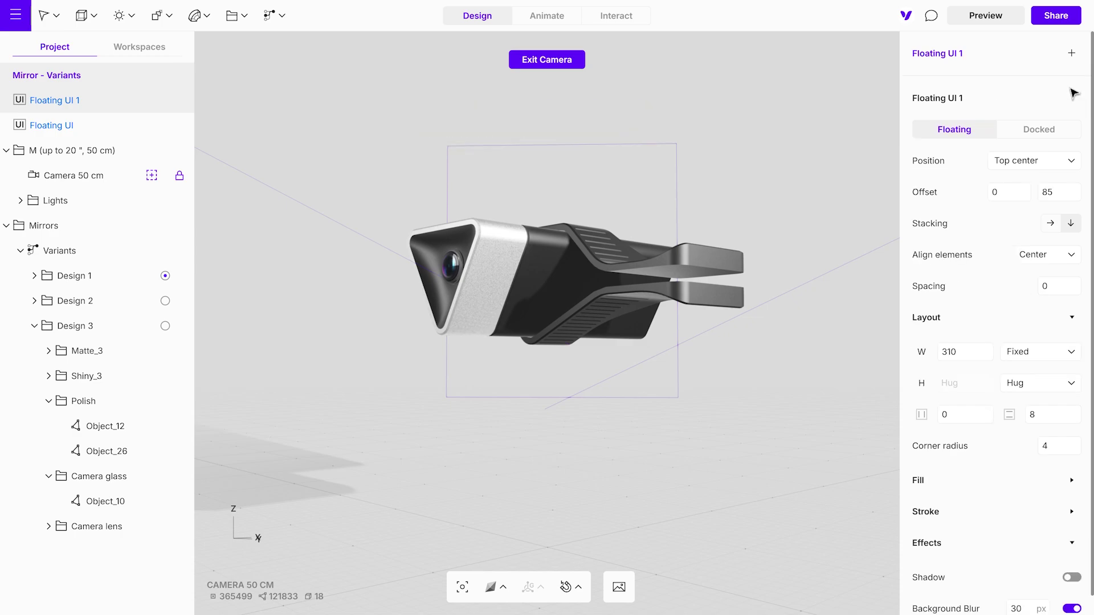
pyautogui.click(1072, 54)
pyautogui.click(1049, 57)
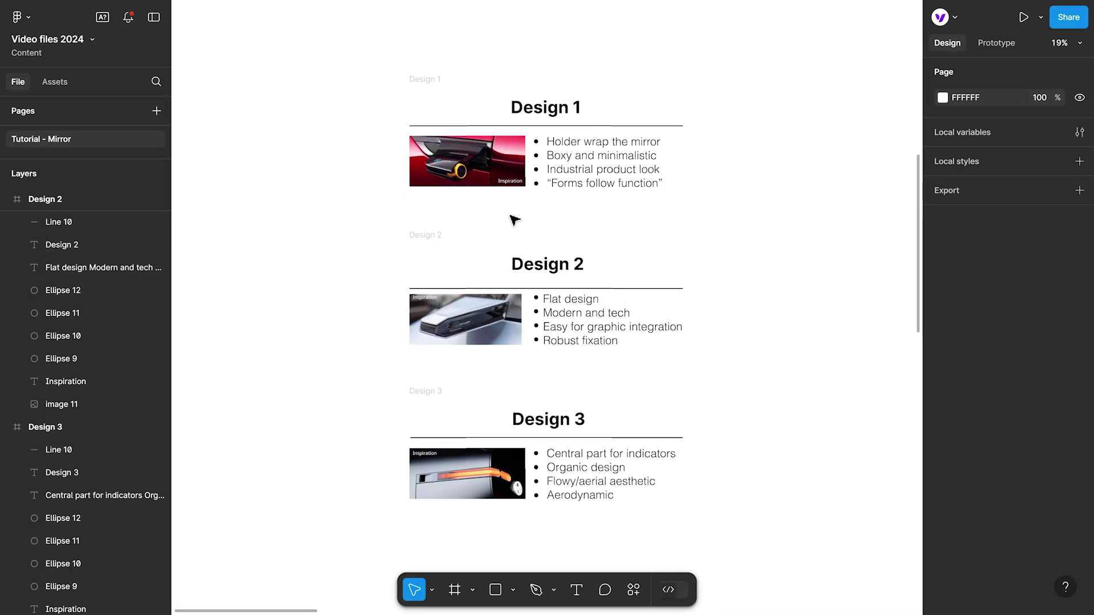
# Step: Select the Design 1 frame in Figma and open its Copy/Paste as menu
pyautogui.click(423, 79)
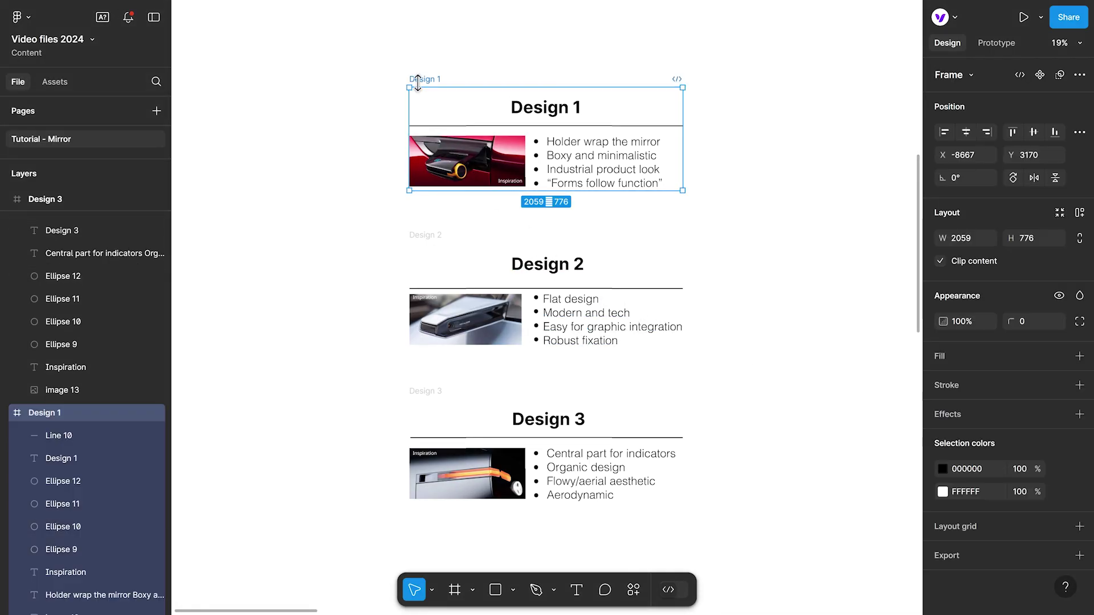
pyautogui.click(436, 235)
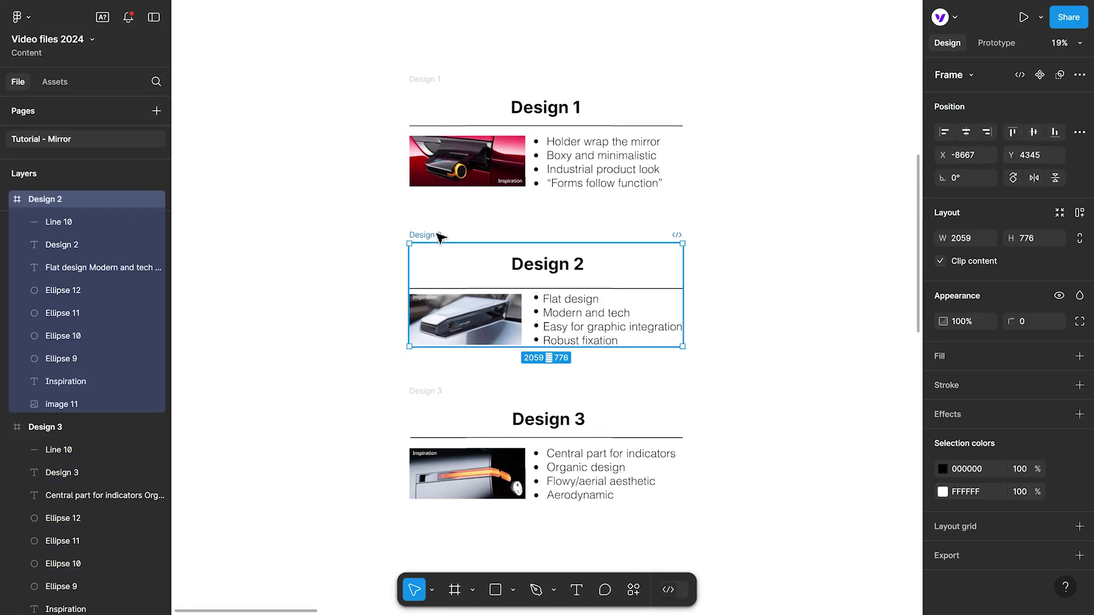
pyautogui.click(424, 391)
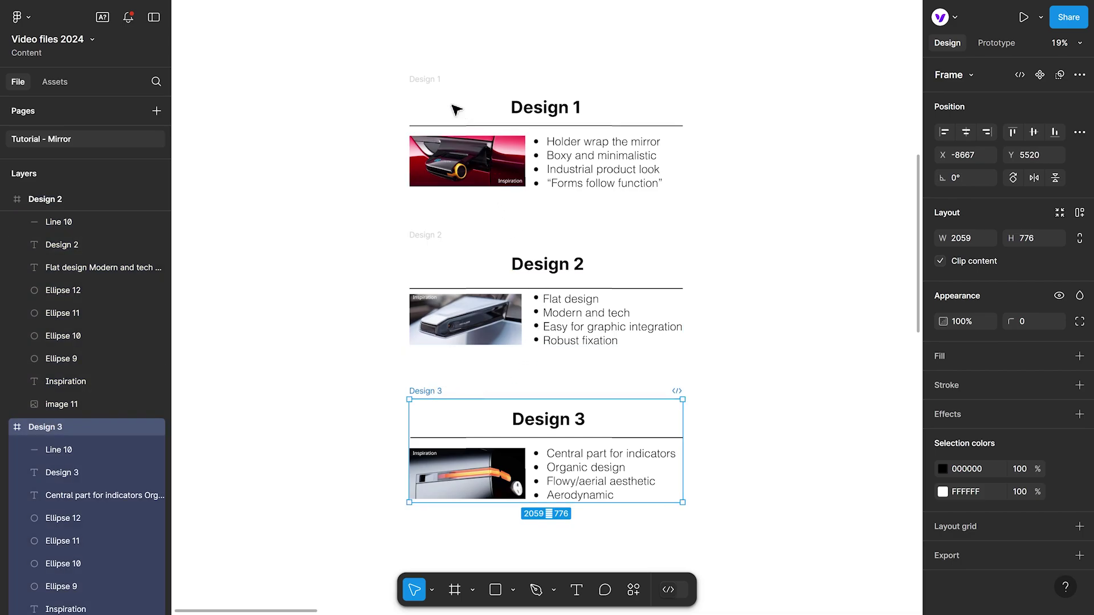
pyautogui.click(429, 83)
pyautogui.rightClick(430, 85)
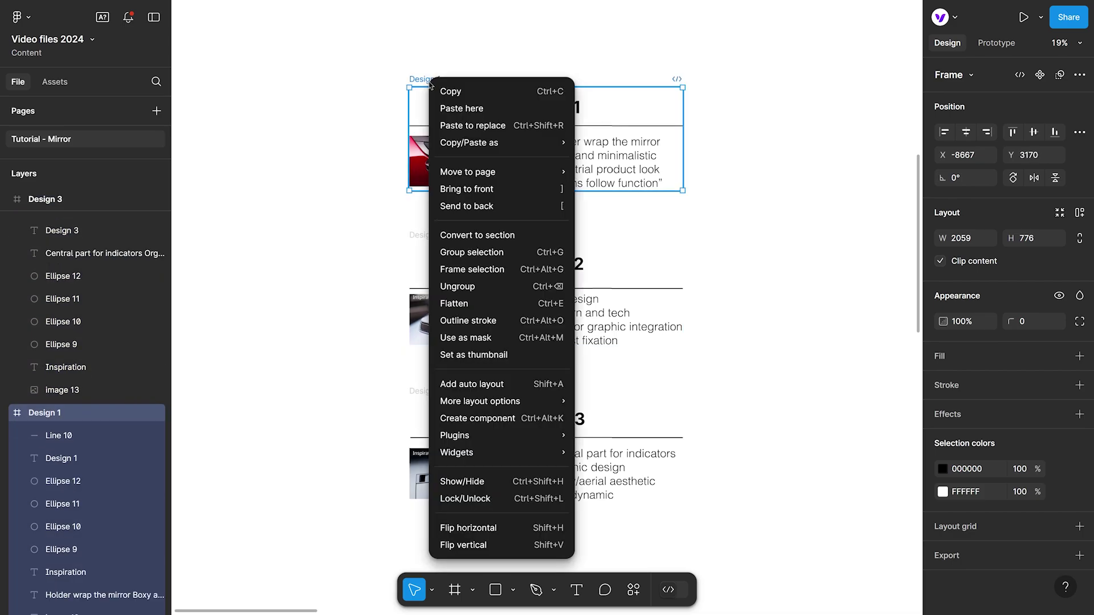
pyautogui.moveTo(478, 146)
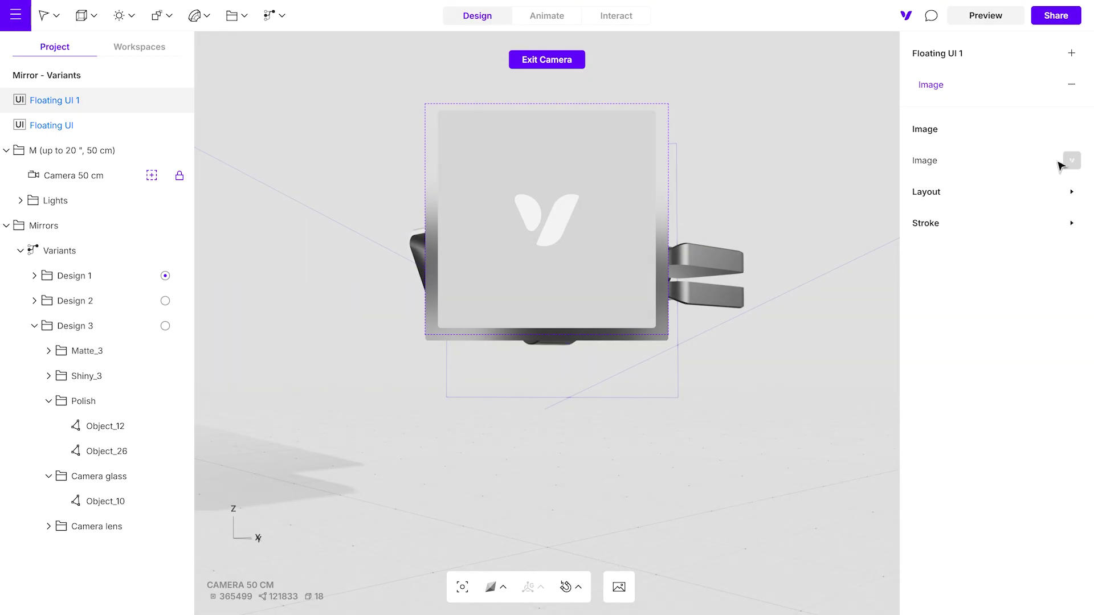
# Step: Copy the Design 1 frame link and paste it as the image's Figma Frame texture
pyautogui.click(1071, 162)
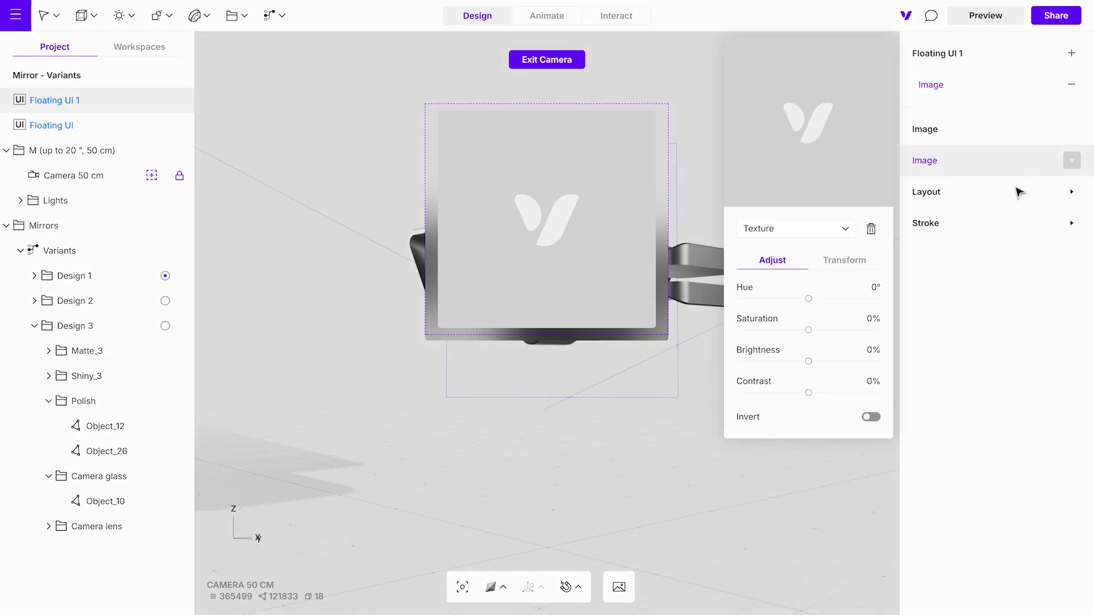
pyautogui.click(847, 232)
pyautogui.click(846, 230)
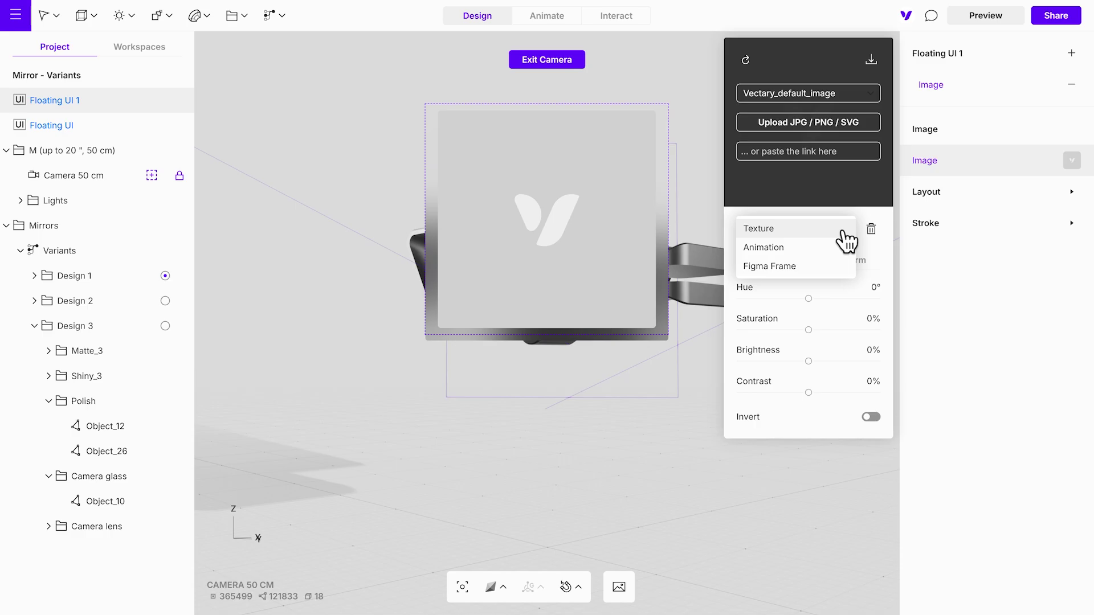
pyautogui.click(793, 268)
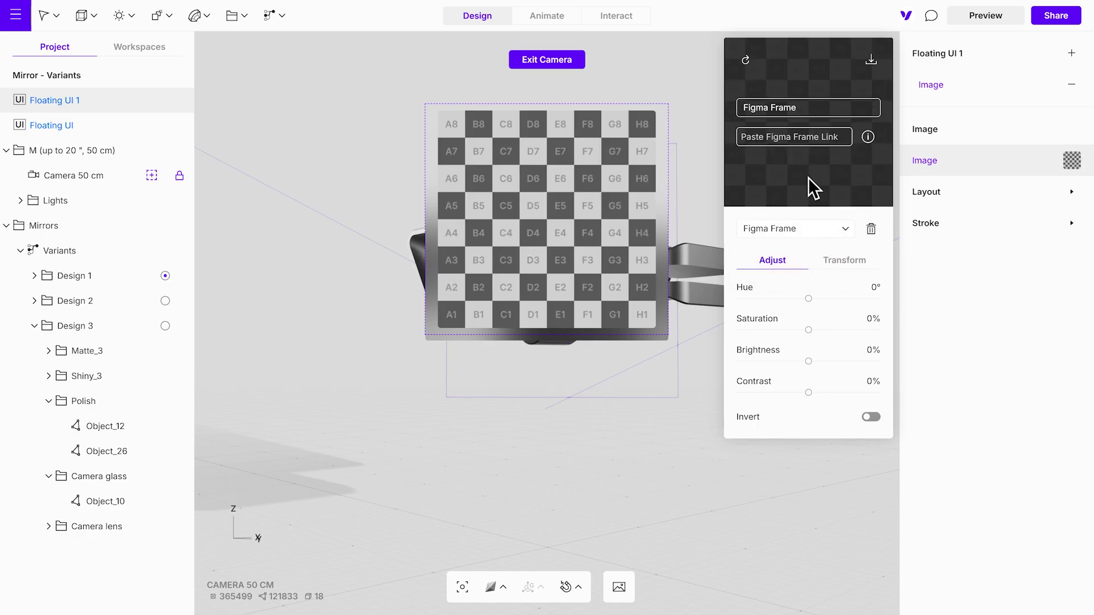
pyautogui.hotkey('ctrl', 'v')
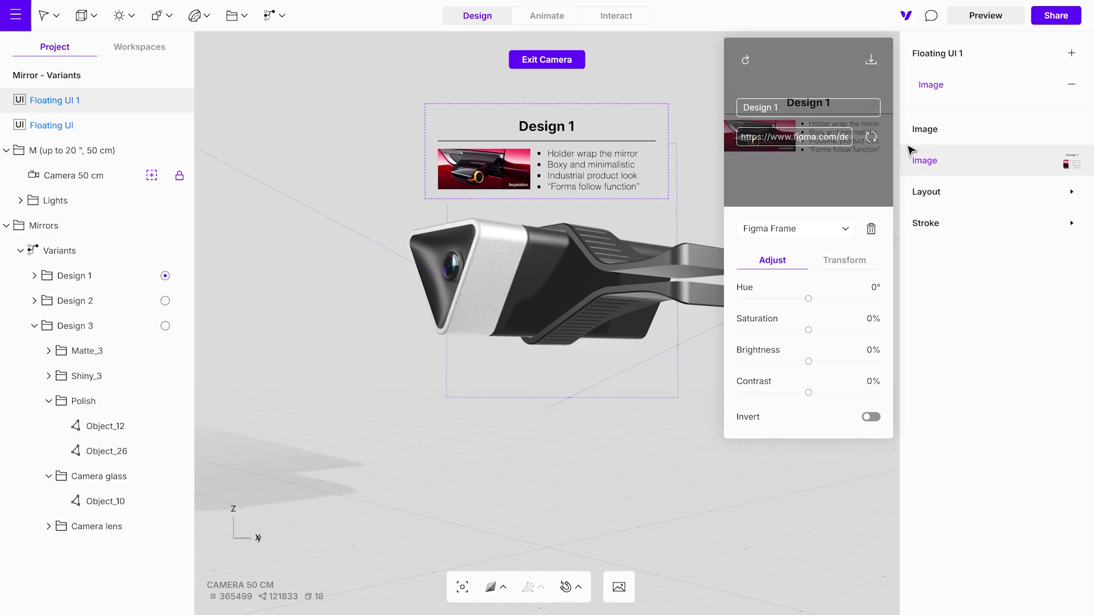
# Step: Set the Floating UI 1 card's vertical offset to 20
pyautogui.click(950, 56)
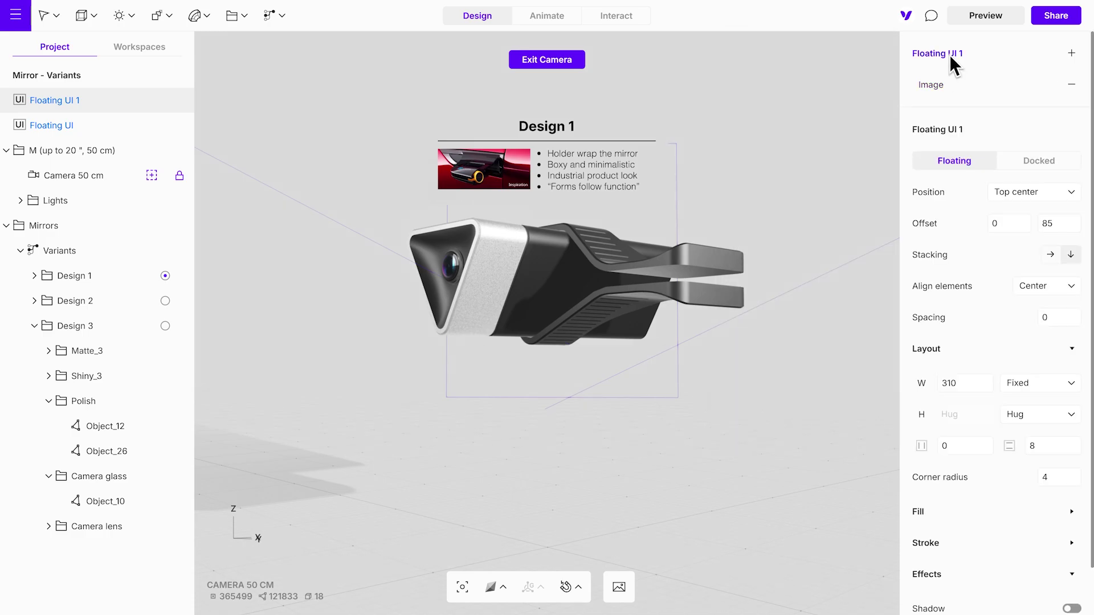
pyautogui.doubleClick(1050, 223)
pyautogui.write('20')
pyautogui.press('Return')
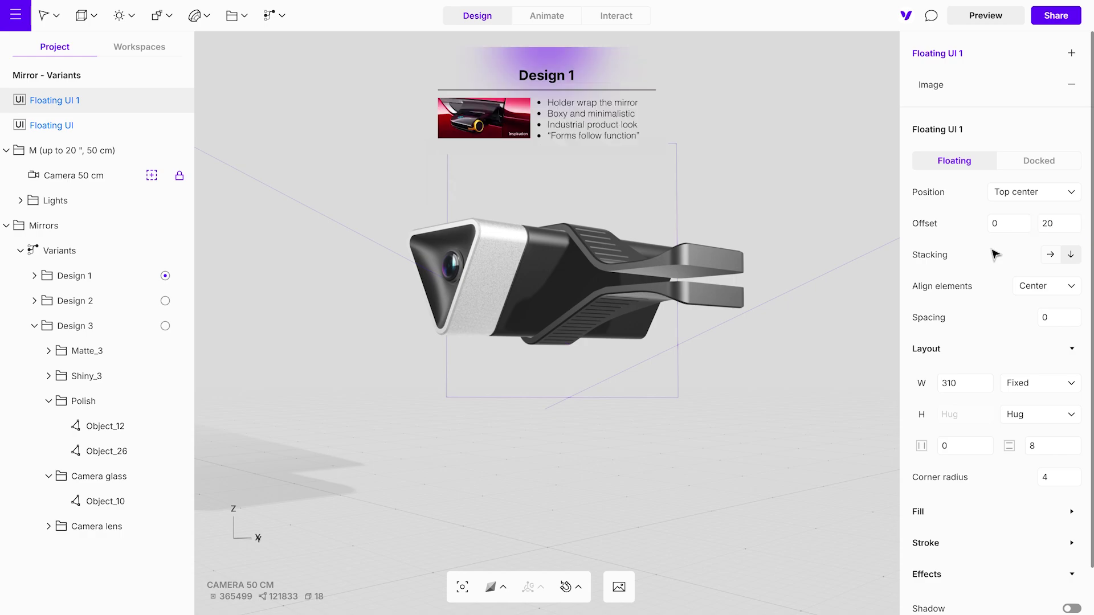
# Step: Rename the card to Floating UI - Design 1 and duplicate it
pyautogui.doubleClick(78, 102)
pyautogui.click(78, 103)
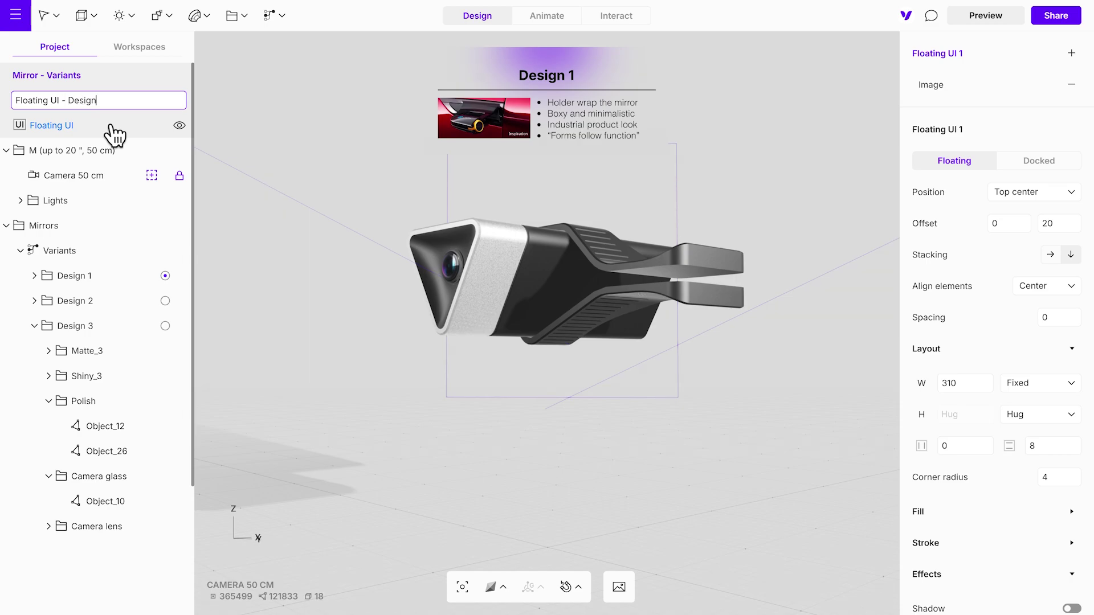
pyautogui.press('Return')
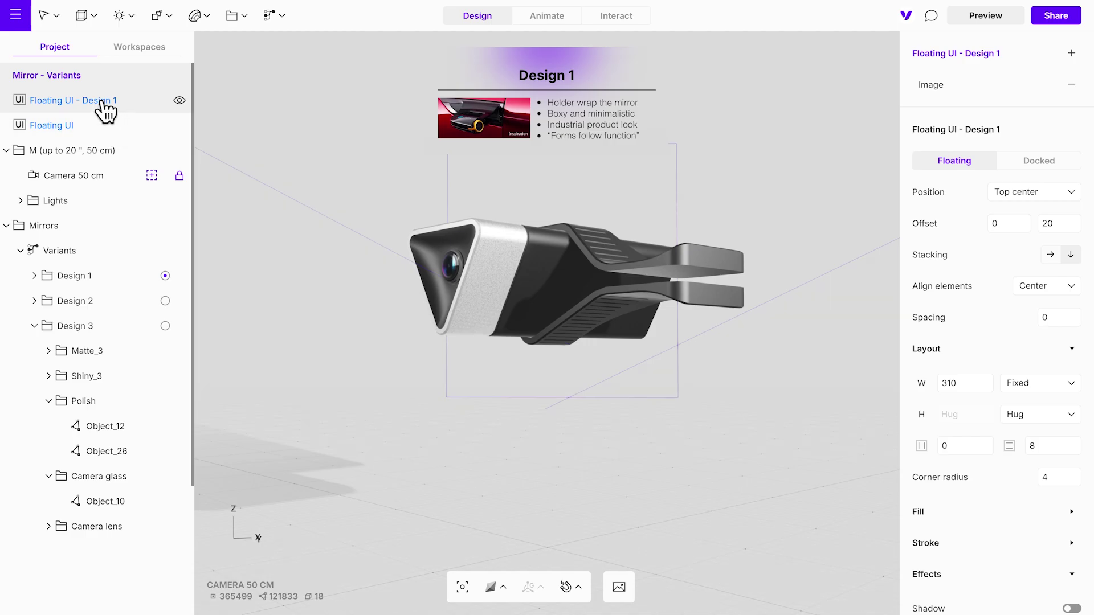
pyautogui.rightClick(102, 101)
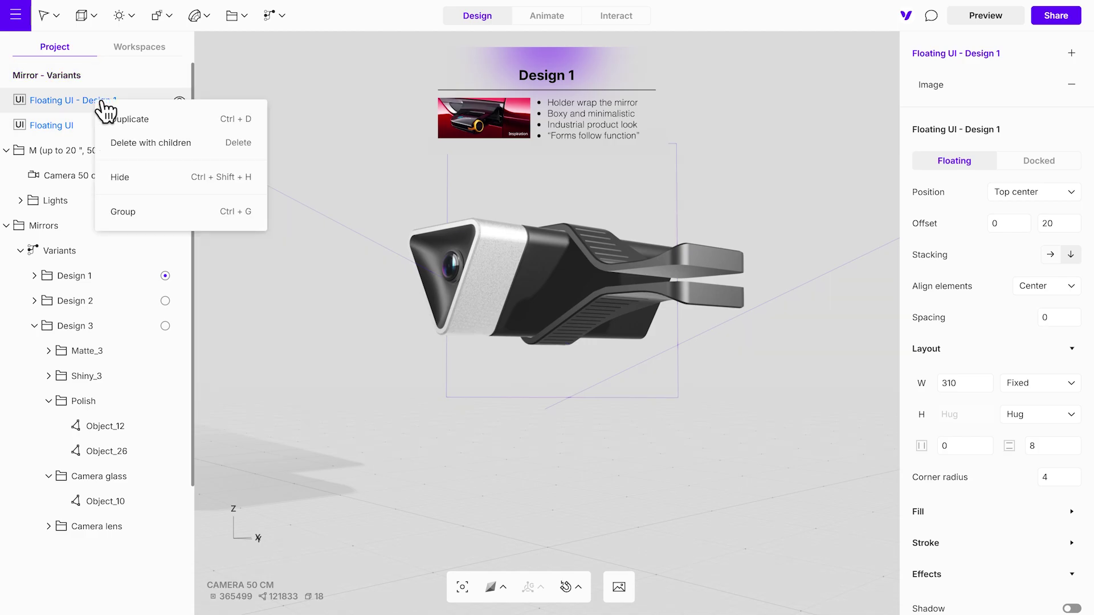
pyautogui.click(126, 119)
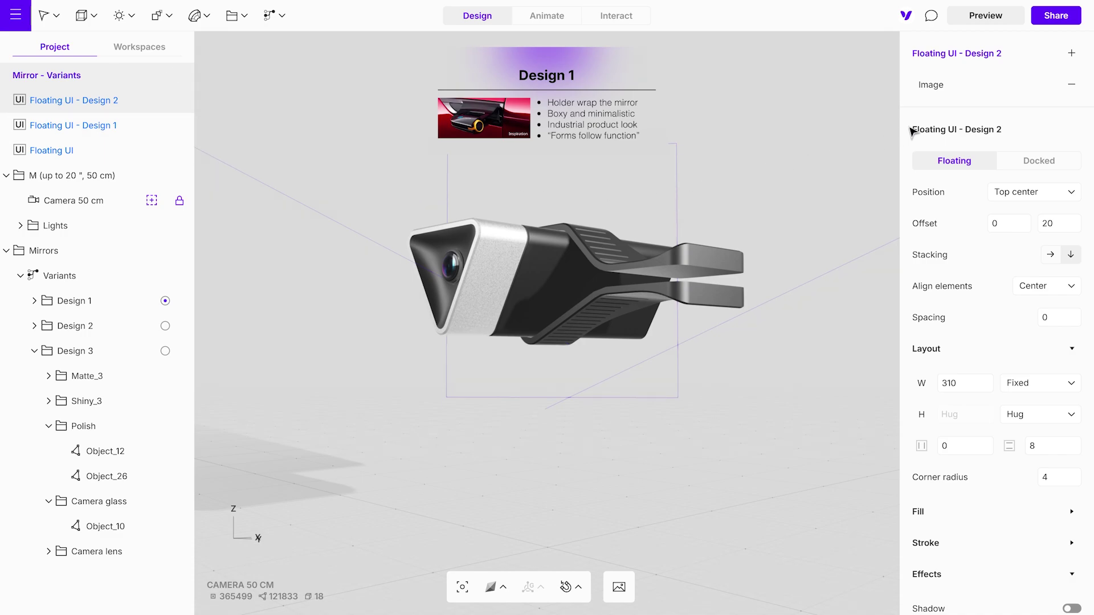
# Step: Open the copy's Figma Frame image settings and the Design 2 frame's copy menu
pyautogui.click(945, 88)
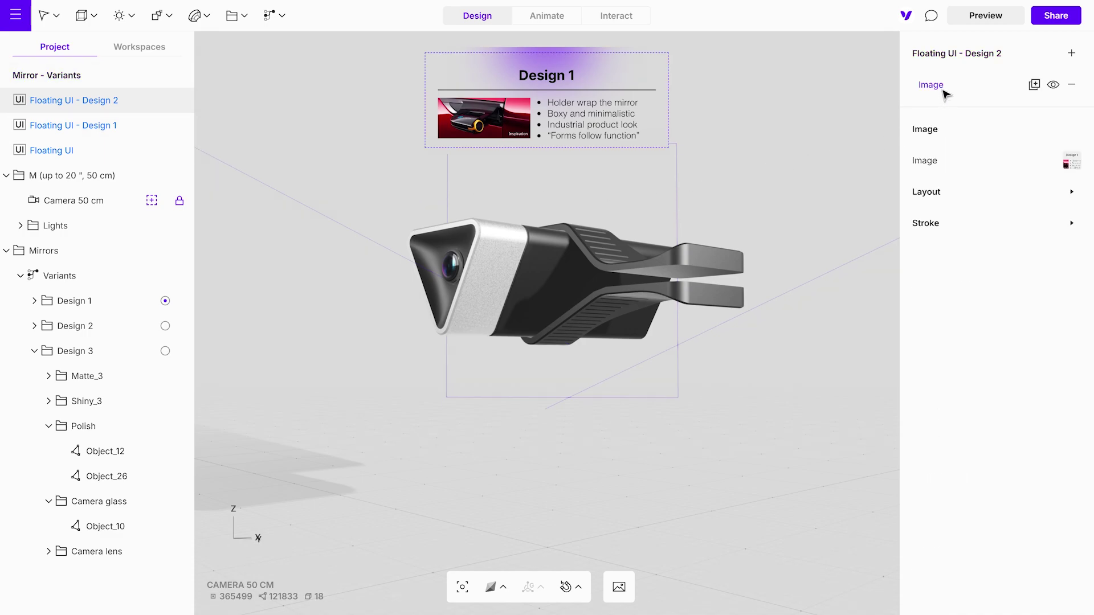
pyautogui.click(1075, 171)
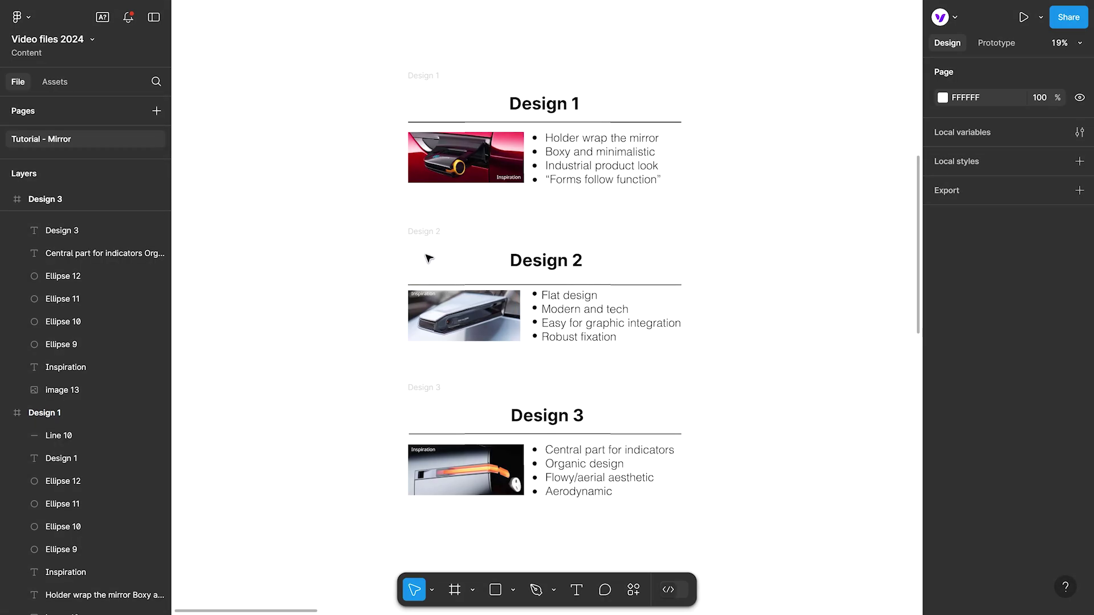
pyautogui.click(424, 236)
pyautogui.rightClick(422, 235)
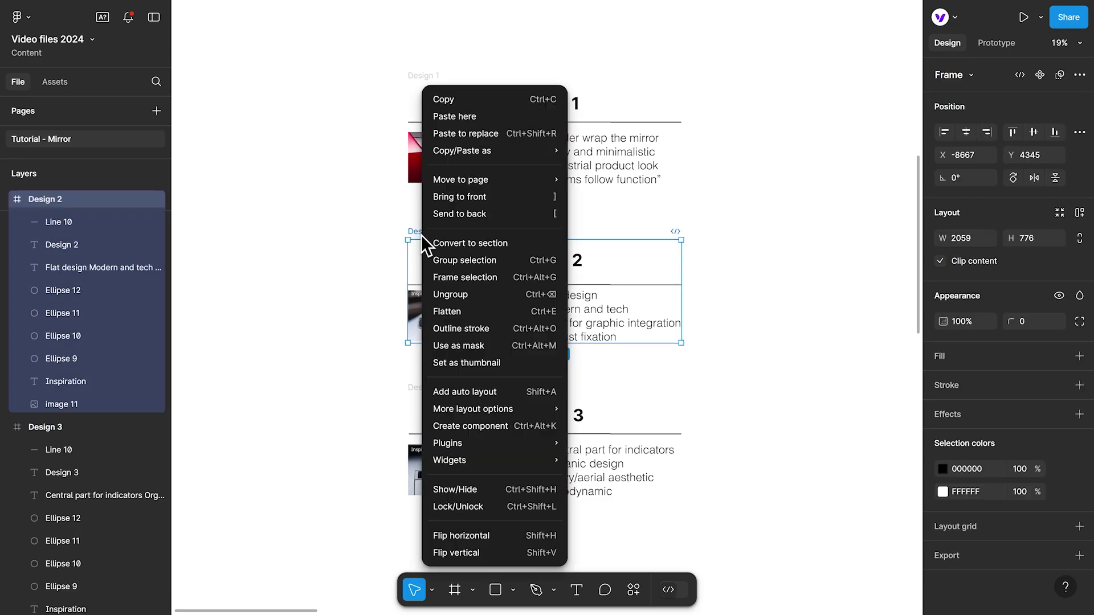
pyautogui.moveTo(529, 151)
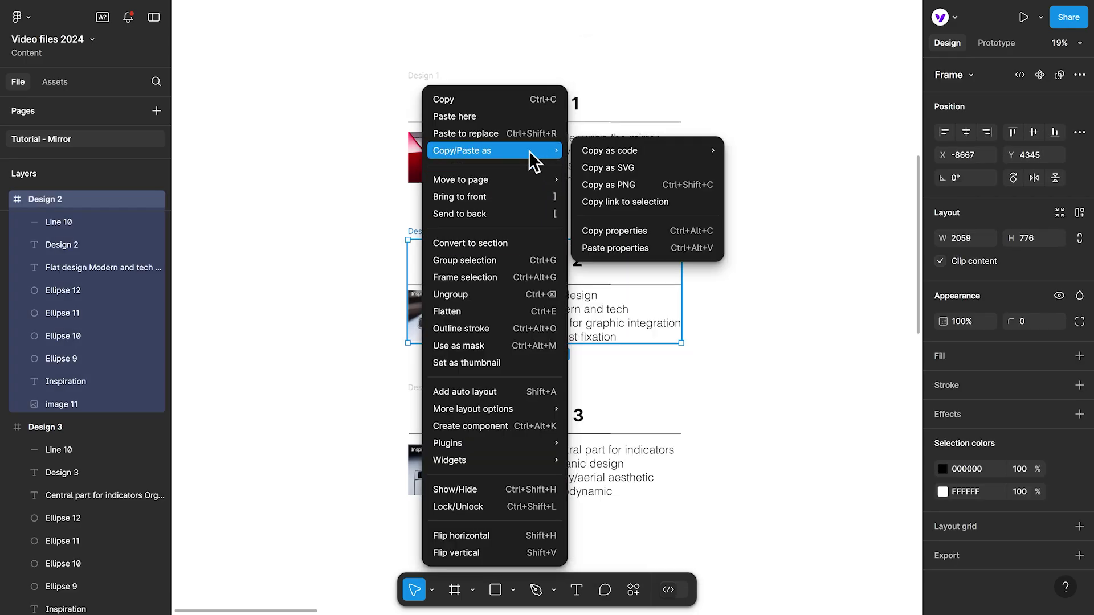
# Step: Replace the Design 2 card's Figma URL with the Design 2 frame link
pyautogui.click(629, 207)
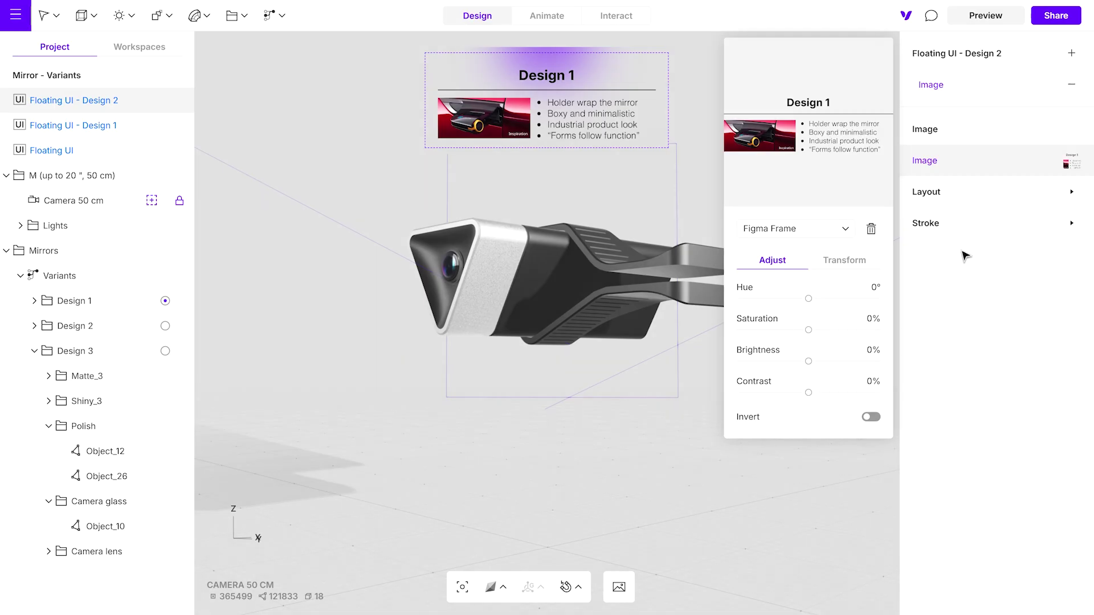
pyautogui.click(769, 138)
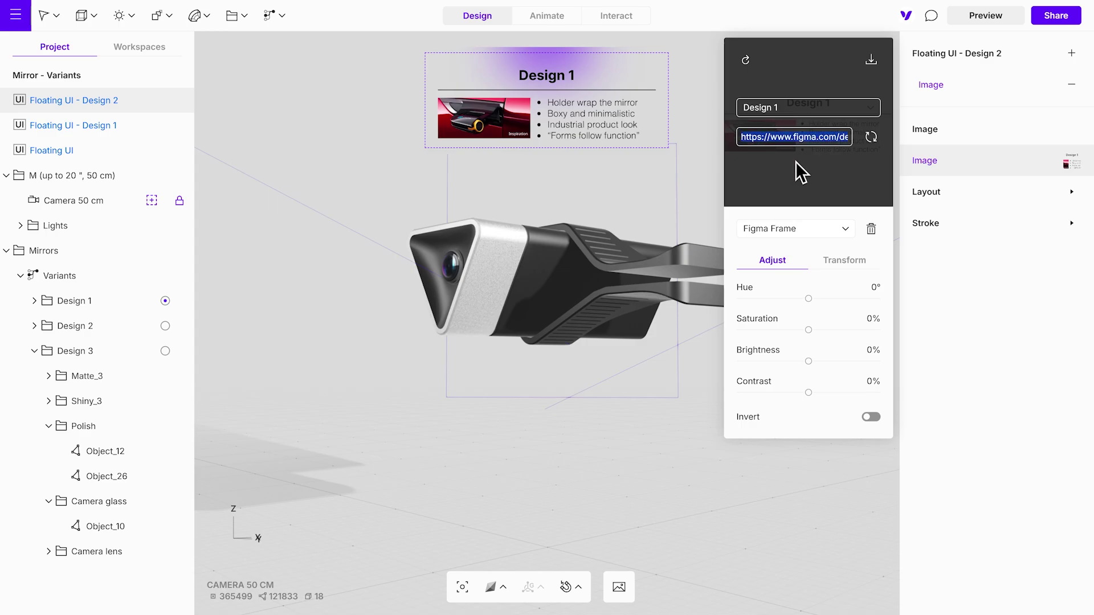
pyautogui.hotkey('ctrl', 'v')
# Step: Duplicate the card as Floating UI - Design 3 and link its image to the Design 3 frame
pyautogui.click(132, 105)
pyautogui.rightClick(132, 104)
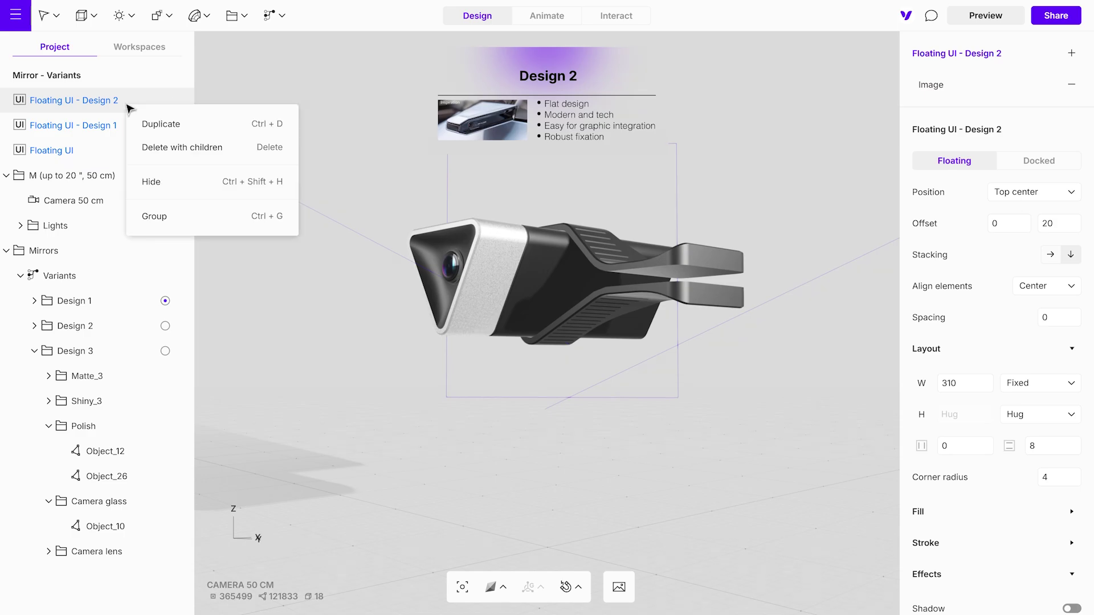
pyautogui.click(172, 132)
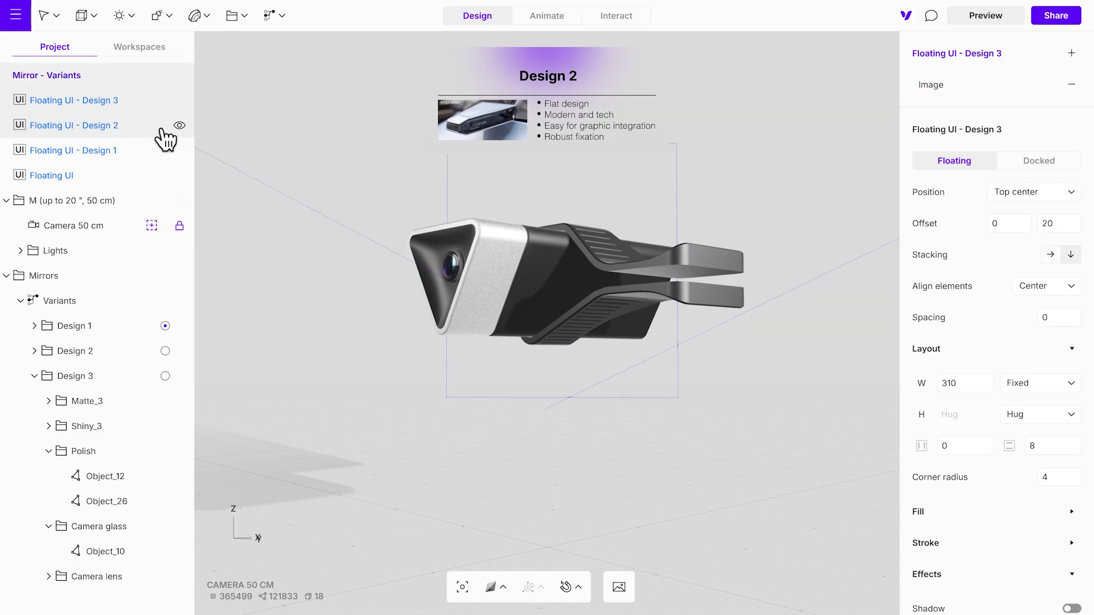
pyautogui.click(929, 86)
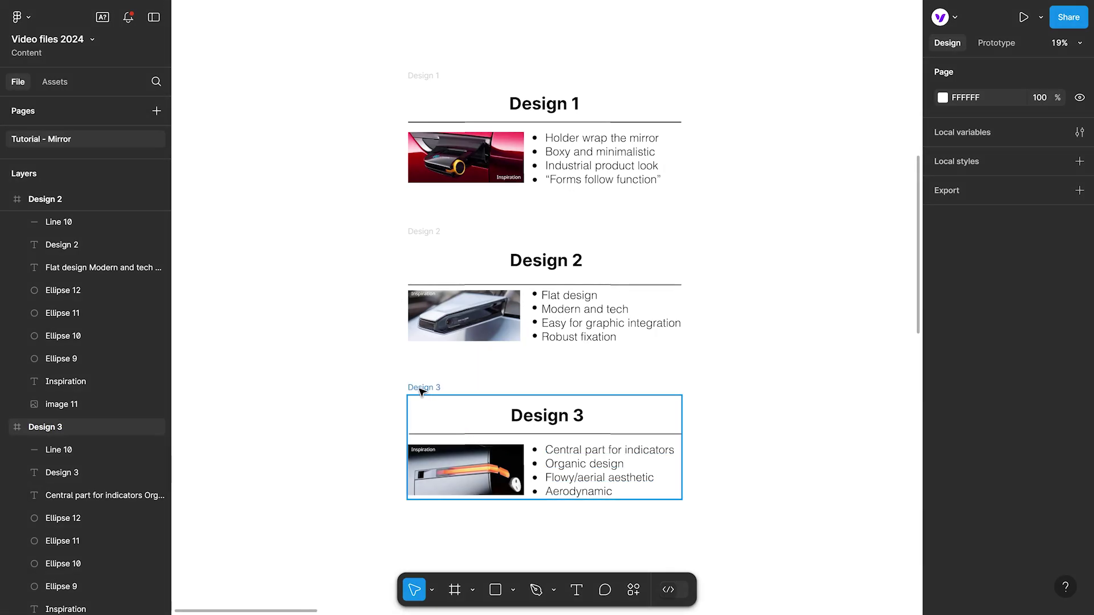
pyautogui.click(420, 389)
pyautogui.rightClick(419, 389)
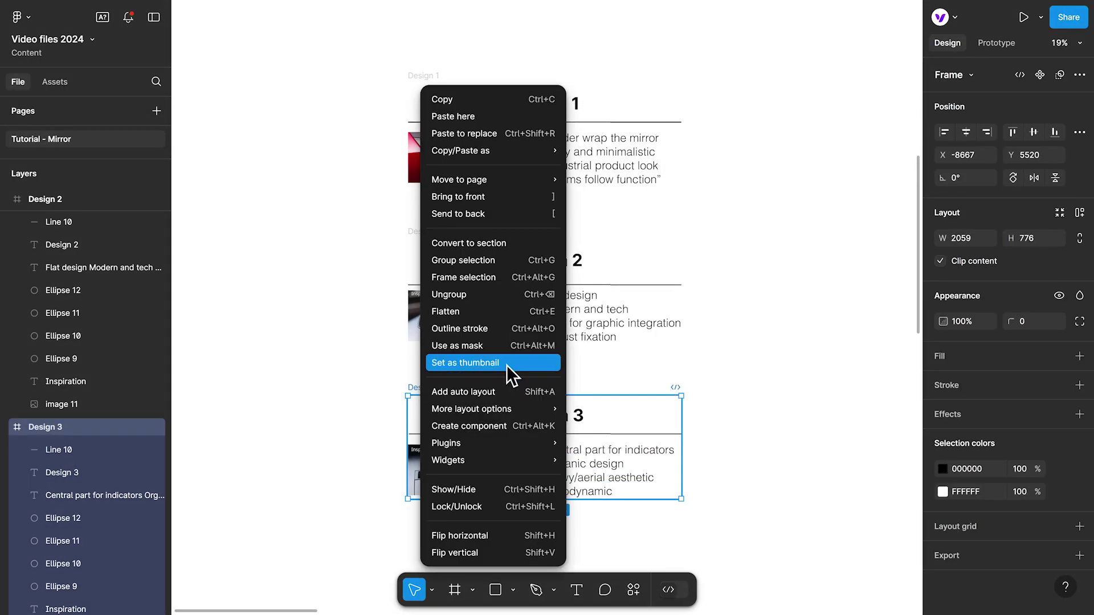
pyautogui.moveTo(514, 152)
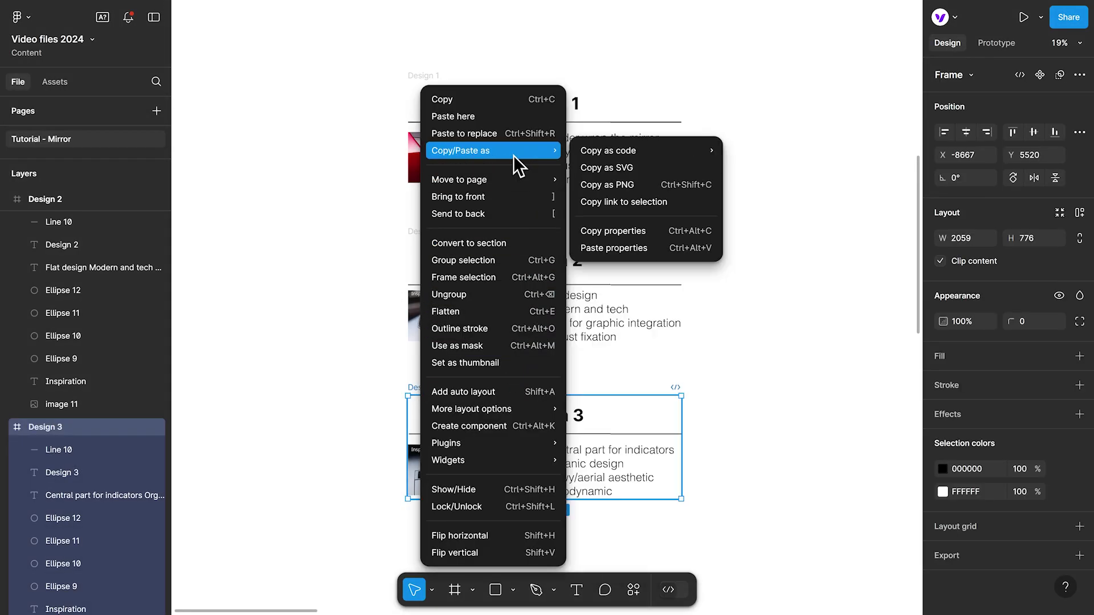
pyautogui.click(624, 201)
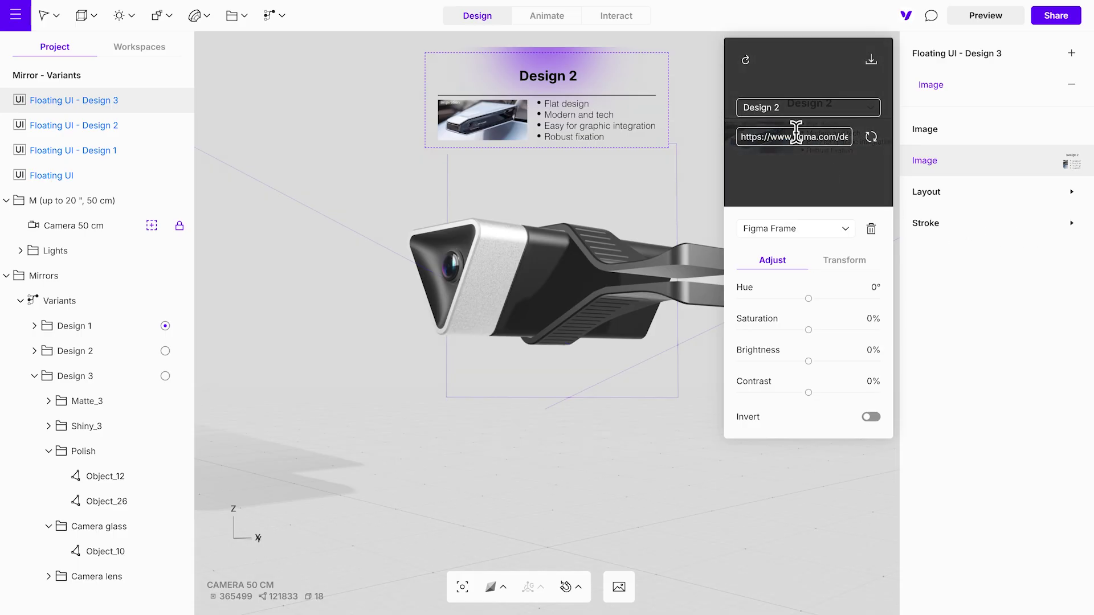
pyautogui.click(796, 132)
pyautogui.hotkey('ctrl', 'v')
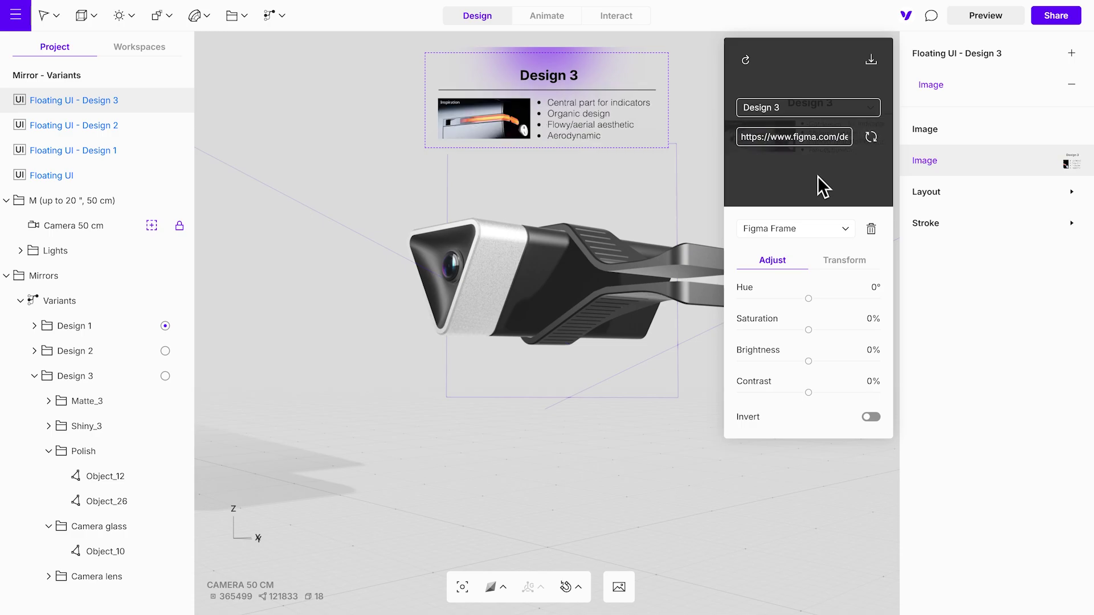
# Step: Move Floating UI - Design 1, 2 and 3 into the Design 1, 2 and 3 Variants folders
pyautogui.click(388, 180)
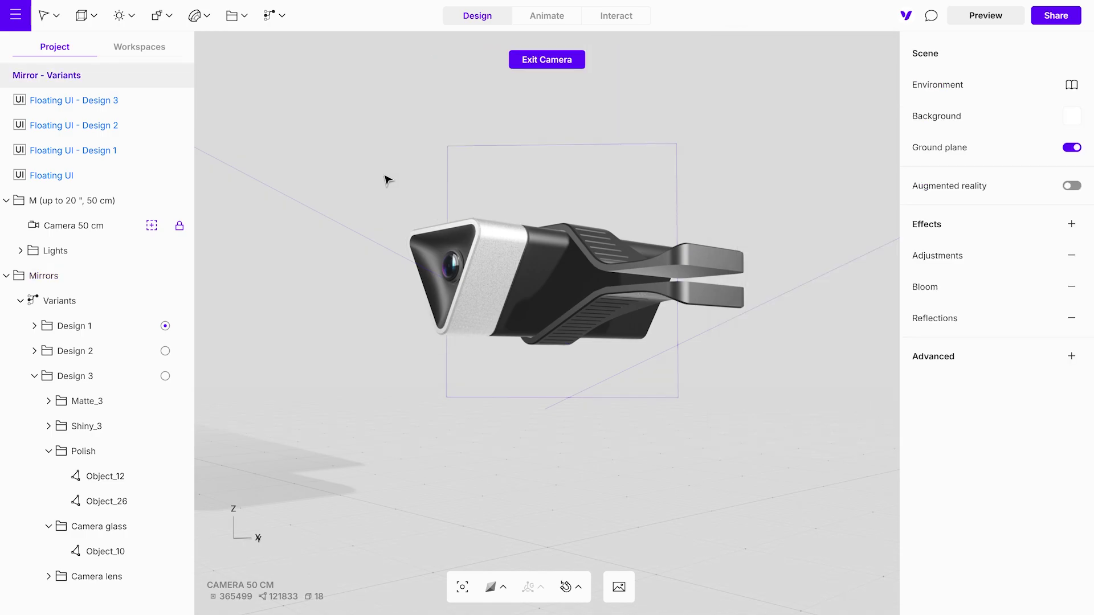
pyautogui.click(125, 151)
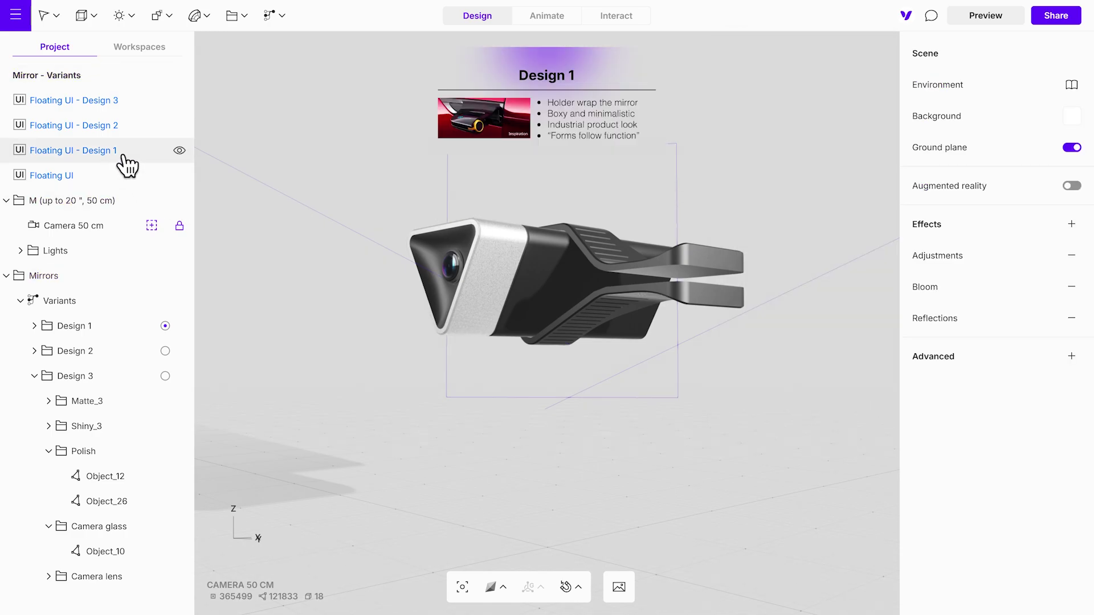
pyautogui.click(128, 127)
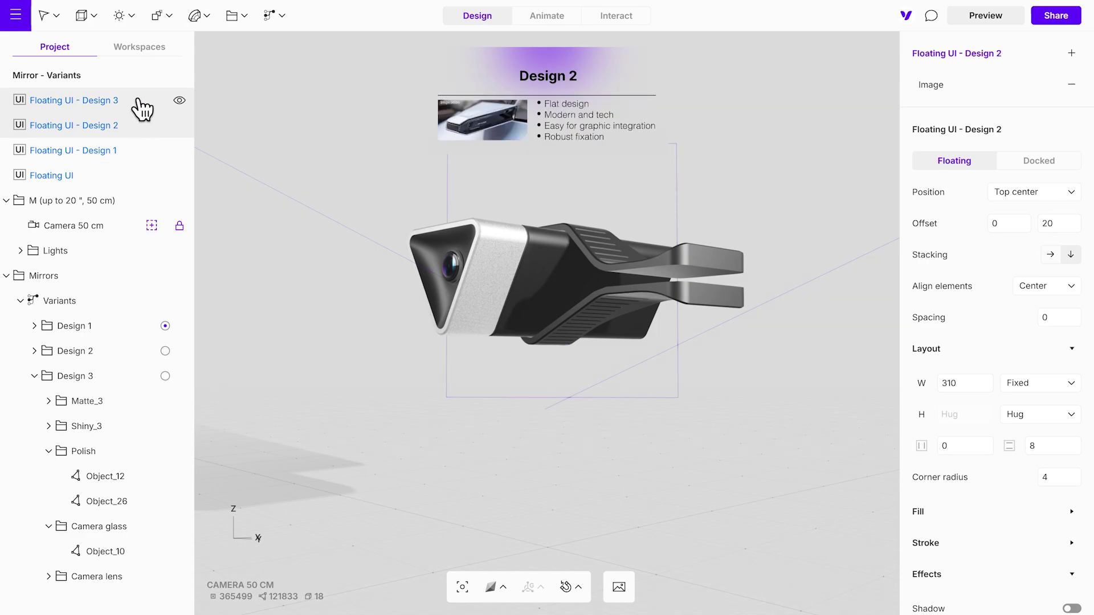
pyautogui.click(137, 101)
pyautogui.moveTo(114, 154); pyautogui.dragTo(111, 327)
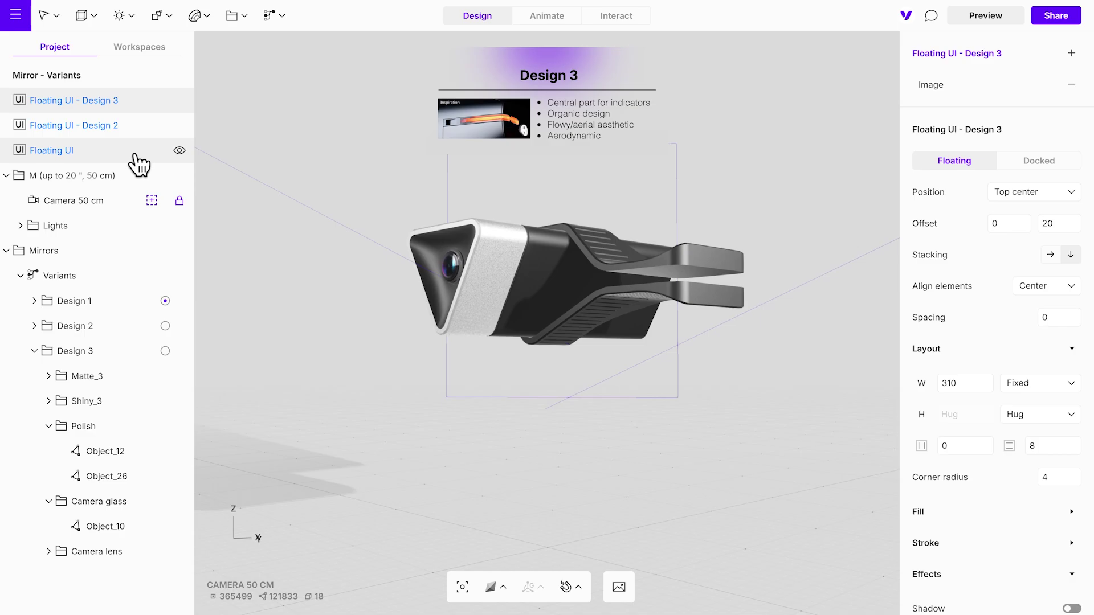
pyautogui.click(110, 137)
pyautogui.moveTo(110, 137); pyautogui.dragTo(114, 337)
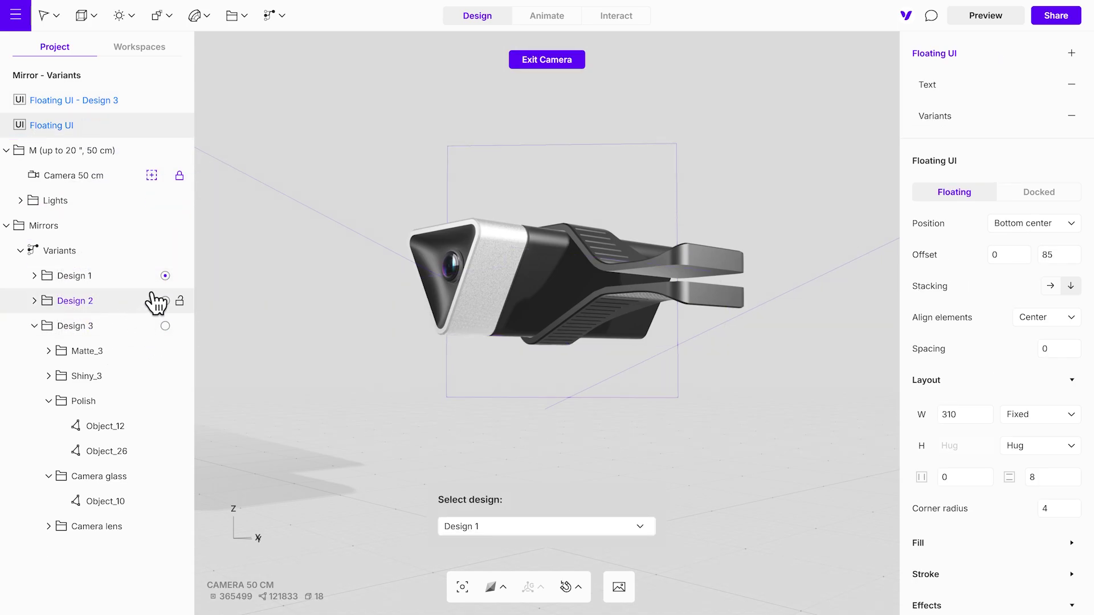
pyautogui.click(116, 112)
pyautogui.moveTo(115, 112); pyautogui.dragTo(100, 337)
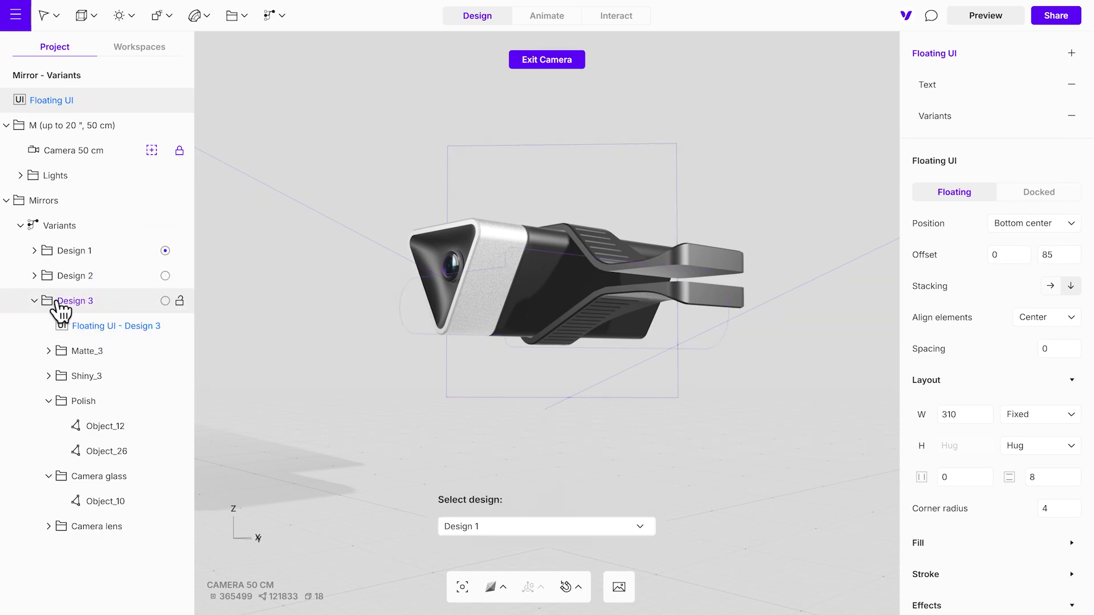
pyautogui.click(35, 301)
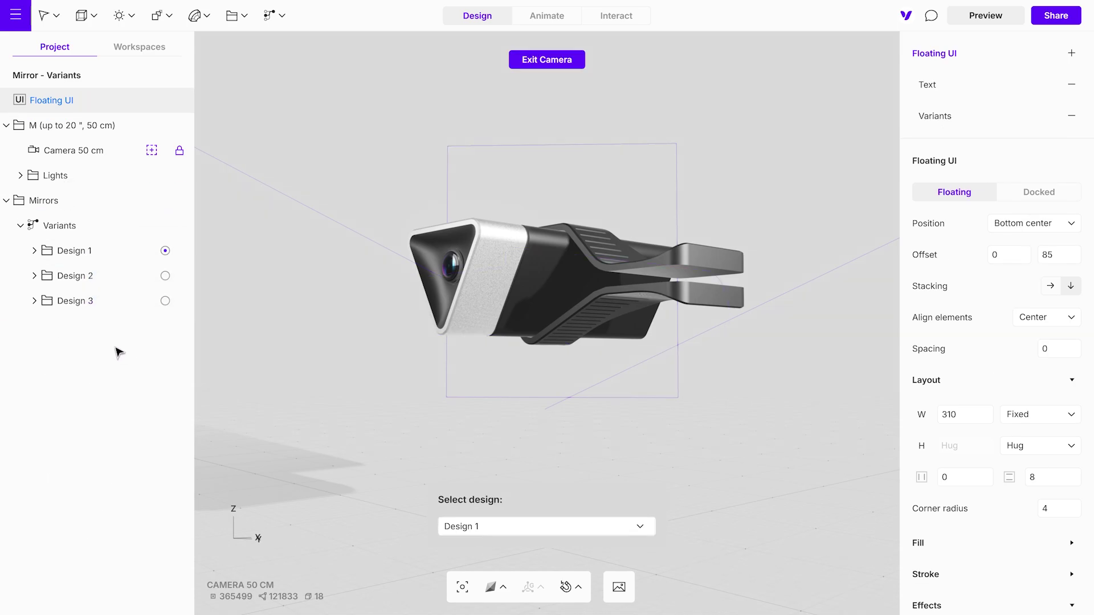
# Step: Preview the scene, orbit the Design 1 mirror, and switch the dropdown to Design 2
pyautogui.click(998, 20)
pyautogui.moveTo(414, 274); pyautogui.dragTo(416, 340)
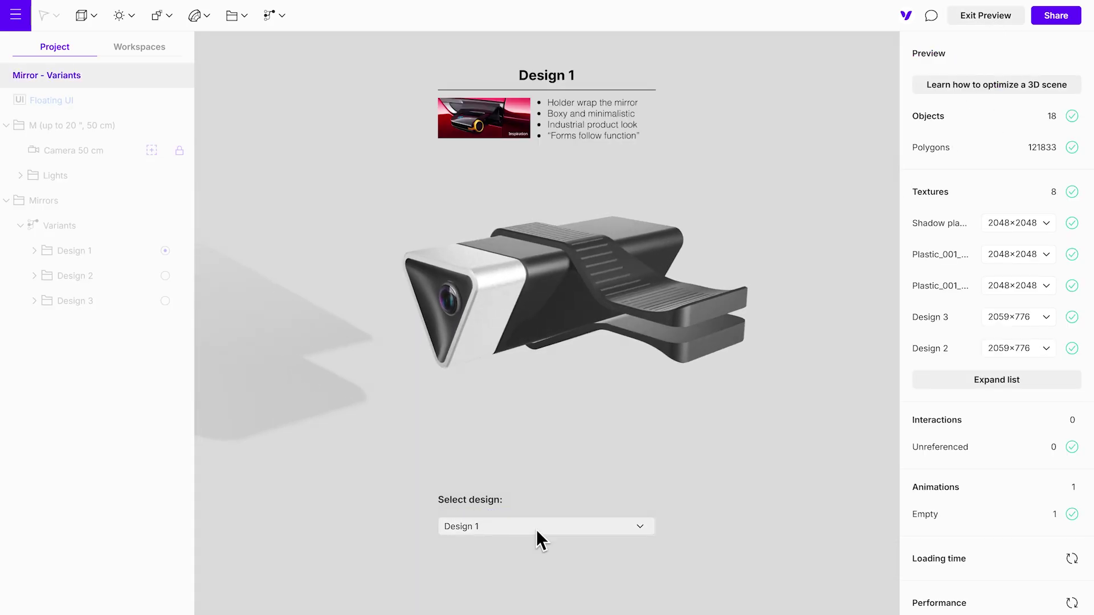
pyautogui.click(551, 526)
pyautogui.click(552, 546)
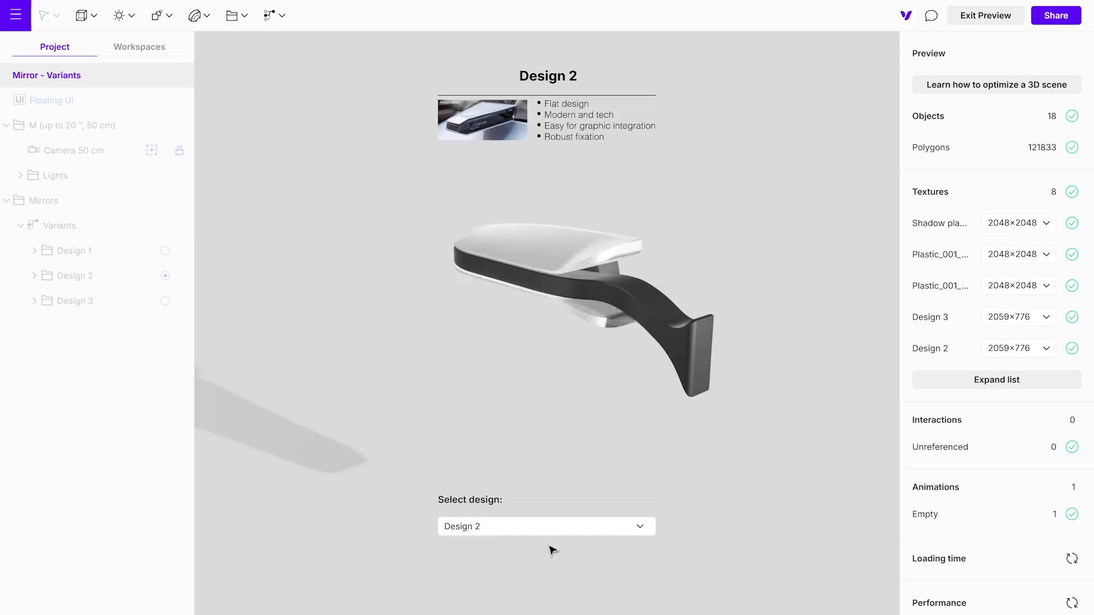
# Step: Orbit the Design 2 mirror to its lens side, then switch the preview to Design 3
pyautogui.moveTo(772, 420); pyautogui.dragTo(872, 368)
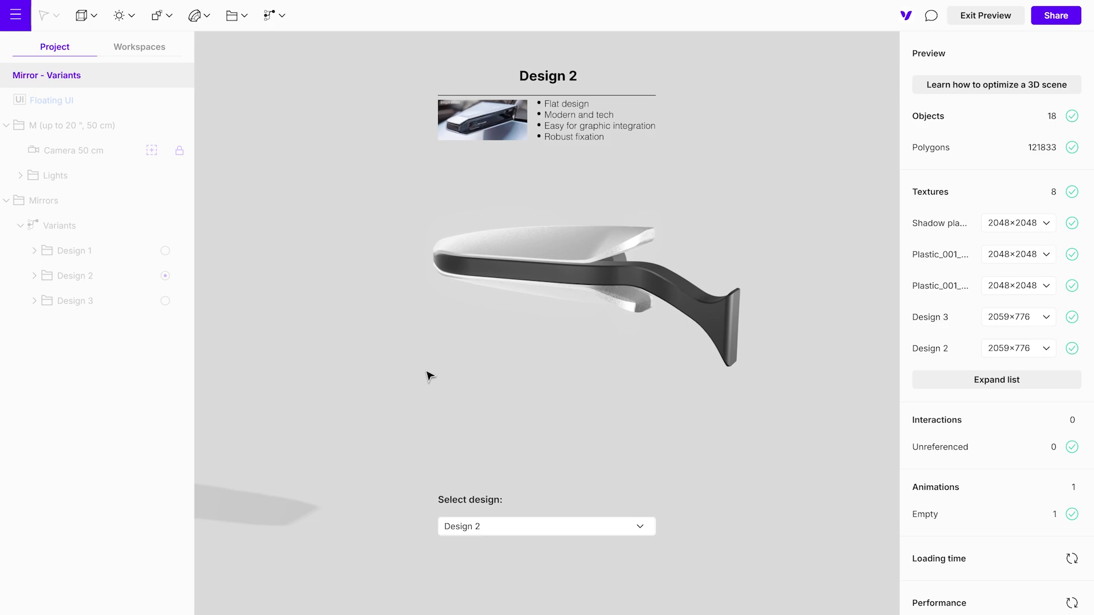
pyautogui.moveTo(428, 373); pyautogui.dragTo(817, 381)
pyautogui.moveTo(435, 399); pyautogui.dragTo(631, 373)
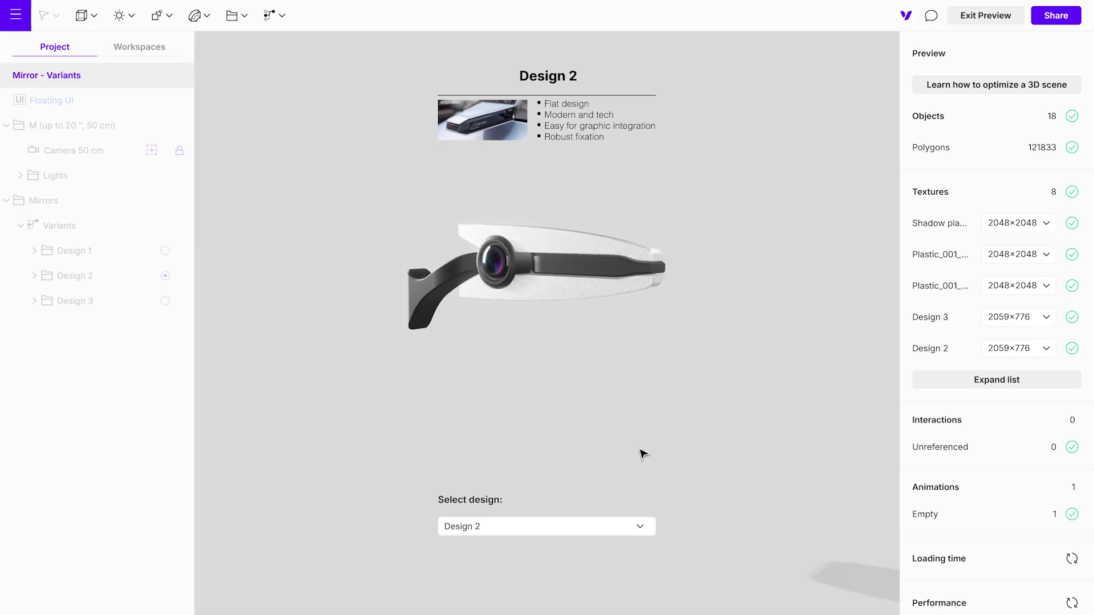
pyautogui.click(552, 527)
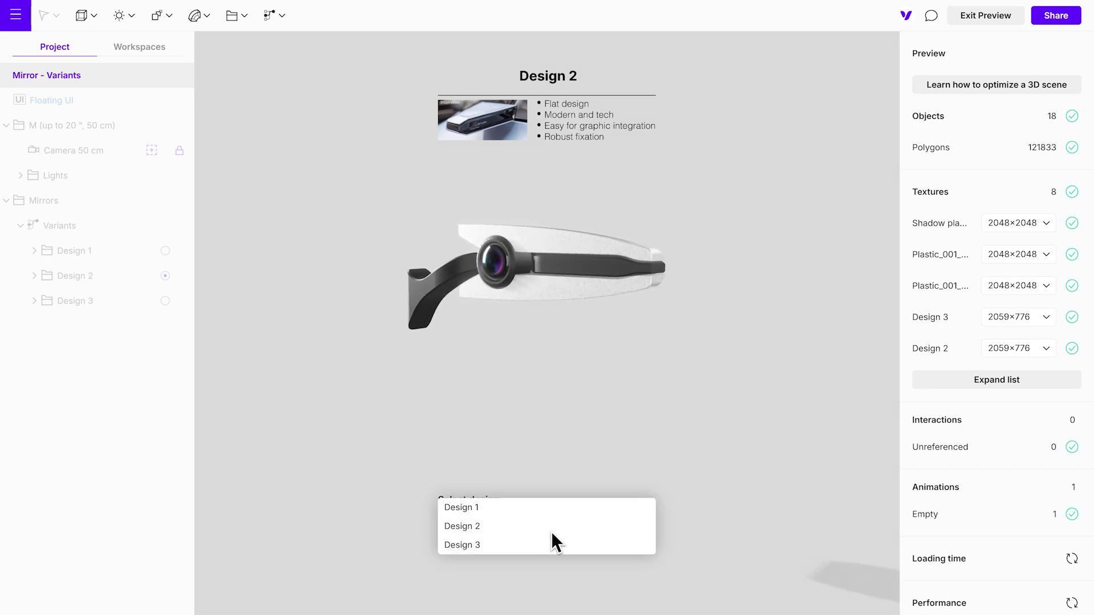
pyautogui.click(517, 546)
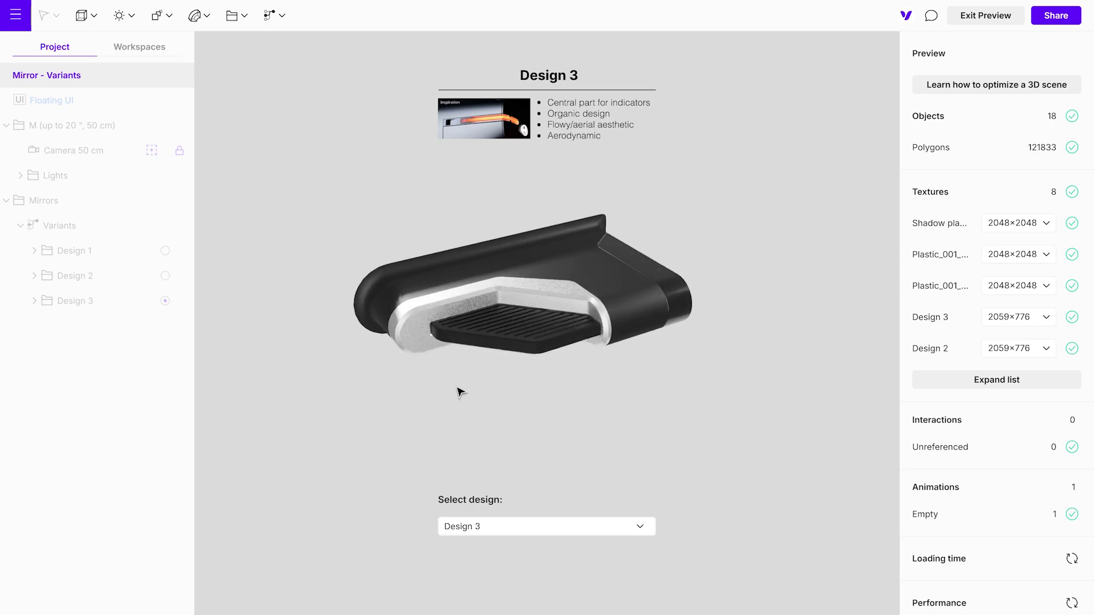